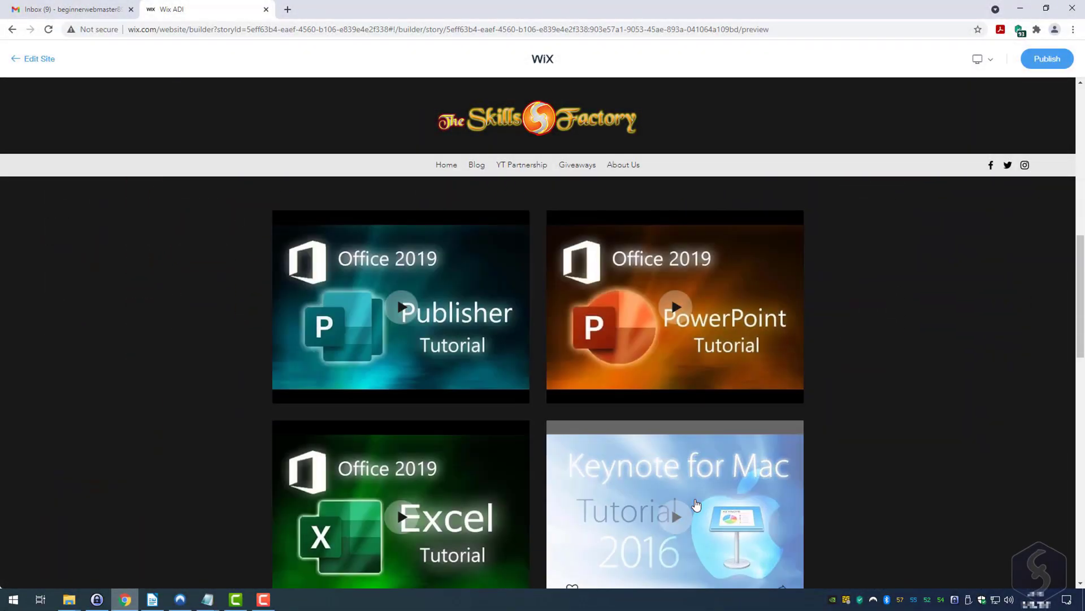
Scroll The Skills Factory preview past the tutorial video grid and Latest Posts to the feedback form
{"action": "scroll", "coordinate": [896, 382], "scroll_direction": "down", "scroll_amount": 3}
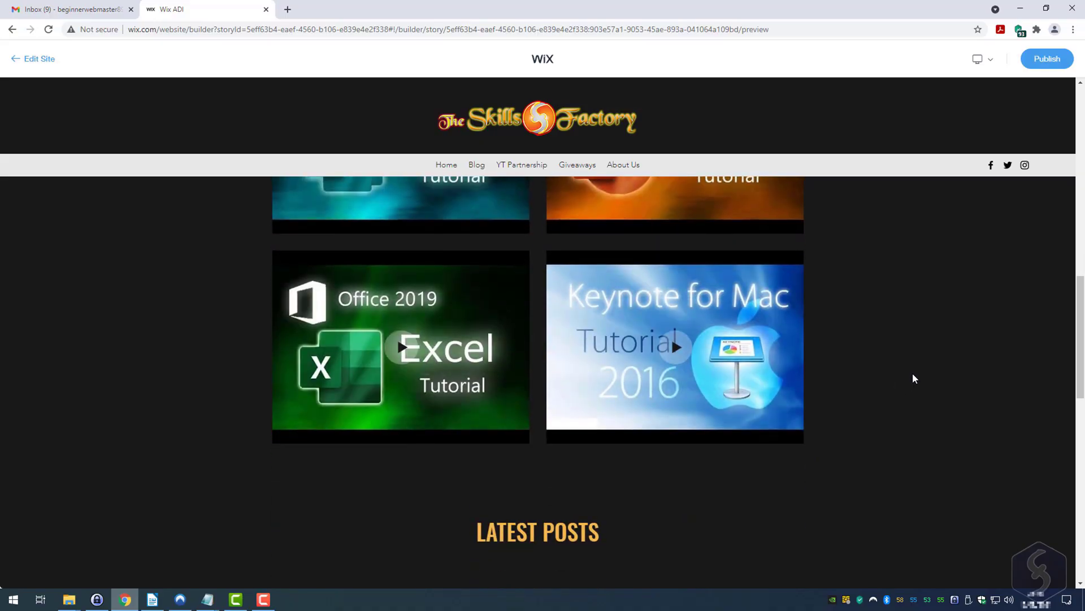
{"action": "scroll", "coordinate": [917, 377], "scroll_direction": "down", "scroll_amount": 5}
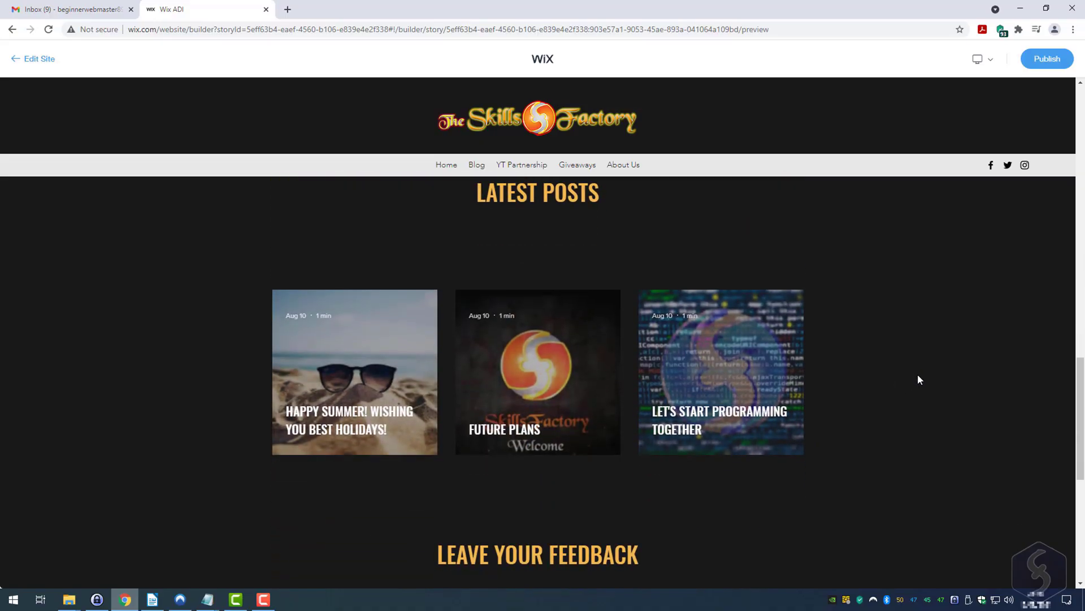
{"action": "scroll", "coordinate": [918, 376], "scroll_direction": "down", "scroll_amount": 6}
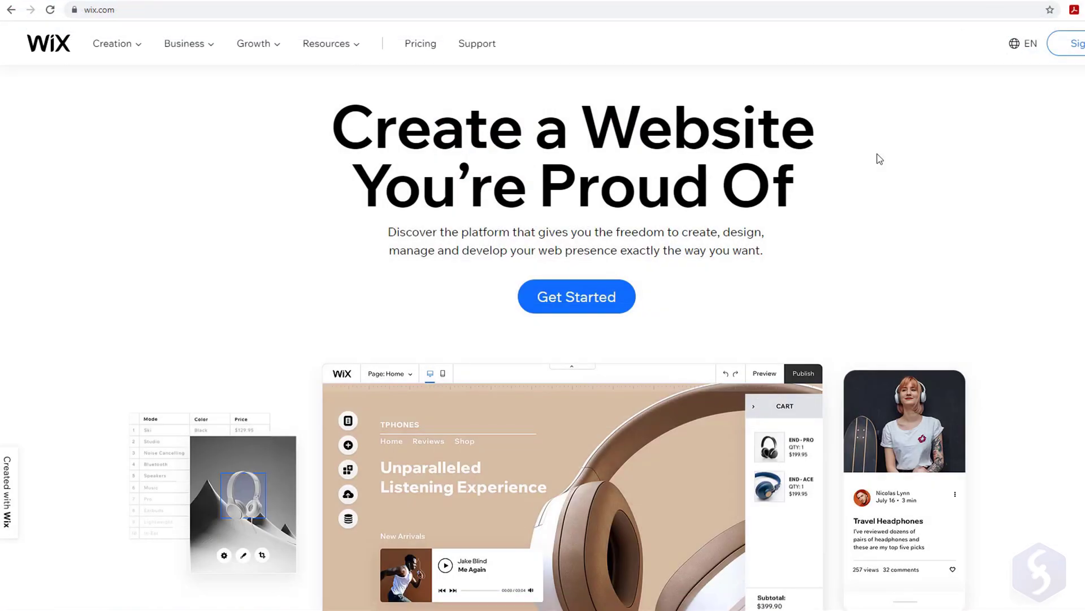
Scroll the wix.com homepage down to the Professionally Designed Website Templates grid
{"action": "scroll", "coordinate": [879, 159], "scroll_direction": "down", "scroll_amount": 7}
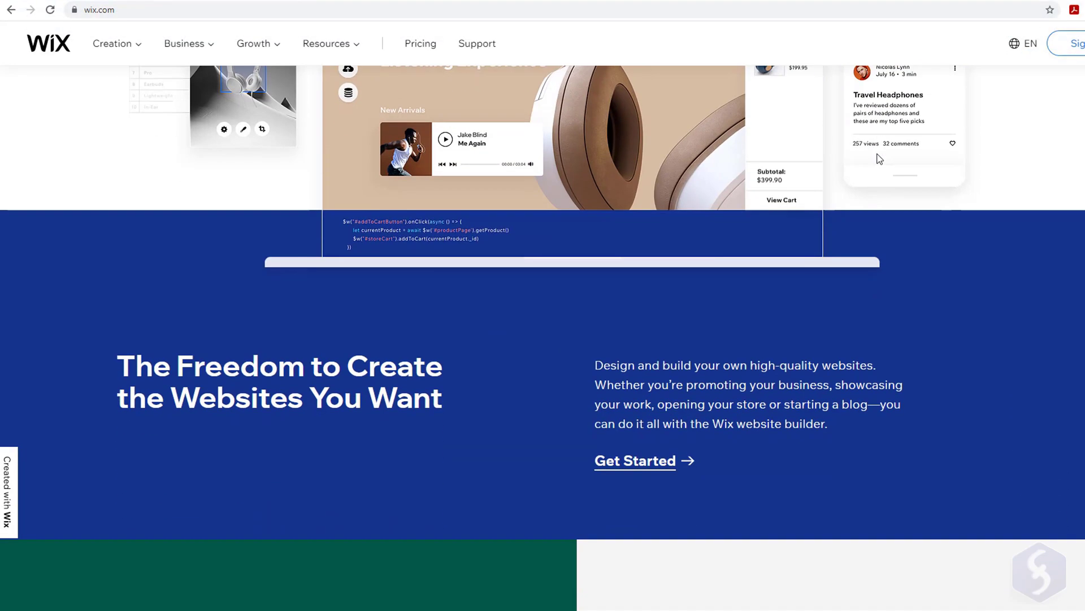
{"action": "scroll", "coordinate": [880, 159], "scroll_direction": "down", "scroll_amount": 8}
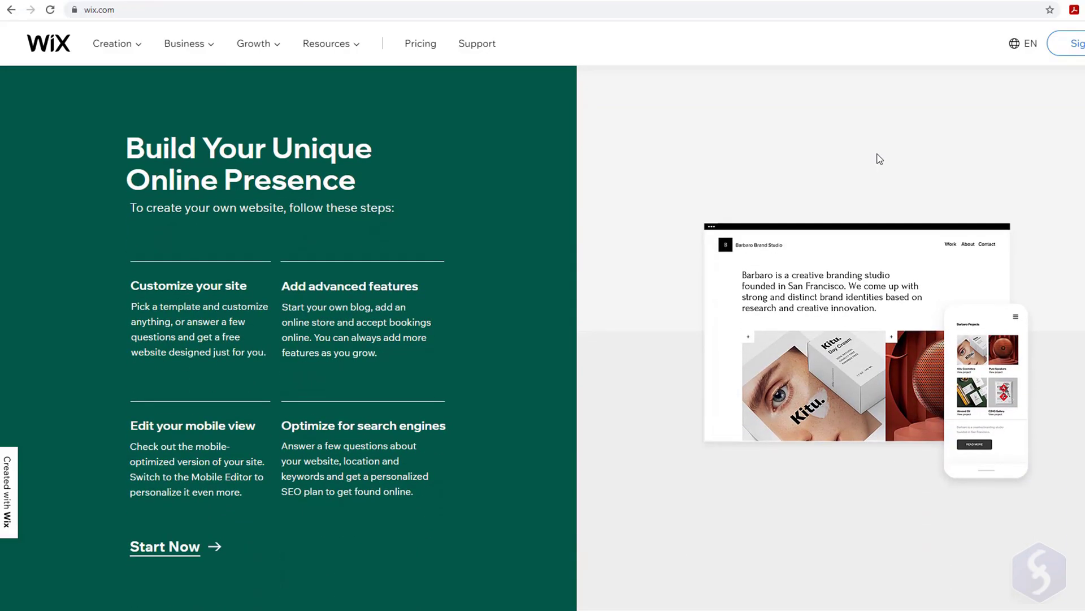
{"action": "scroll", "coordinate": [880, 159], "scroll_direction": "down", "scroll_amount": 9}
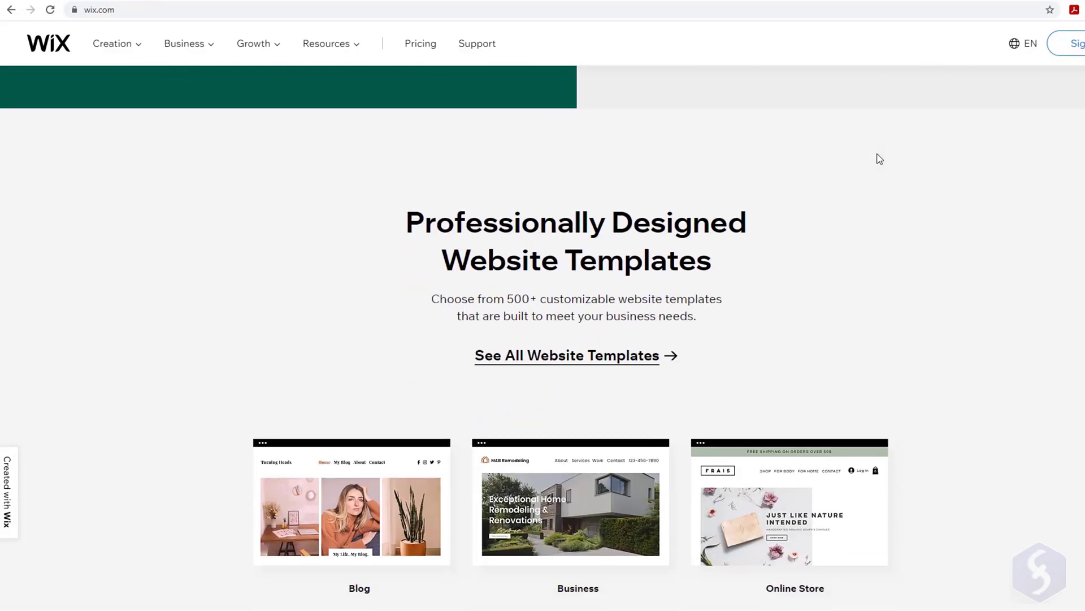
{"action": "scroll", "coordinate": [880, 159], "scroll_direction": "down", "scroll_amount": 10}
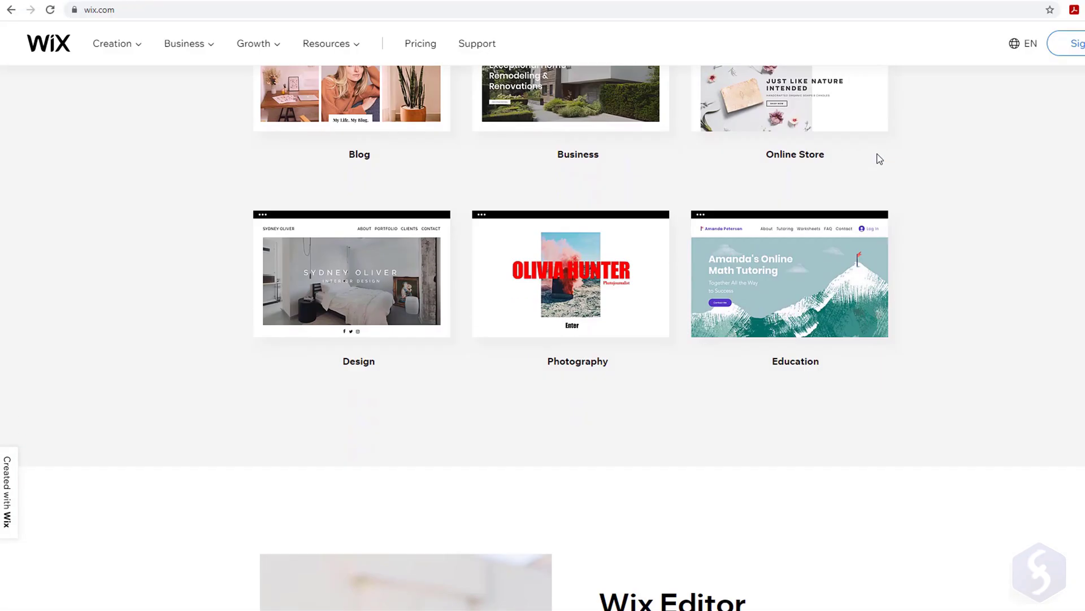
{"action": "scroll", "coordinate": [879, 158], "scroll_direction": "down", "scroll_amount": 3}
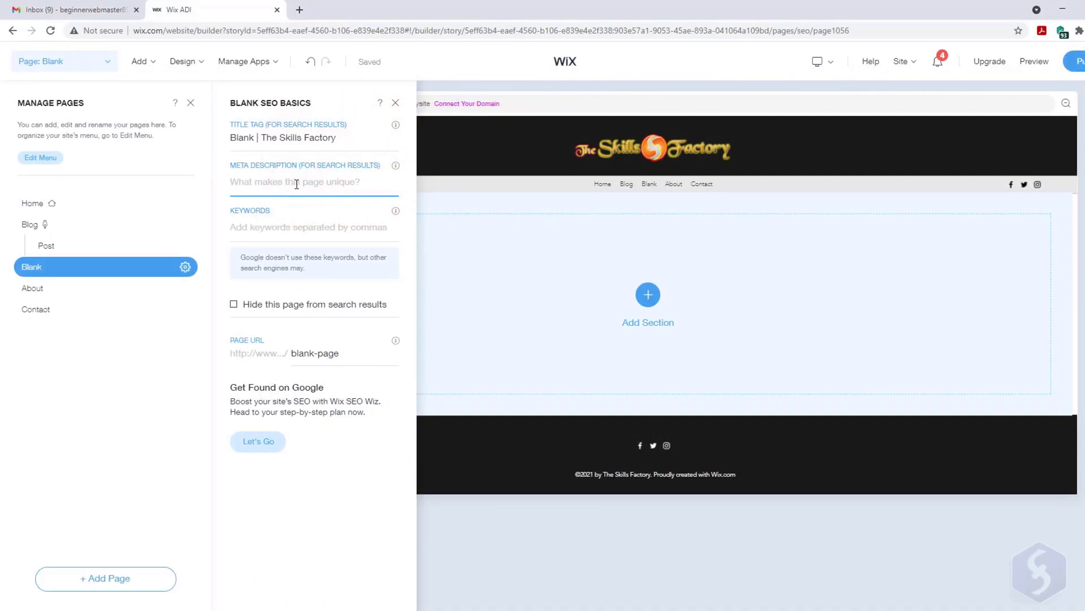
Type a meta description for the Blank page and begin entering its SEO keywords
{"action": "type", "text": "A blank page"}
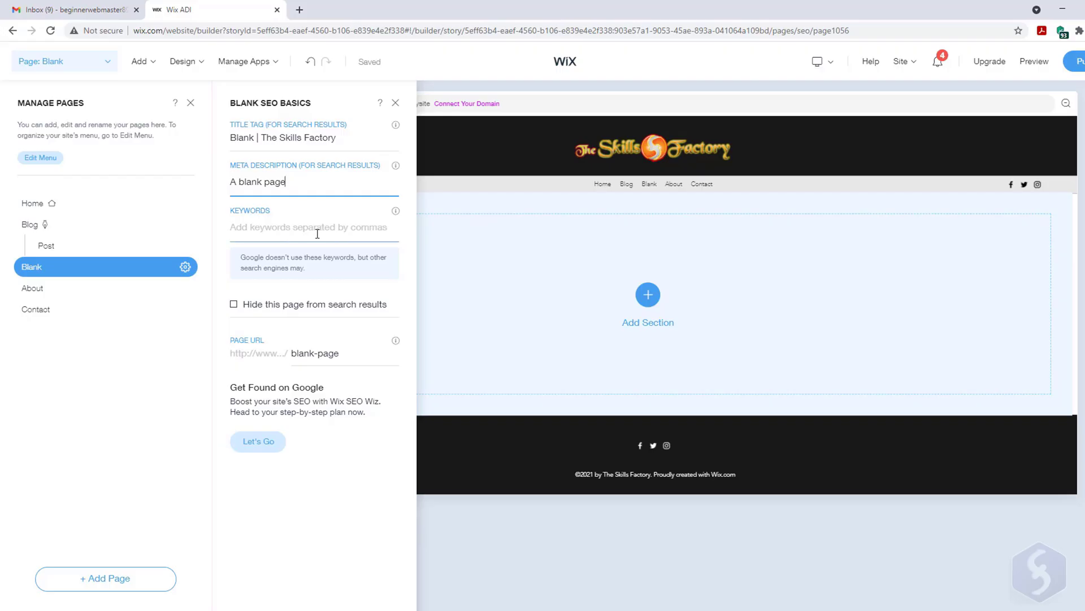
{"action": "left_click", "coordinate": [317, 234]}
{"action": "type", "text": "bla"}
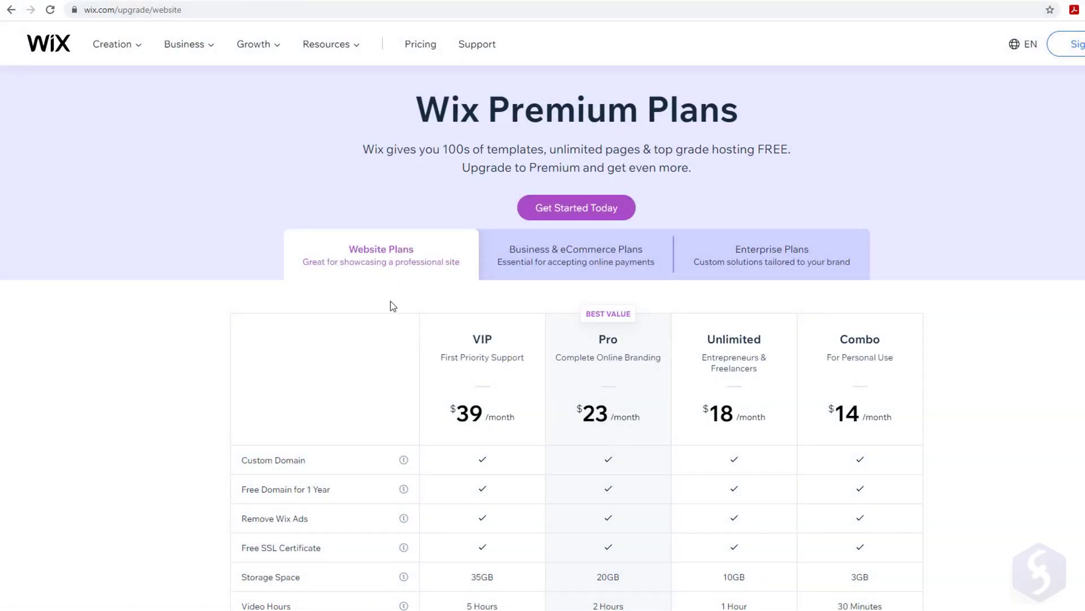
Review the website plan table, then switch to the Business & eCommerce Plans prices
{"action": "scroll", "coordinate": [393, 306], "scroll_direction": "down", "scroll_amount": 3}
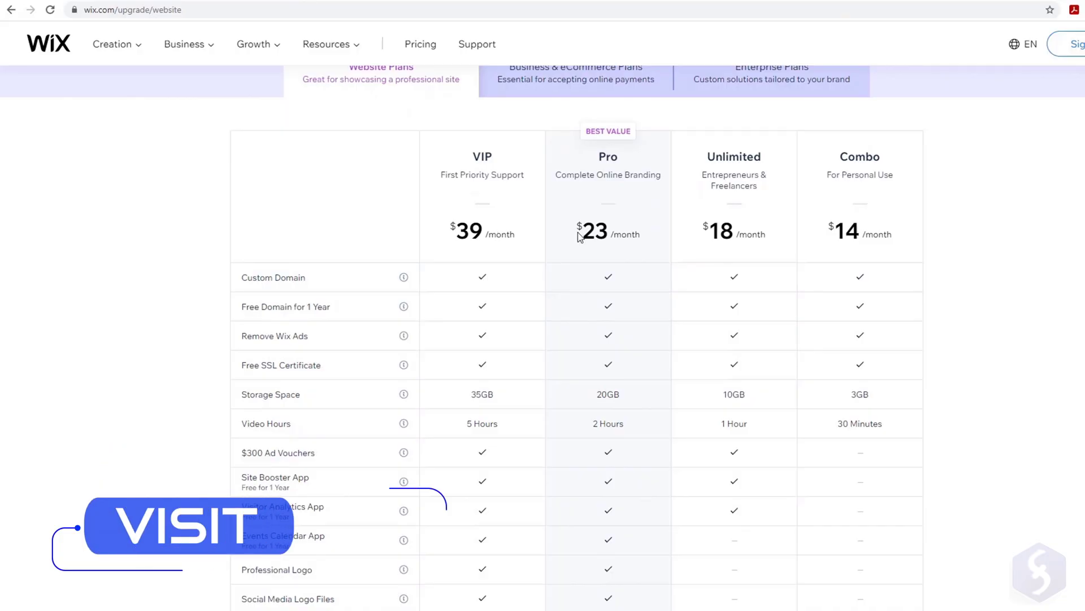
{"action": "scroll", "coordinate": [1012, 237], "scroll_direction": "down", "scroll_amount": 3}
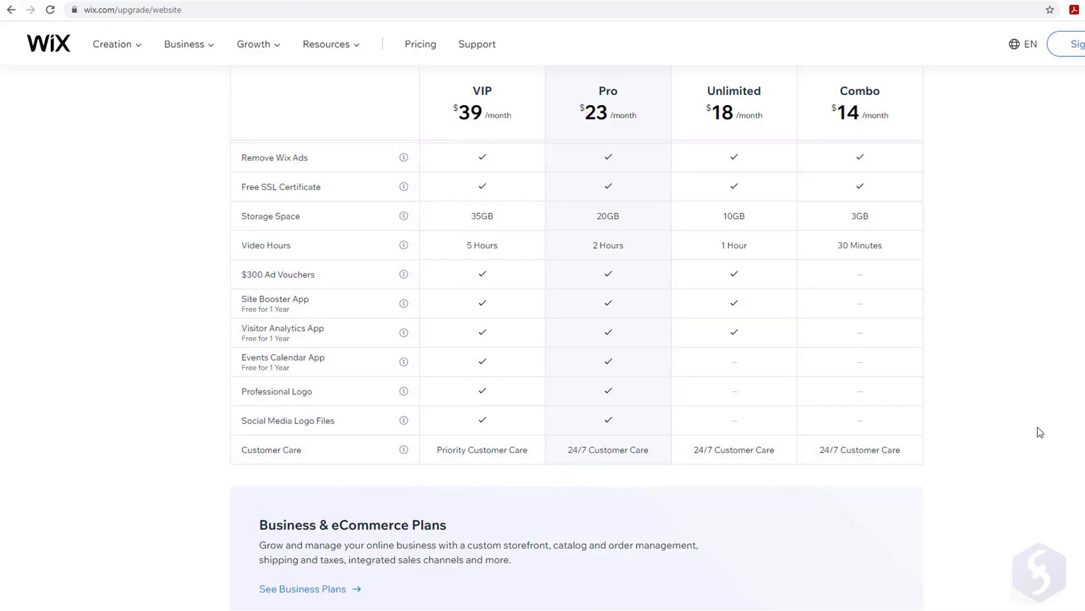
{"action": "scroll", "coordinate": [1040, 433], "scroll_direction": "up", "scroll_amount": 2}
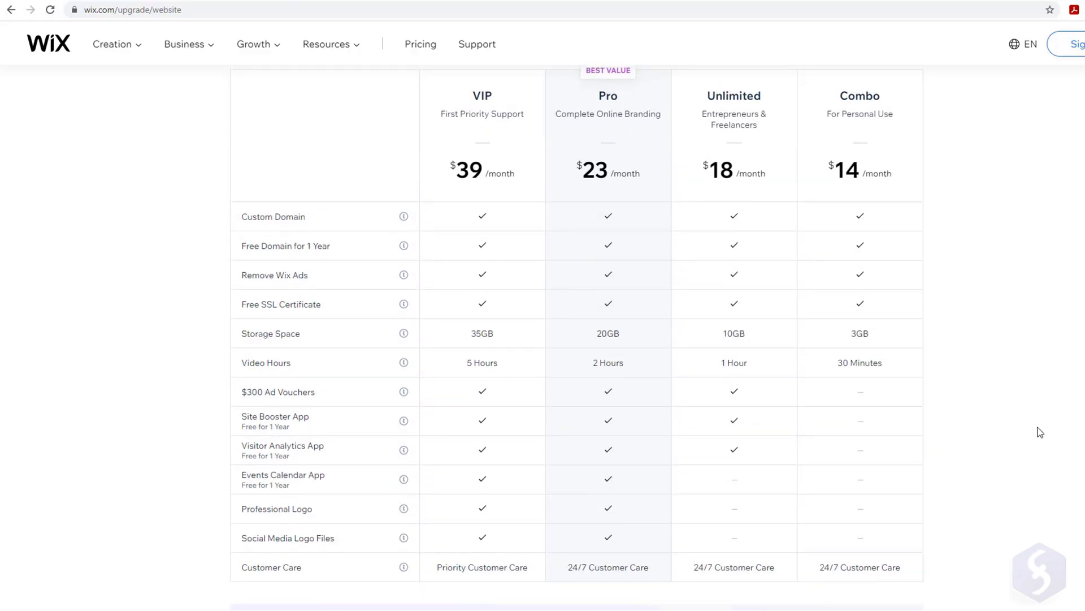
{"action": "scroll", "coordinate": [1034, 424], "scroll_direction": "up", "scroll_amount": 2}
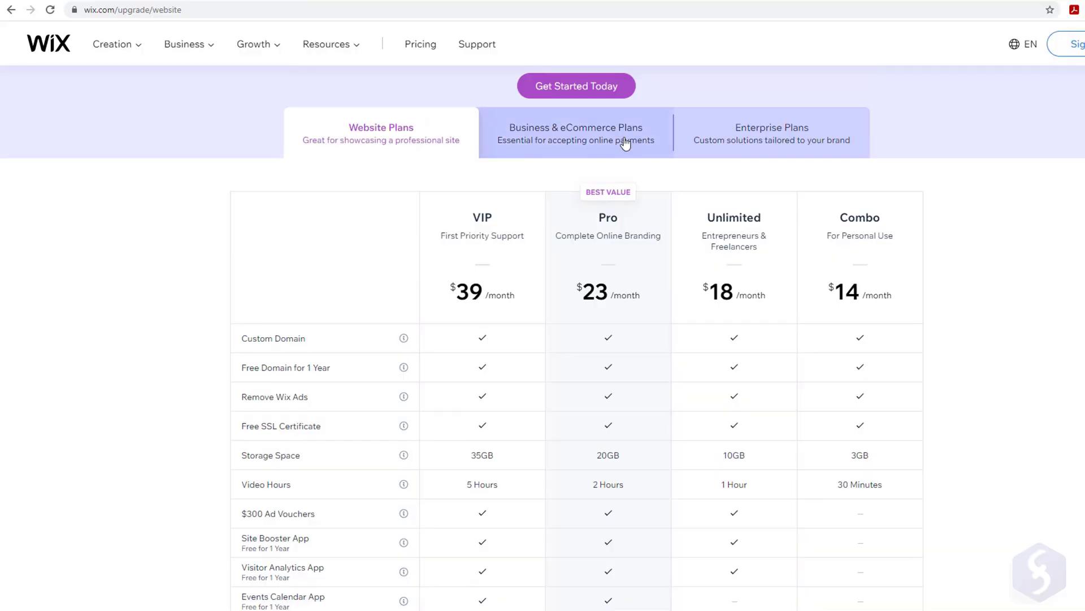
{"action": "left_click", "coordinate": [613, 135]}
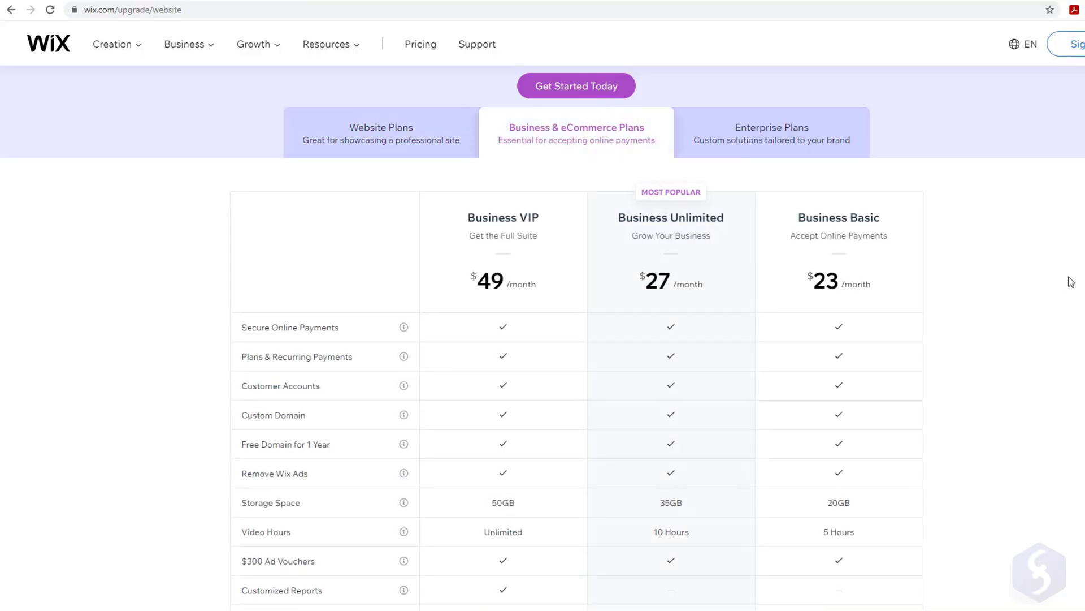
{"action": "scroll", "coordinate": [1071, 281], "scroll_direction": "down", "scroll_amount": 1}
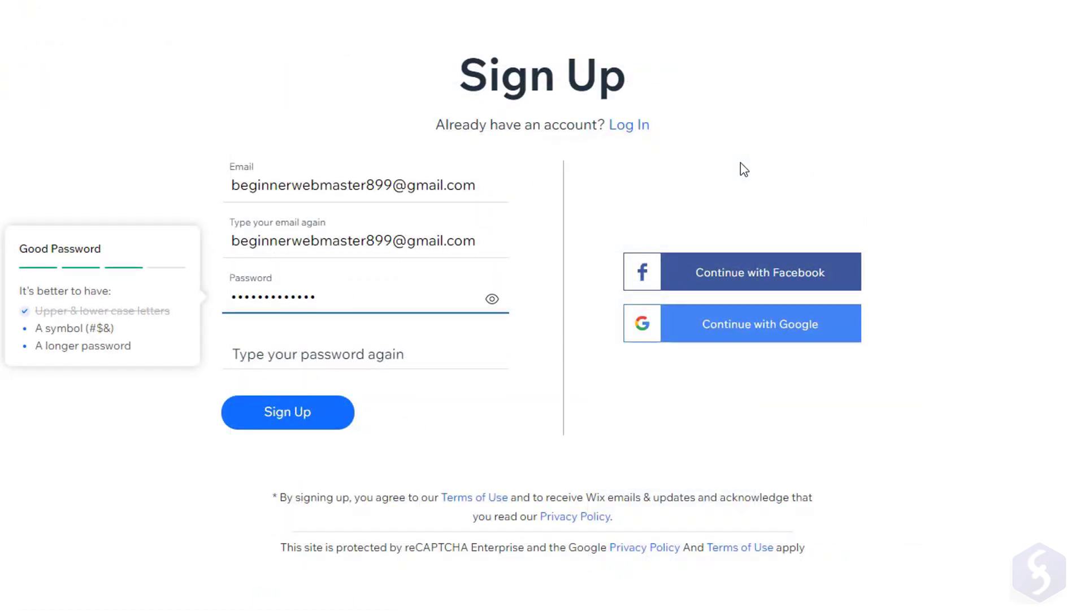
Finish the account password, retype it to confirm, and submit the Wix sign-up
{"action": "type", "text": "!"}
{"action": "left_click", "coordinate": [397, 353]}
{"action": "type", "text": "•••••"}
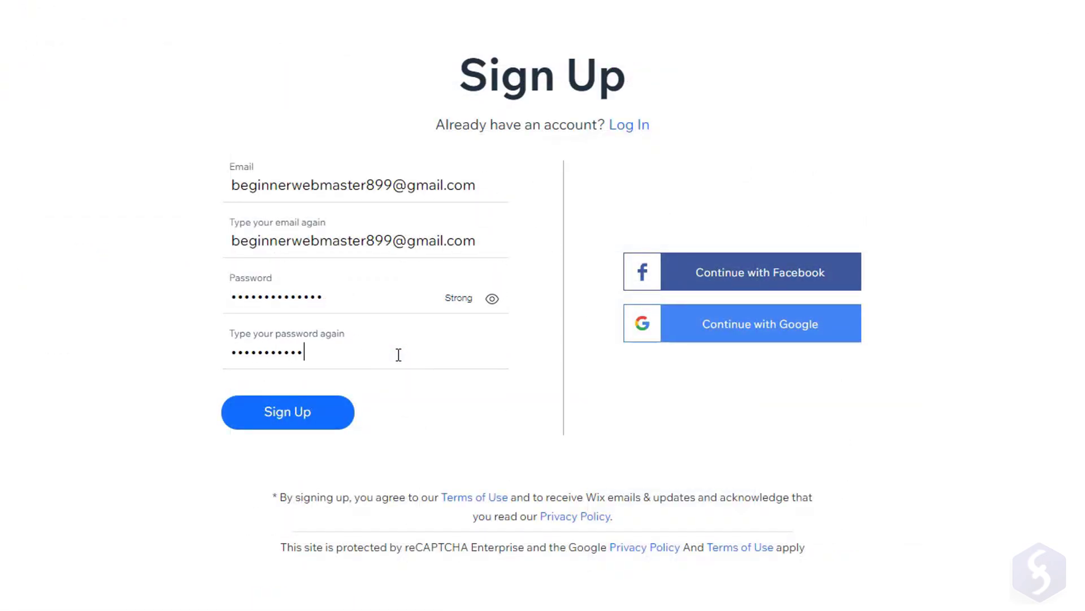
{"action": "type", "text": "•••••••••"}
{"action": "left_click", "coordinate": [327, 414]}
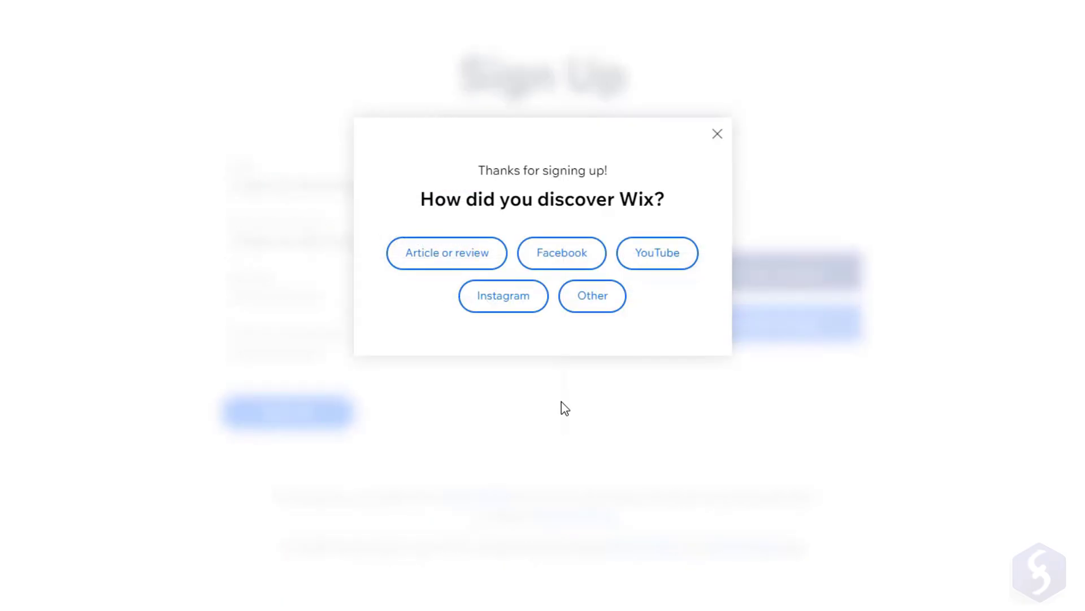
Answer that Wix was found another way and choose Portfolio as the website type
{"action": "left_click", "coordinate": [592, 297]}
{"action": "left_click", "coordinate": [387, 227]}
{"action": "left_click", "coordinate": [716, 144]}
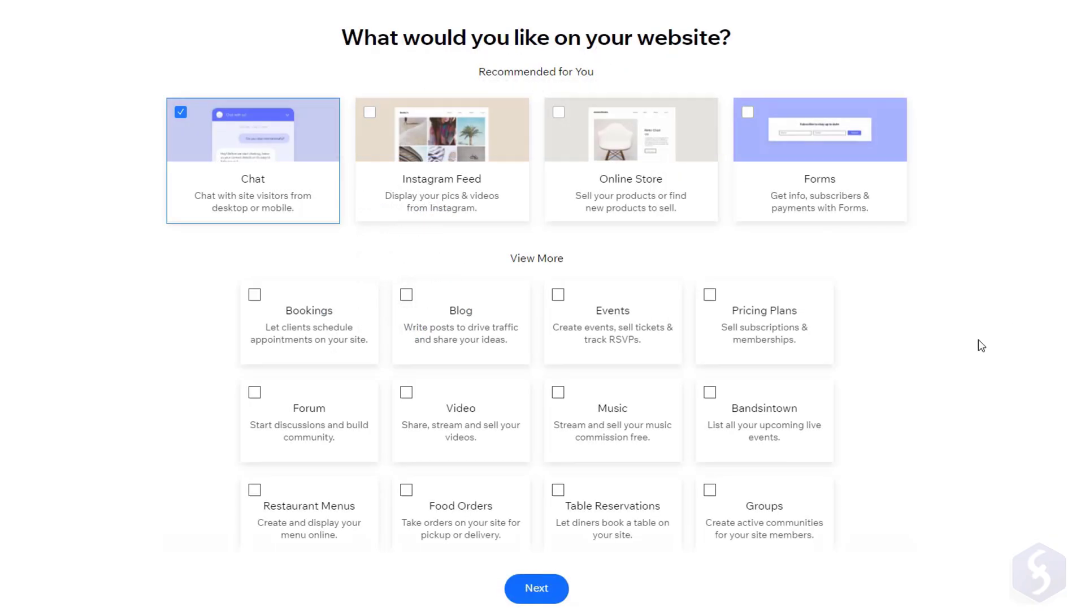
Pick Forms and Blog instead of Chat as site features, and mark this as your first website
{"action": "left_click", "coordinate": [880, 163]}
{"action": "left_click", "coordinate": [430, 317]}
{"action": "left_click", "coordinate": [181, 112]}
{"action": "scroll", "coordinate": [435, 266], "scroll_direction": "down", "scroll_amount": 3}
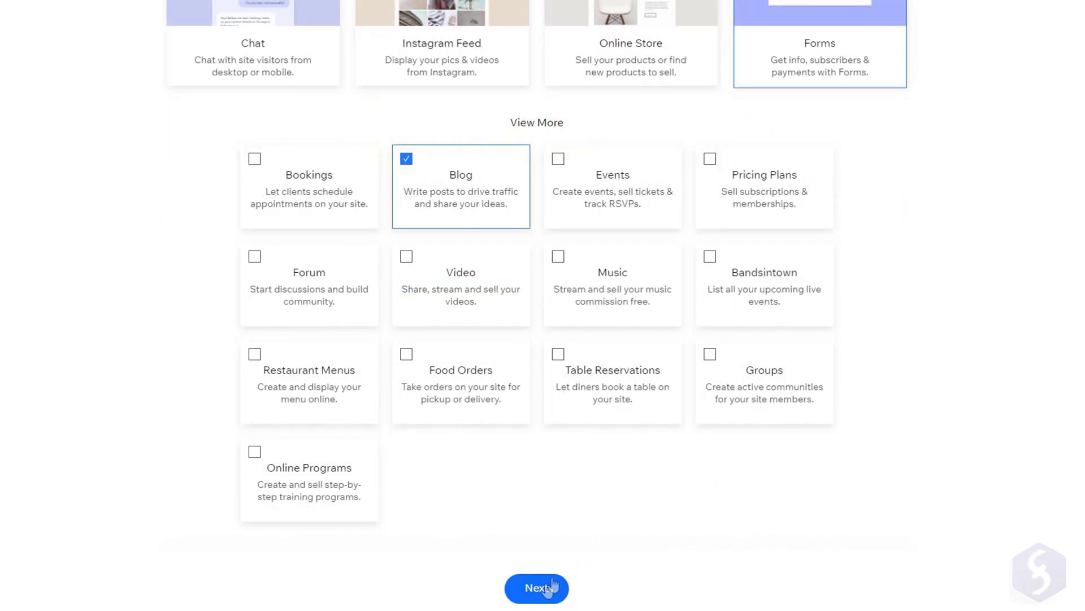
{"action": "left_click", "coordinate": [548, 588]}
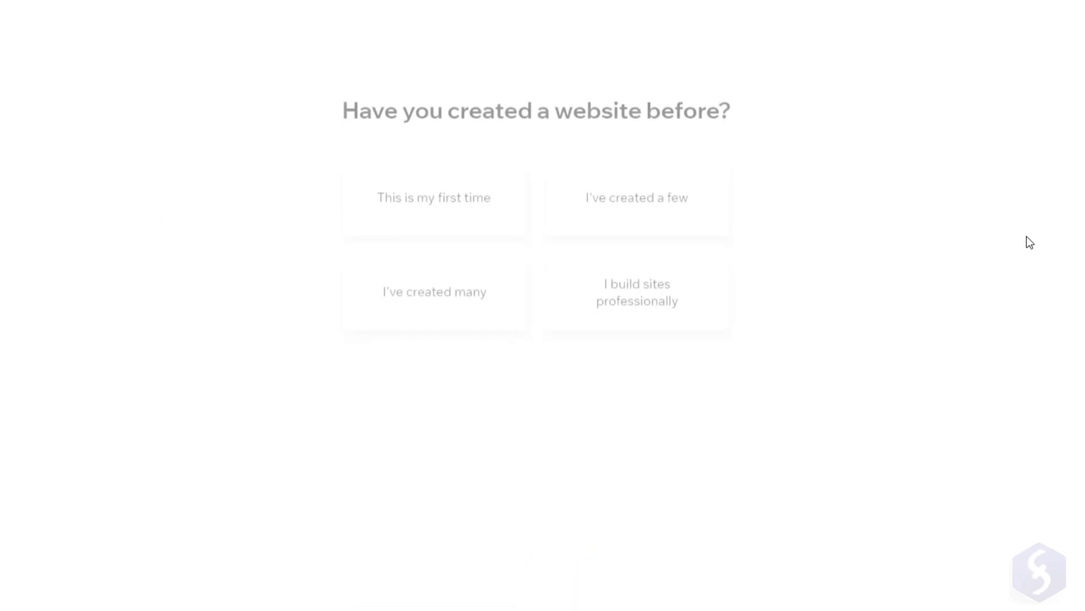
{"action": "left_click", "coordinate": [467, 205]}
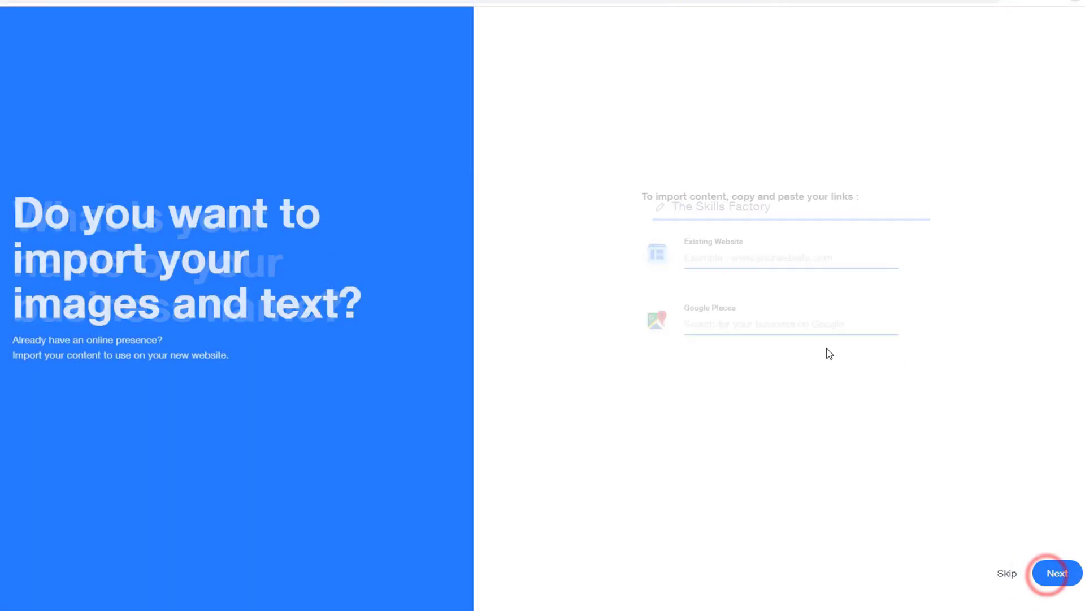
{"action": "type", "text": "om"}
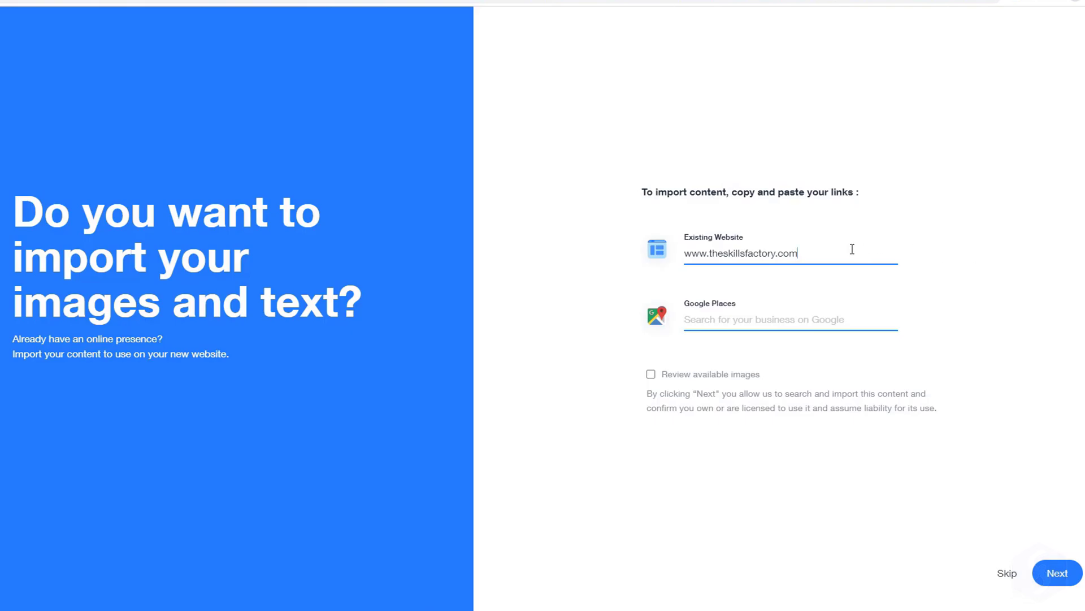
{"action": "key", "text": "Return"}
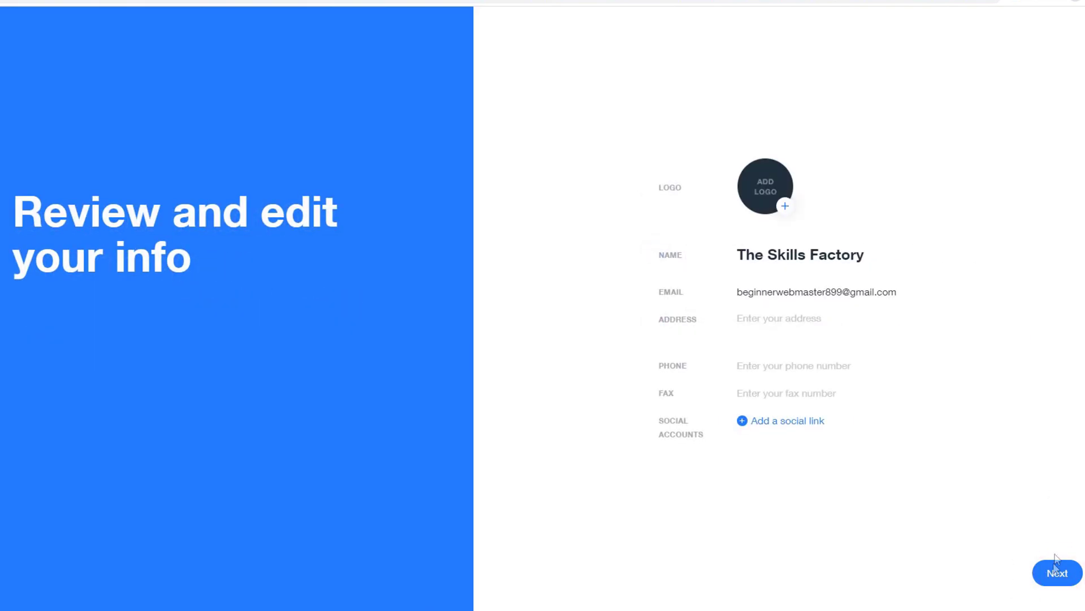
{"action": "left_click", "coordinate": [1054, 571]}
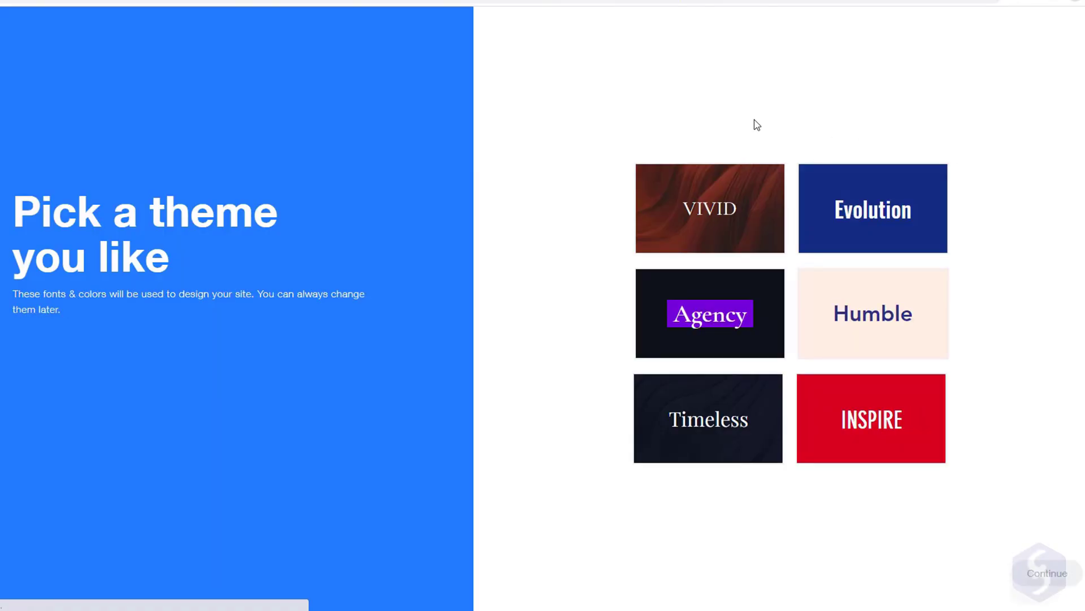
{"action": "left_click", "coordinate": [877, 210]}
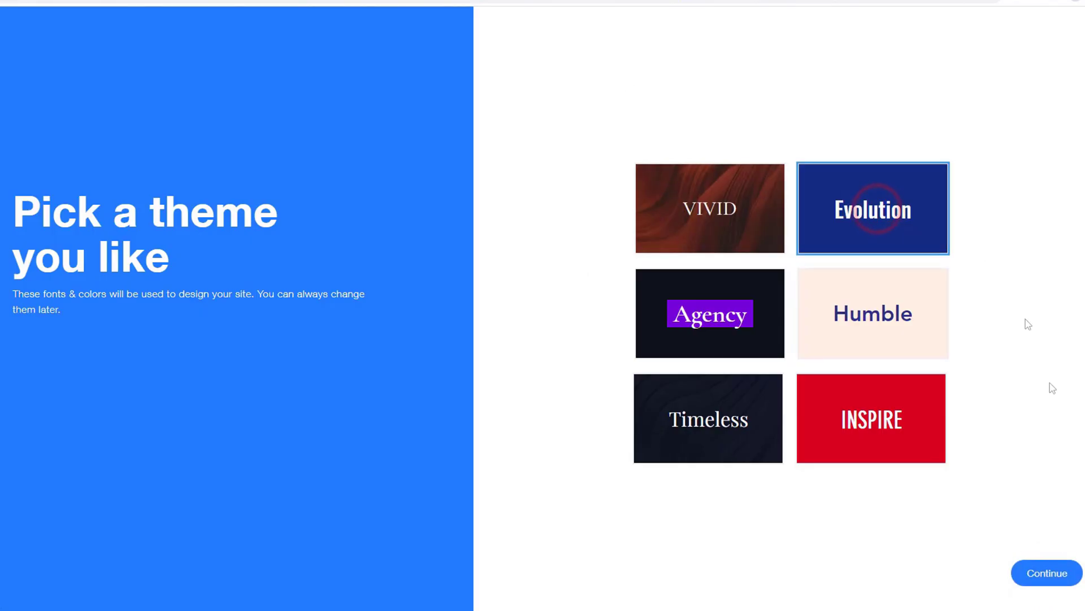
{"action": "left_click", "coordinate": [1057, 572]}
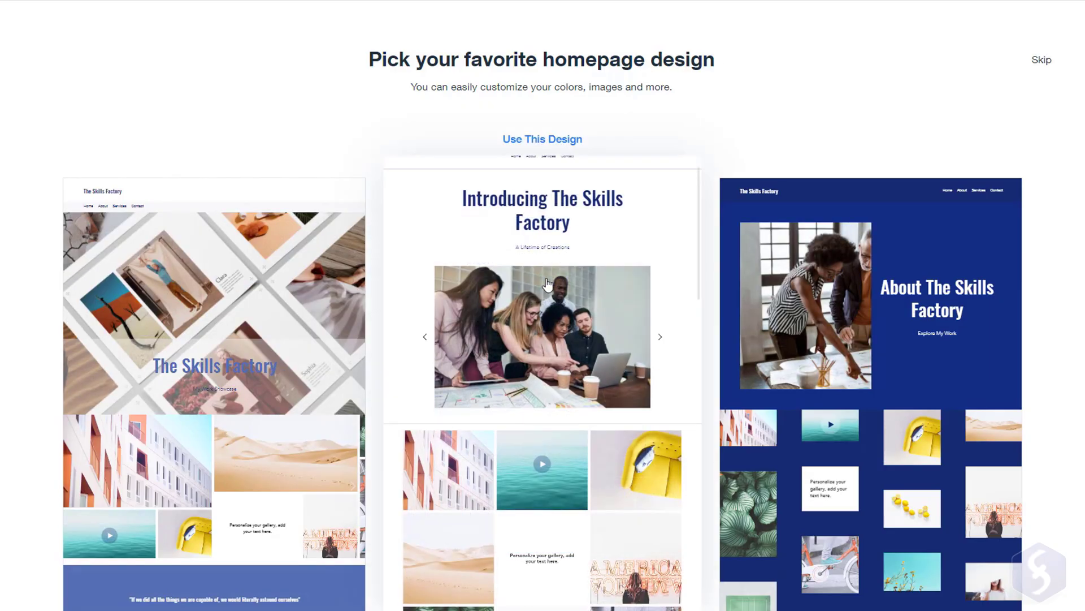
Use the middle 'Introducing The Skills Factory' homepage design
{"action": "left_click", "coordinate": [547, 284]}
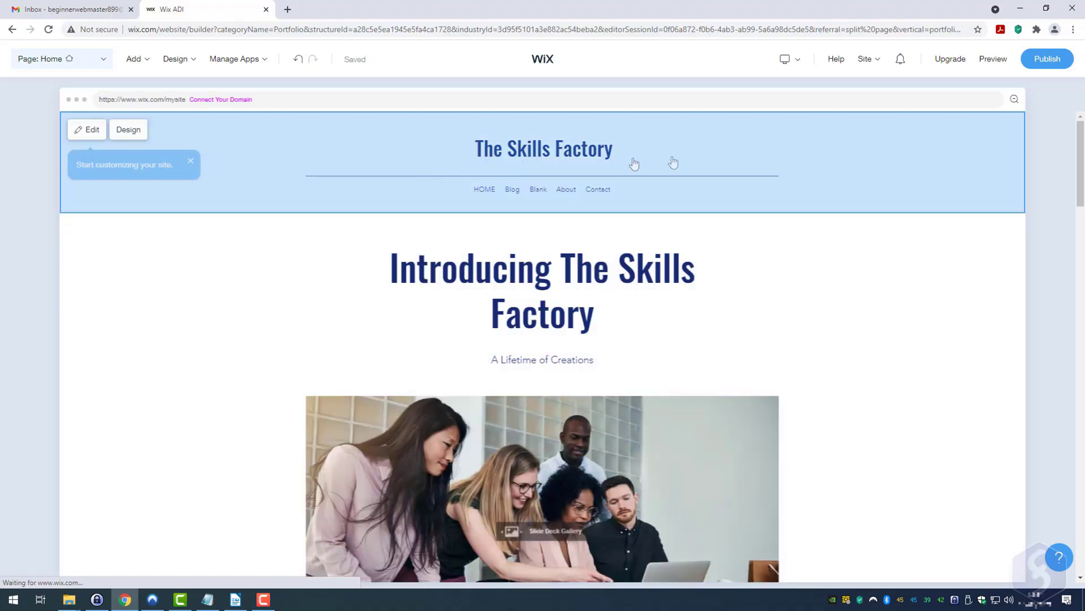
From the page list, view the Blog page and then the About page
{"action": "scroll", "coordinate": [1054, 153], "scroll_direction": "down", "scroll_amount": 15}
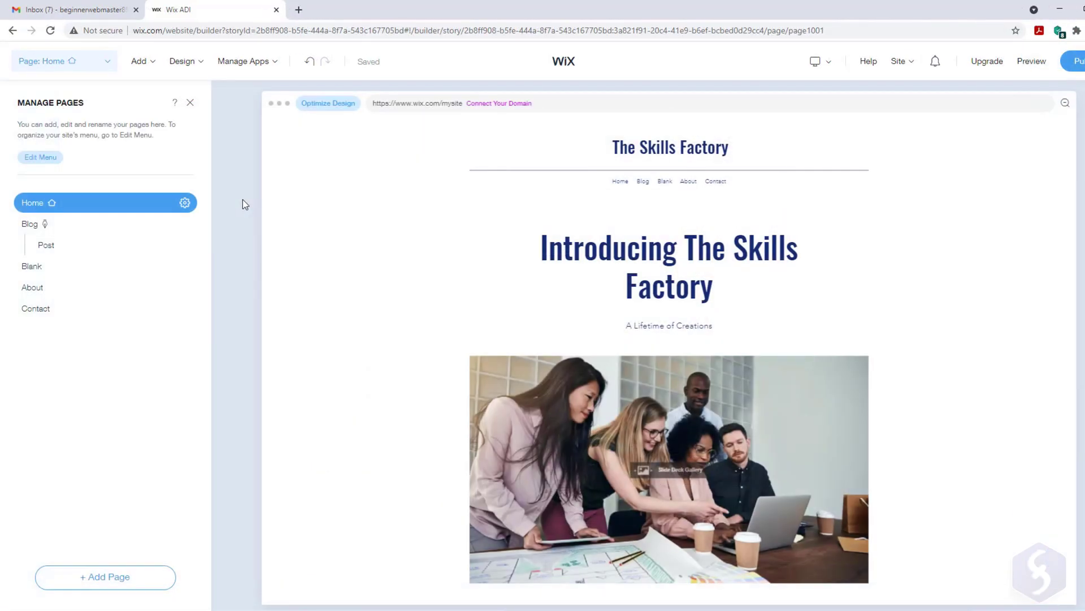
{"action": "left_click", "coordinate": [163, 232]}
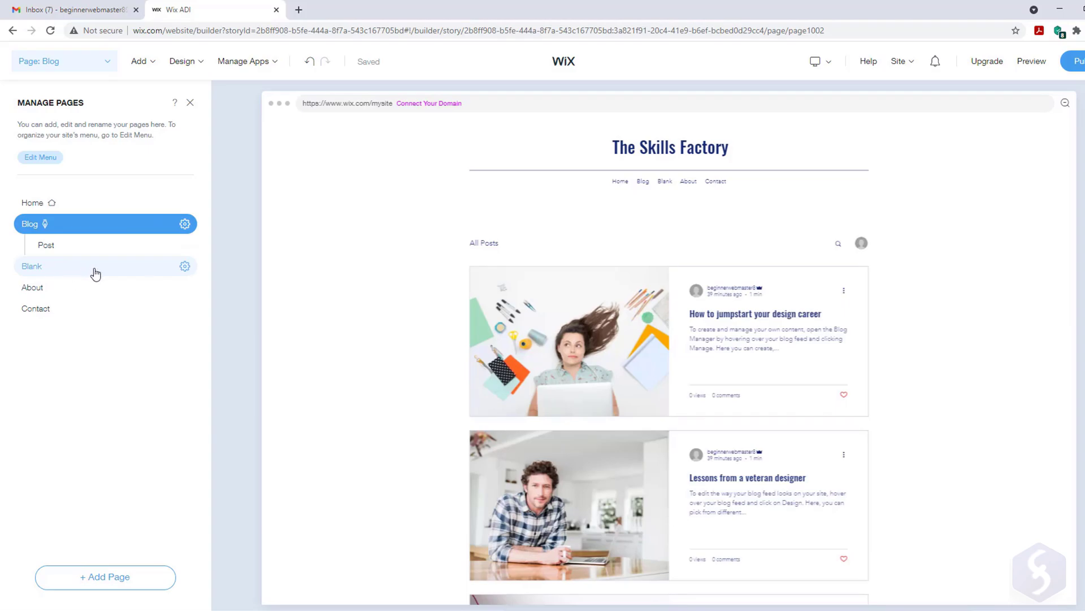
{"action": "left_click", "coordinate": [85, 287]}
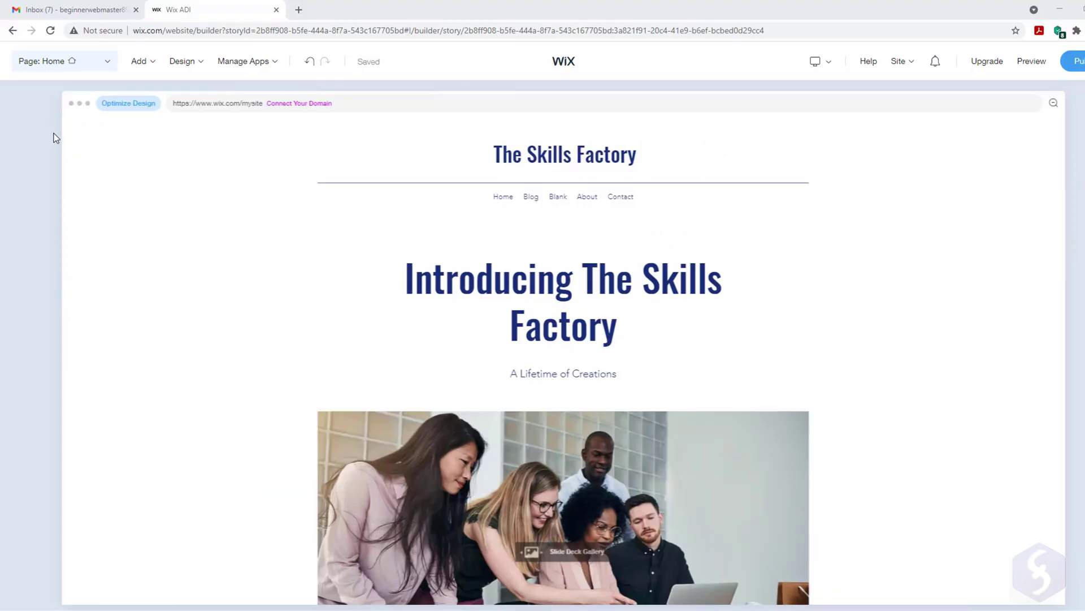
Inspect the settings of the Home page's header, welcome and gallery sections
{"action": "mouse_move", "coordinate": [70, 144]}
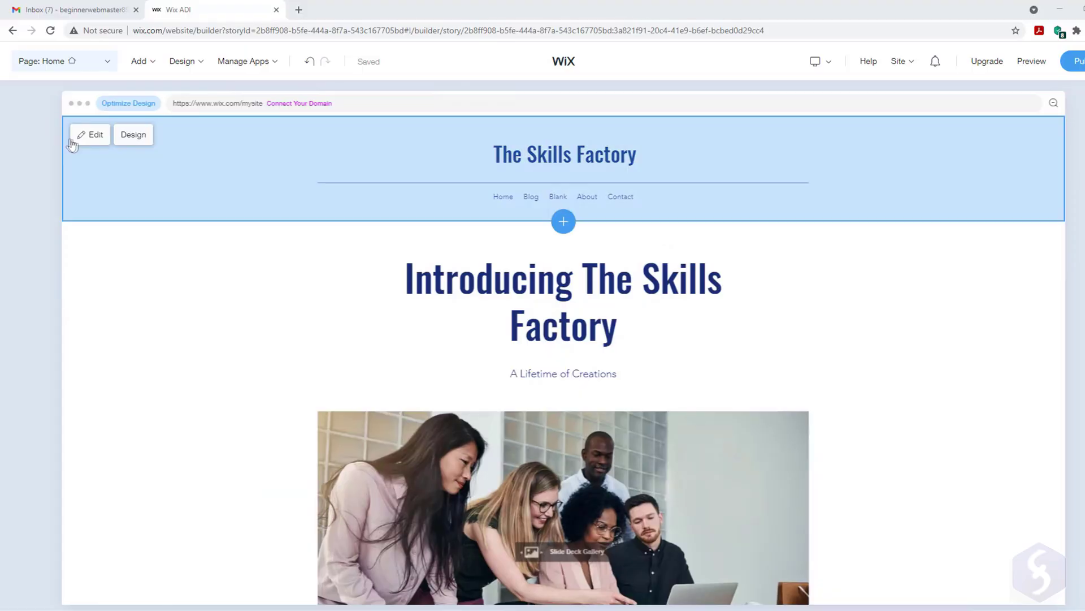
{"action": "left_click", "coordinate": [218, 147]}
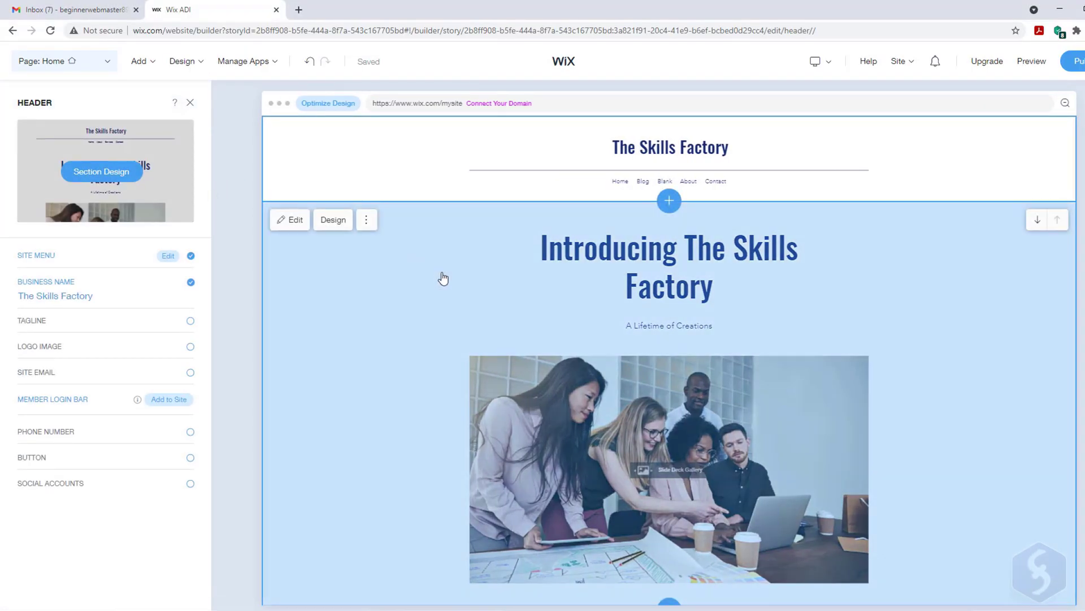
{"action": "left_click", "coordinate": [444, 277]}
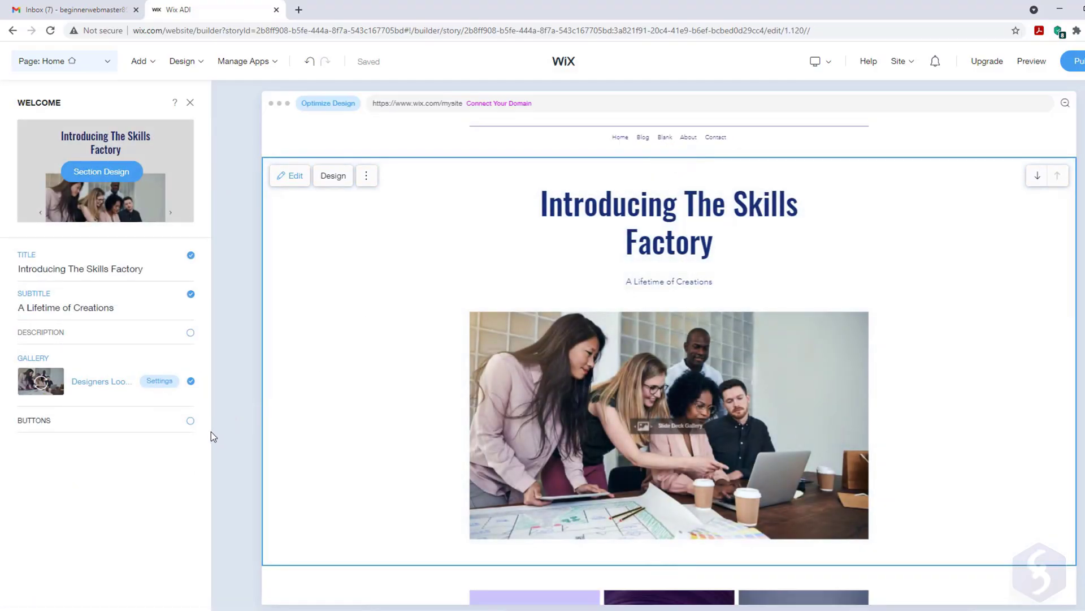
{"action": "scroll", "coordinate": [735, 288], "scroll_direction": "down", "scroll_amount": 4}
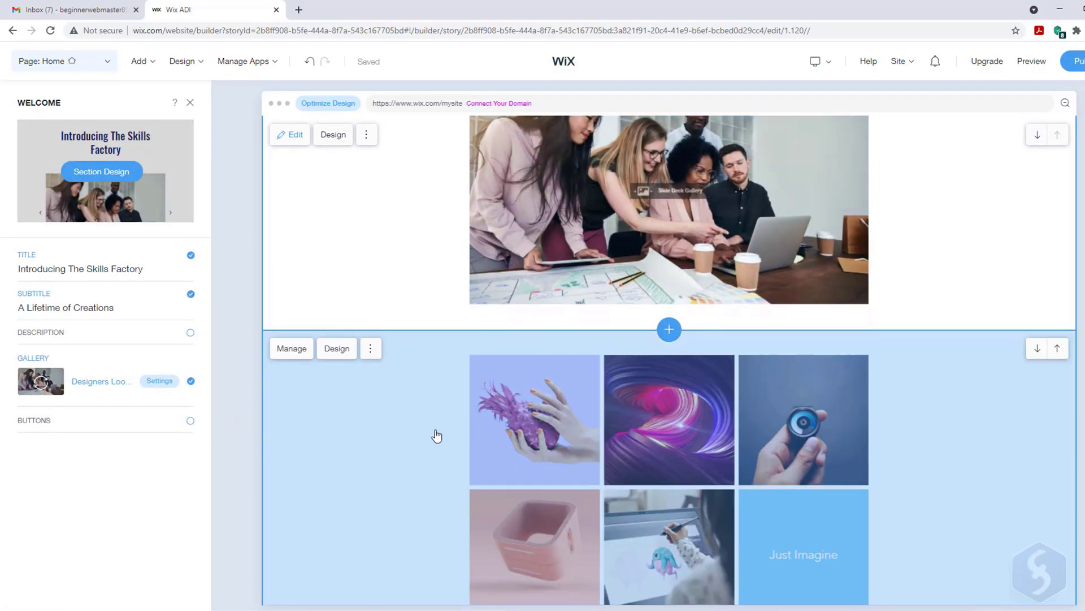
{"action": "left_click", "coordinate": [429, 428]}
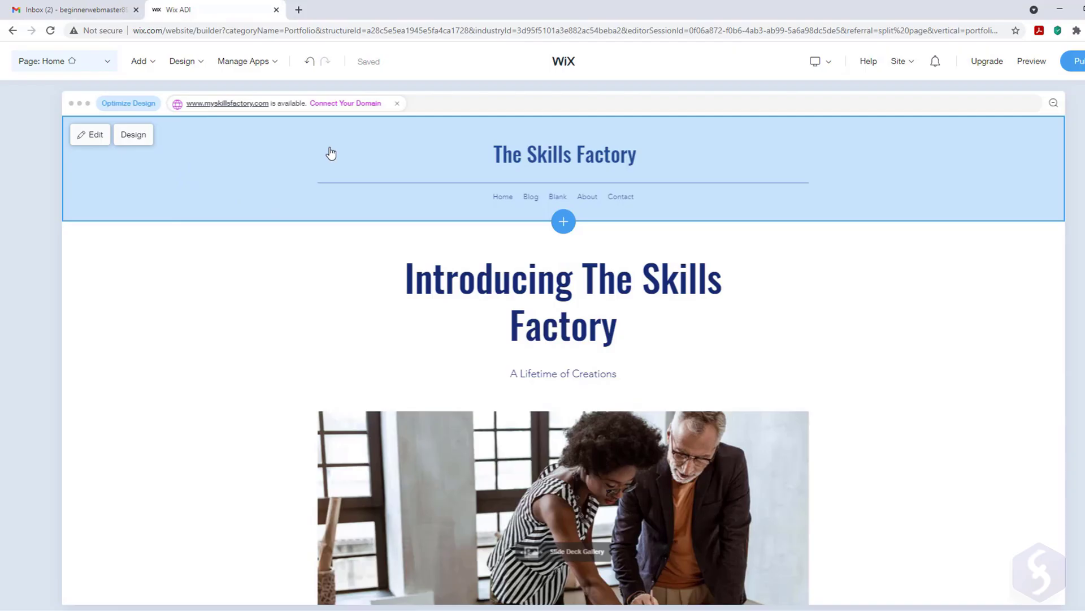
Switch the site header to the second alternative header layout
{"action": "left_click", "coordinate": [331, 154]}
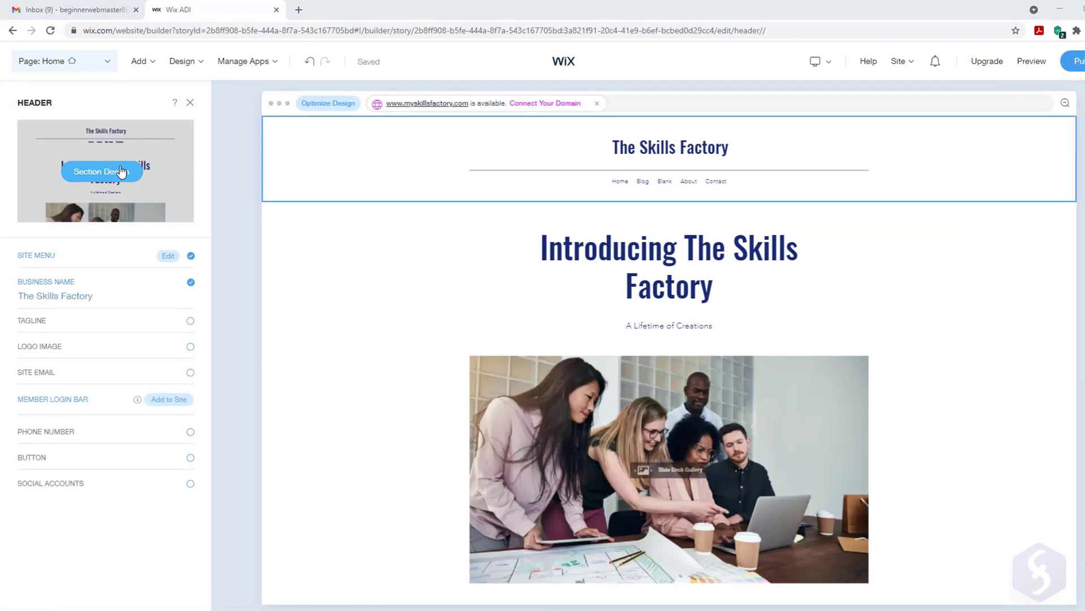
{"action": "left_click", "coordinate": [120, 171]}
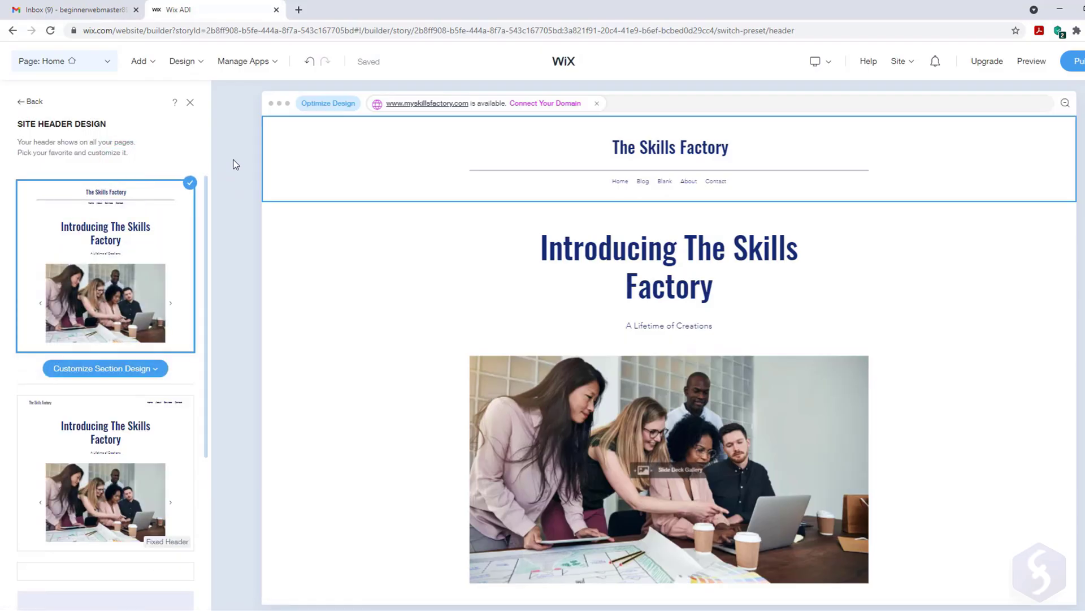
{"action": "left_click_drag", "start_coordinate": [206, 192], "coordinate": [205, 288]}
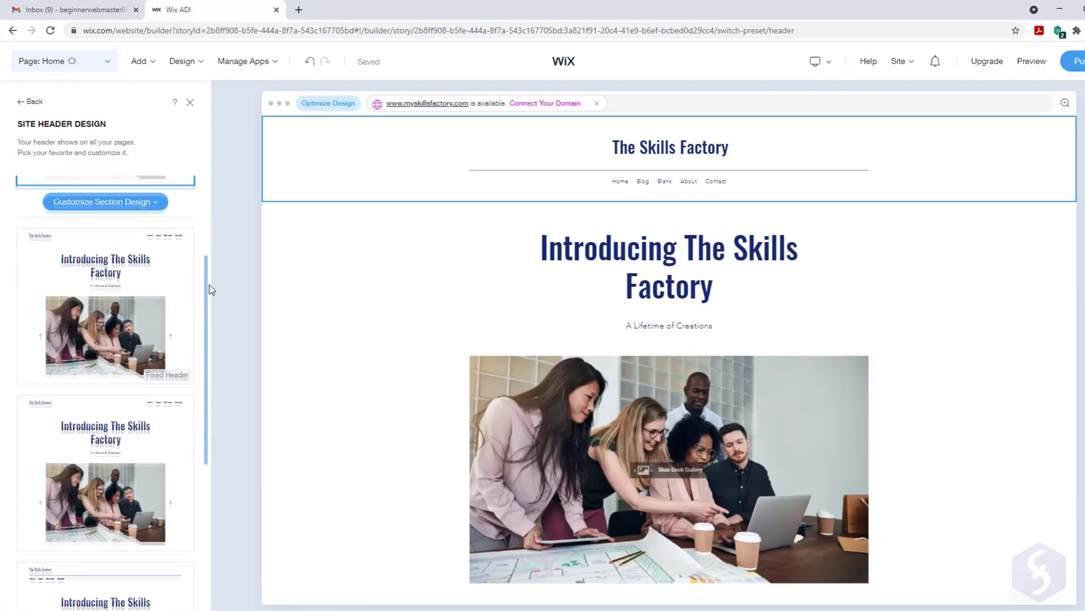
{"action": "left_click", "coordinate": [163, 440]}
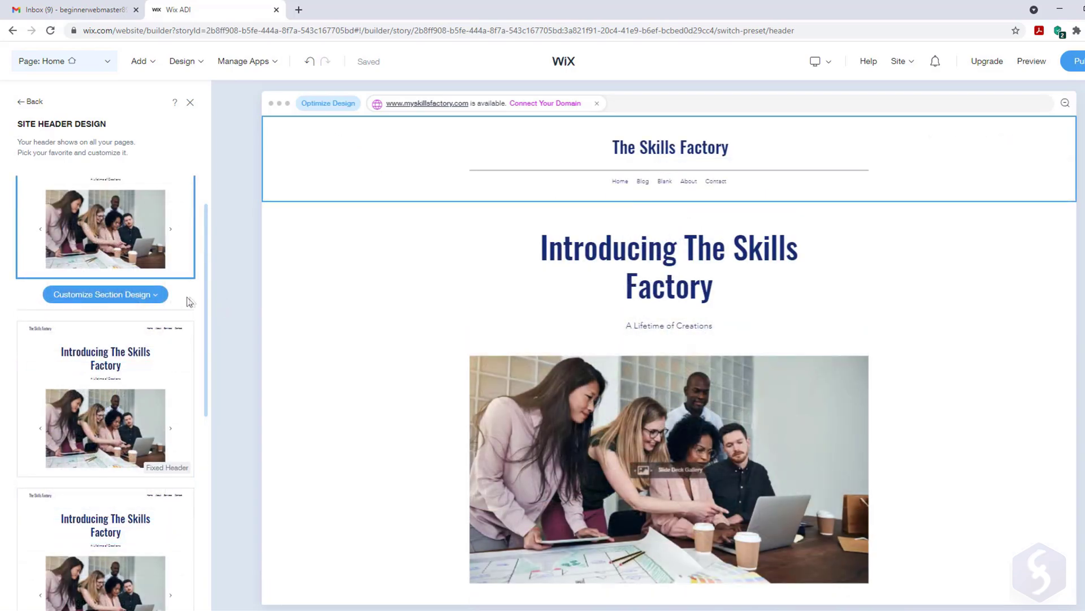
Try a dark blue header background, then set it back to white
{"action": "left_click", "coordinate": [158, 295]}
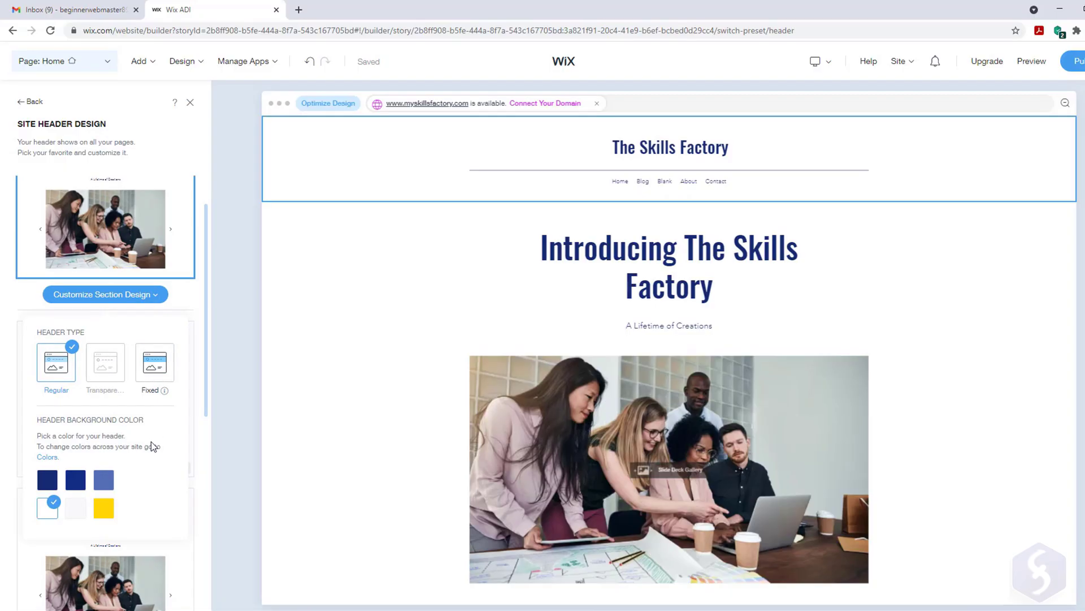
{"action": "left_click", "coordinate": [79, 482]}
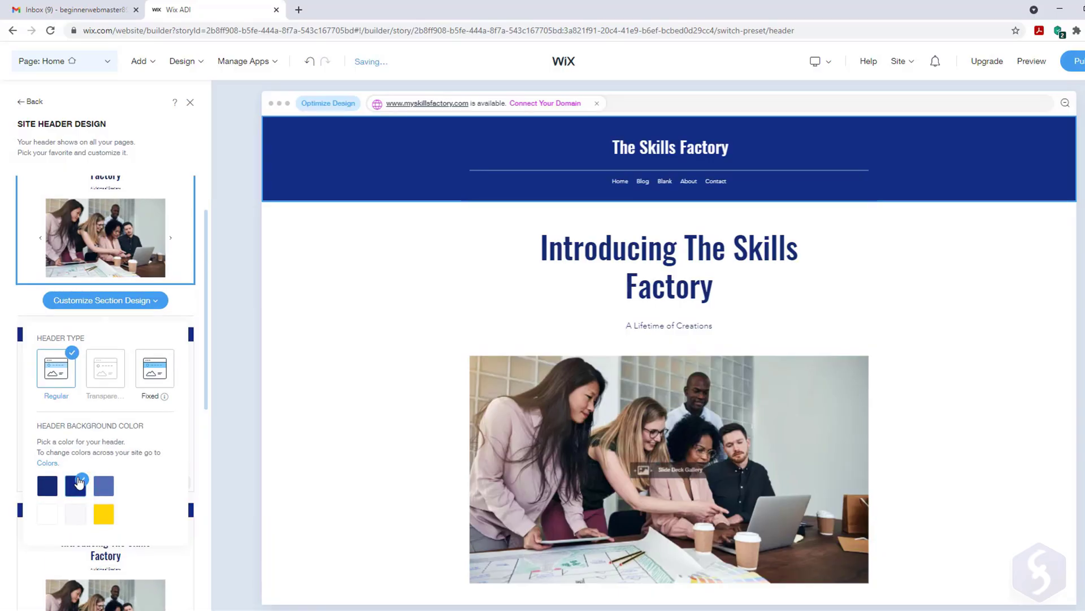
{"action": "left_click", "coordinate": [45, 516]}
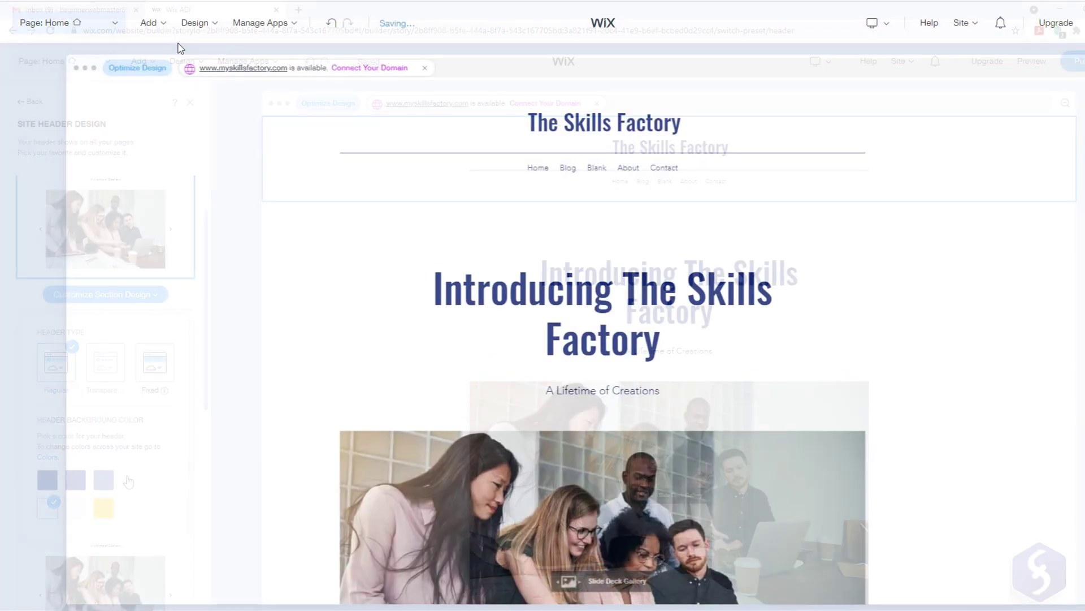
Apply a different theme colour palette and the Fuse font set, then view the animation options
{"action": "mouse_move", "coordinate": [190, 65]}
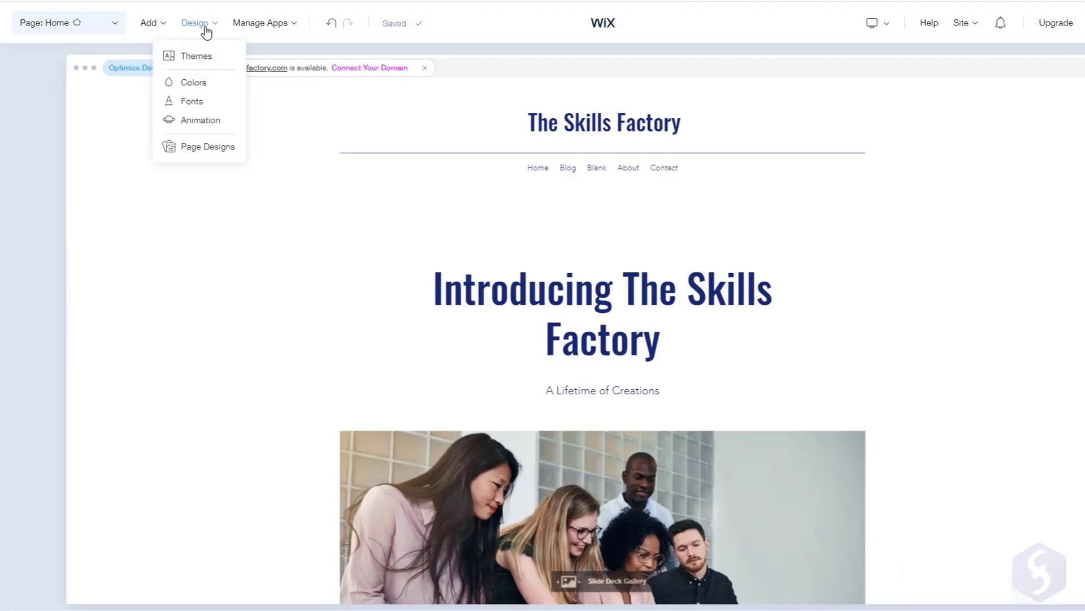
{"action": "left_click", "coordinate": [197, 56]}
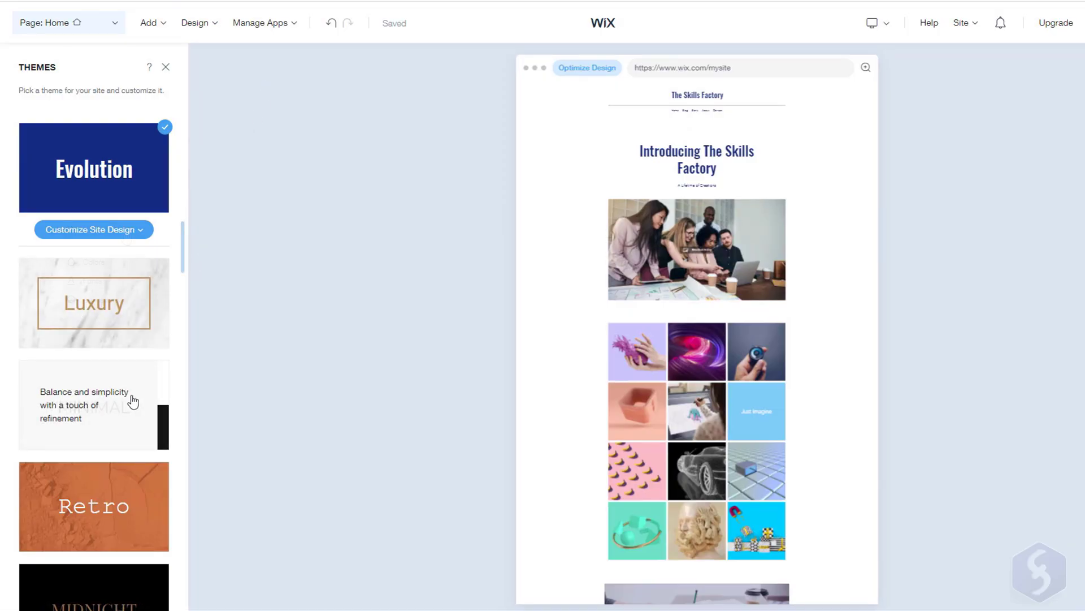
{"action": "left_click", "coordinate": [96, 229]}
{"action": "left_click", "coordinate": [102, 263]}
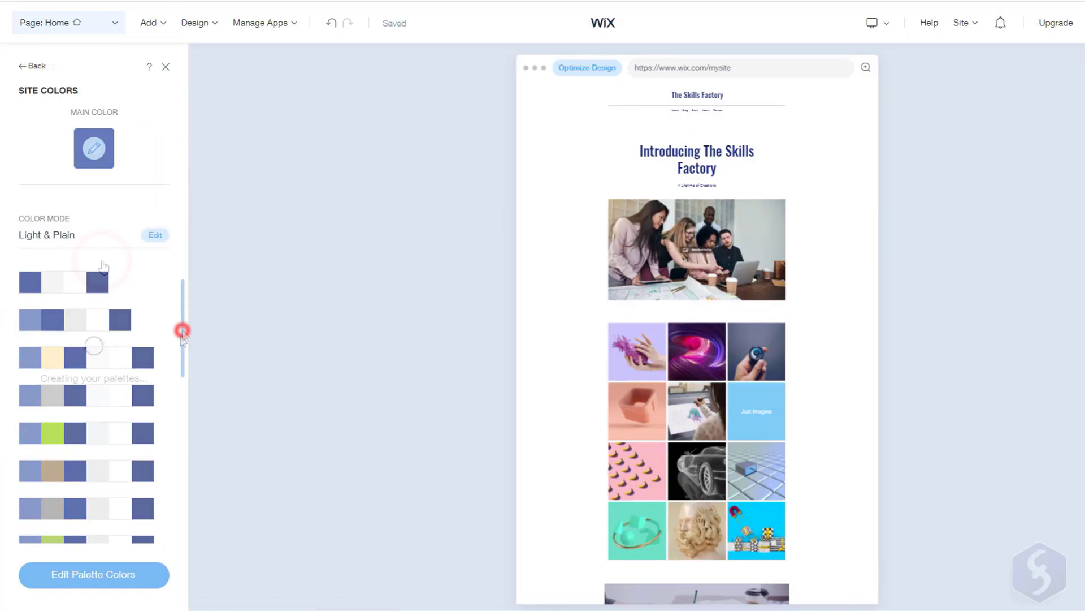
{"action": "left_click", "coordinate": [129, 395]}
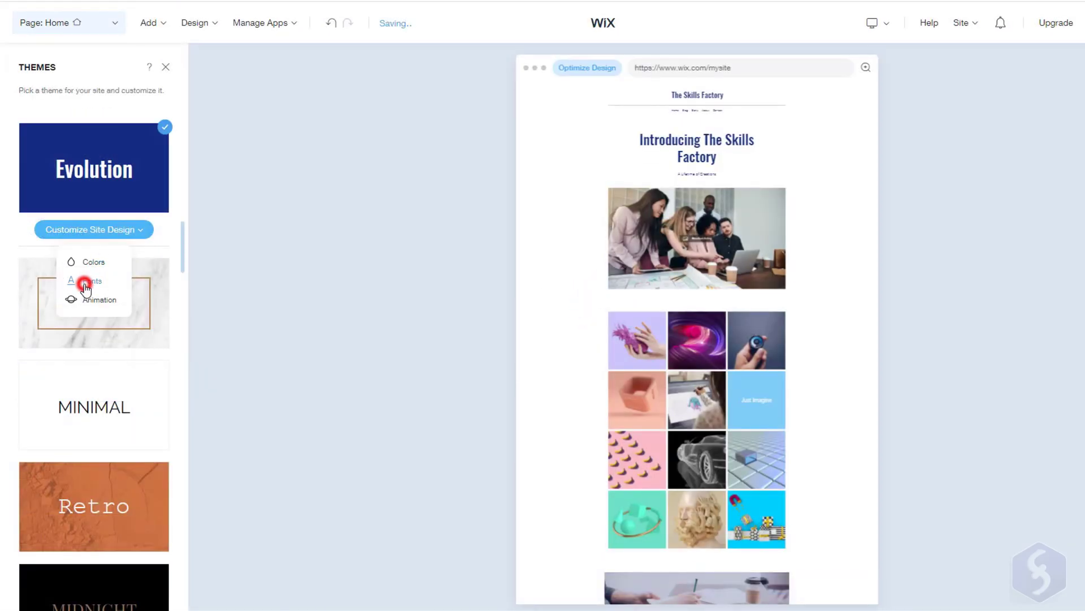
{"action": "left_click", "coordinate": [85, 282]}
{"action": "left_click", "coordinate": [105, 415]}
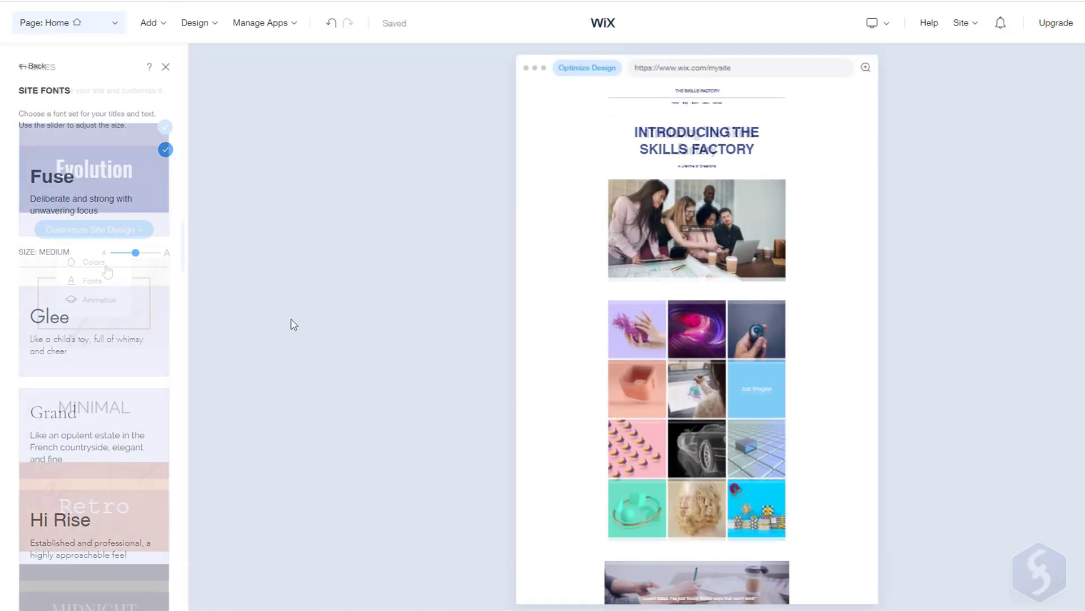
{"action": "left_click", "coordinate": [91, 299]}
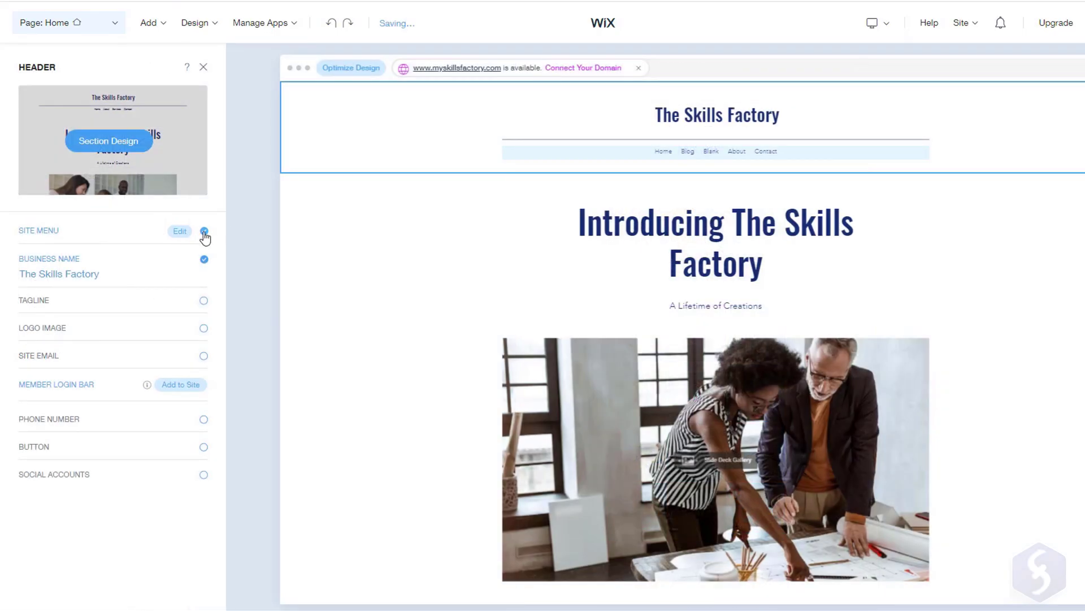
Add the tagline 'Professional Online Portfolio' and social icons to the header, keeping menu and name
{"action": "left_click", "coordinate": [204, 232]}
{"action": "left_click", "coordinate": [205, 232]}
{"action": "left_click", "coordinate": [204, 258]}
{"action": "left_click", "coordinate": [205, 260]}
{"action": "left_click", "coordinate": [207, 287]}
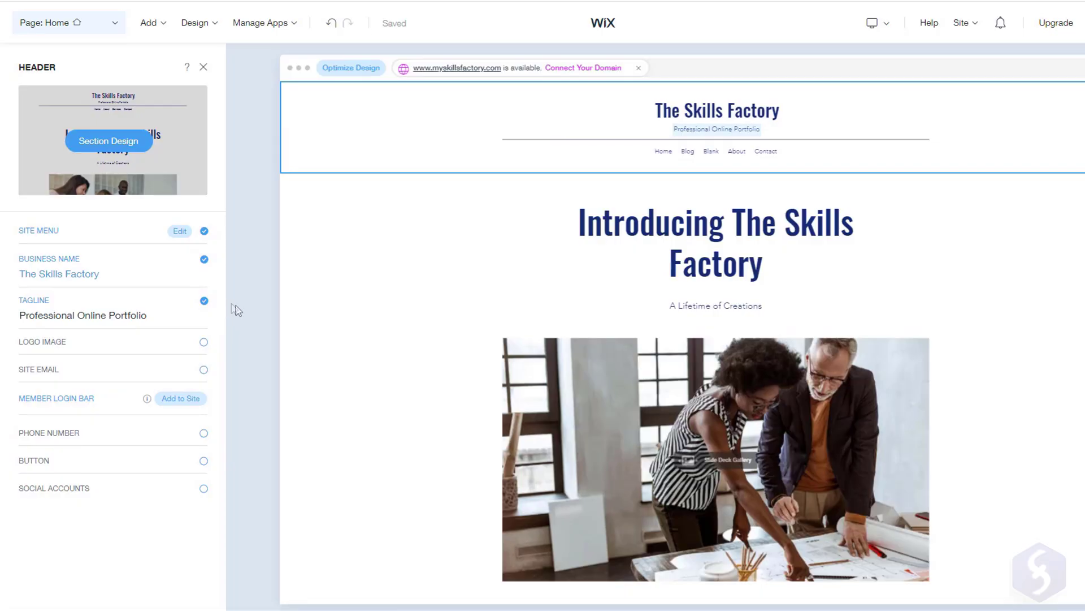
{"action": "left_click", "coordinate": [204, 369]}
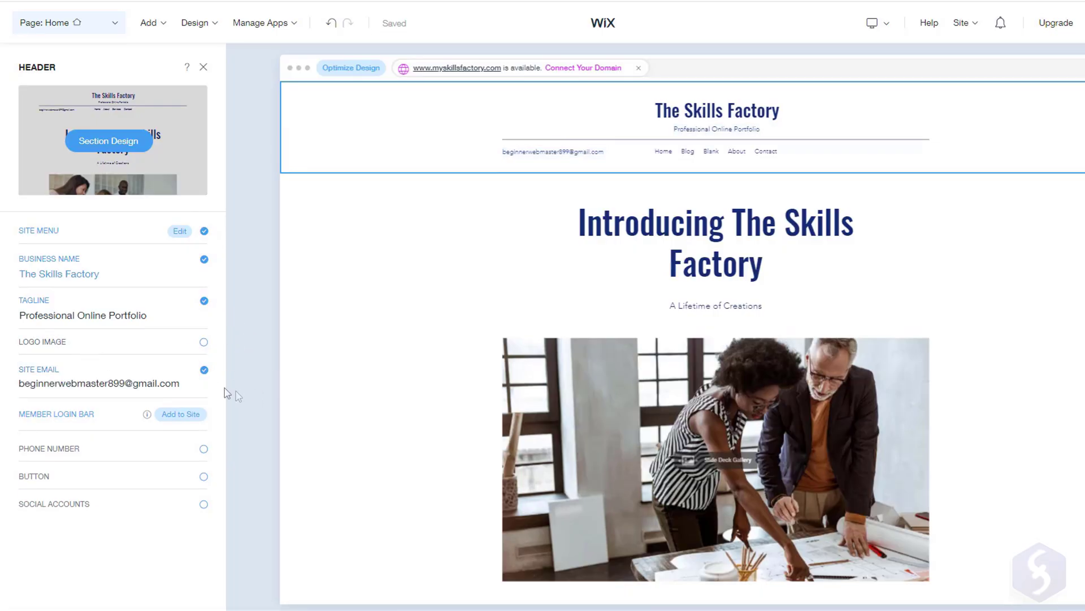
{"action": "left_click", "coordinate": [204, 370]}
{"action": "left_click", "coordinate": [203, 489]}
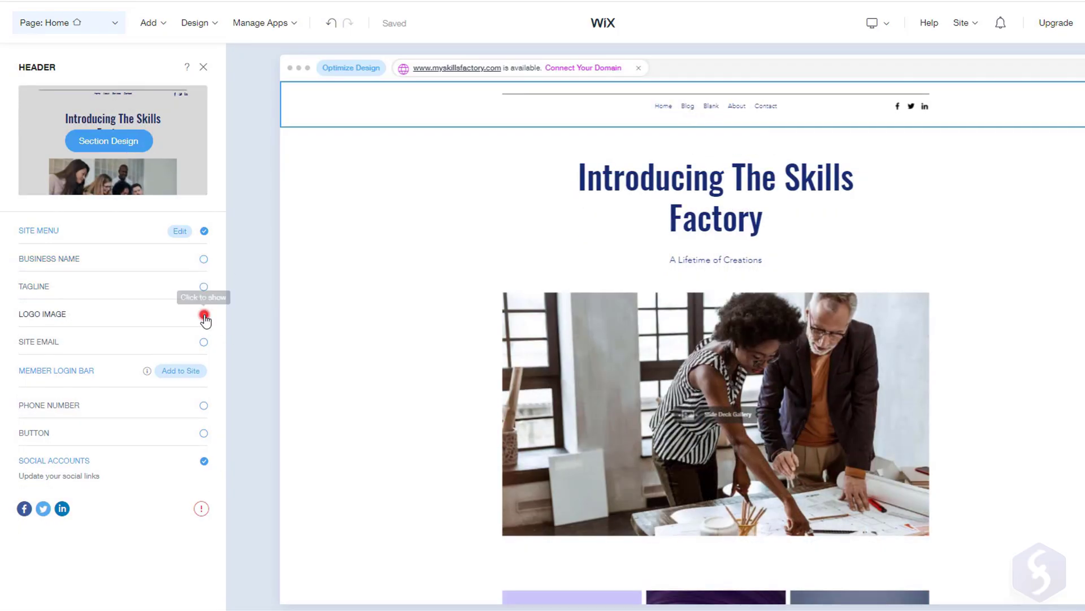
Show a circular, medium-size logo image in the header, linked to the Home page
{"action": "left_click", "coordinate": [204, 314]}
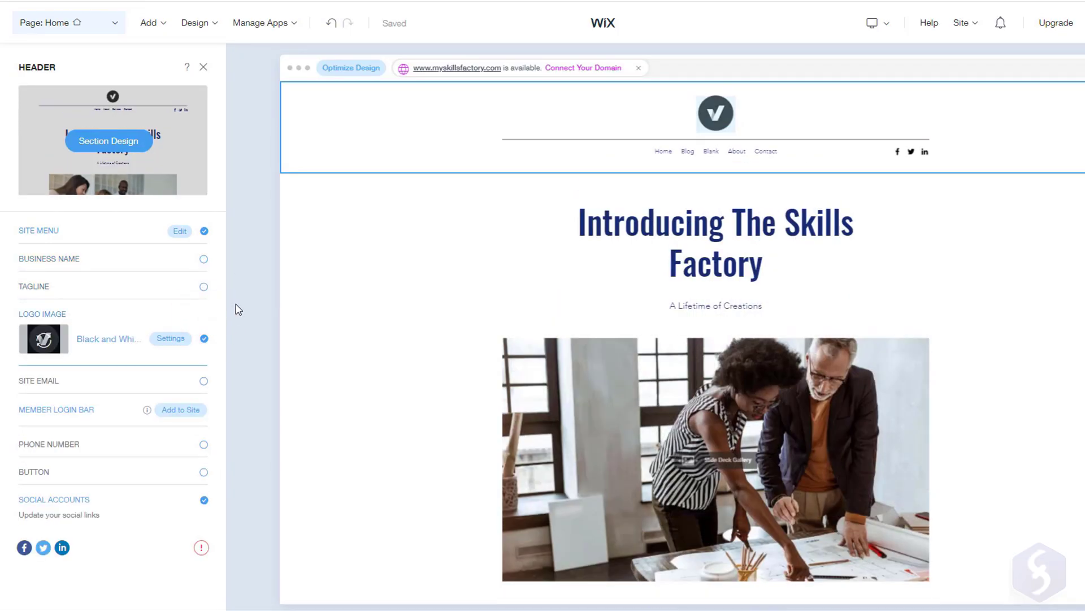
{"action": "left_click", "coordinate": [167, 343]}
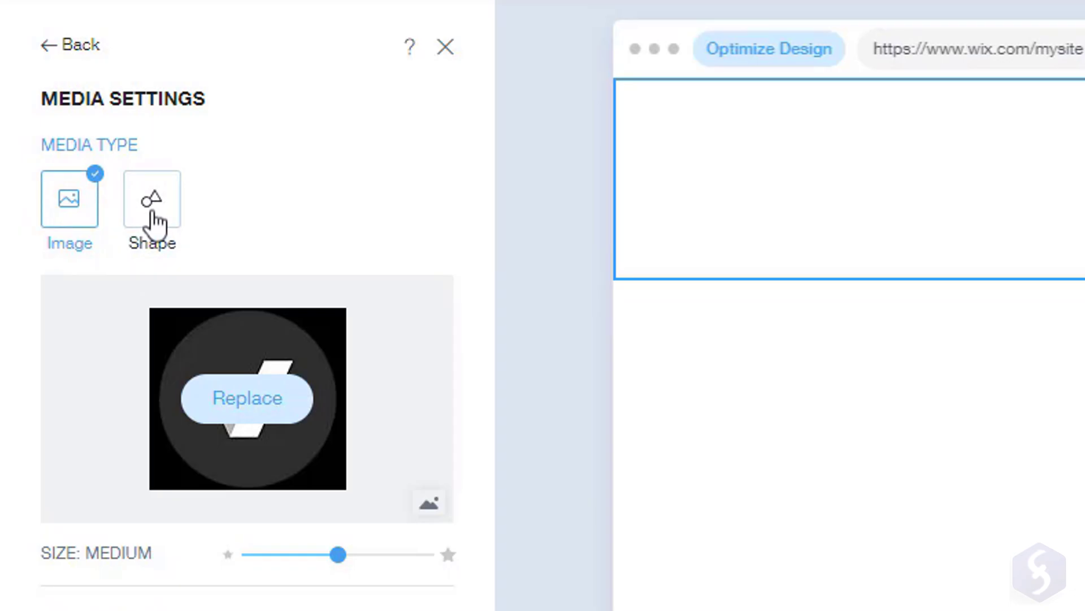
{"action": "left_click", "coordinate": [152, 221]}
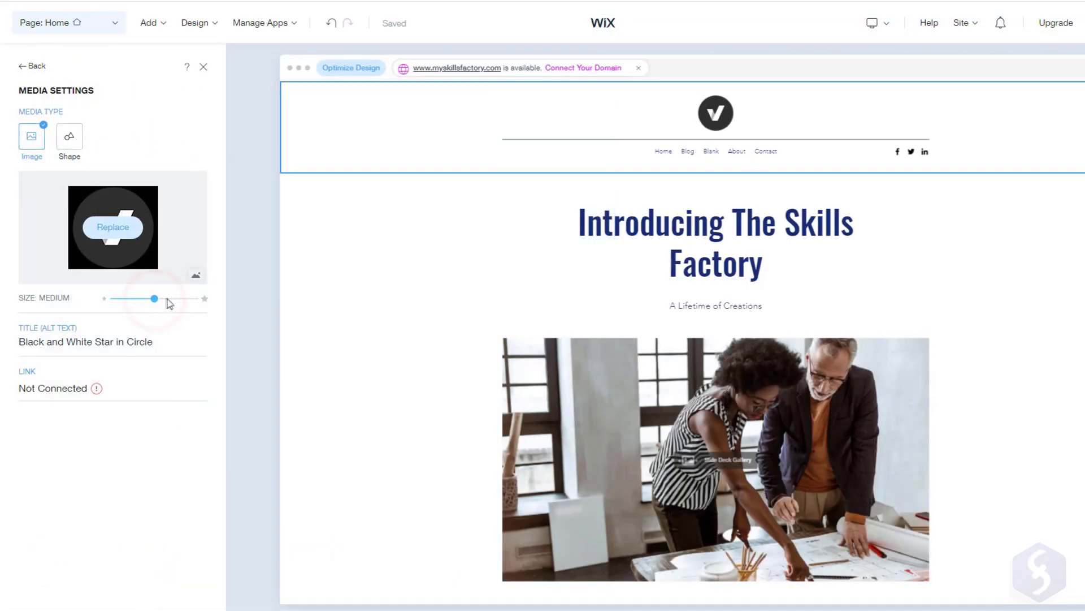
{"action": "left_click_drag", "start_coordinate": [169, 304], "coordinate": [154, 300]}
{"action": "left_click", "coordinate": [52, 393]}
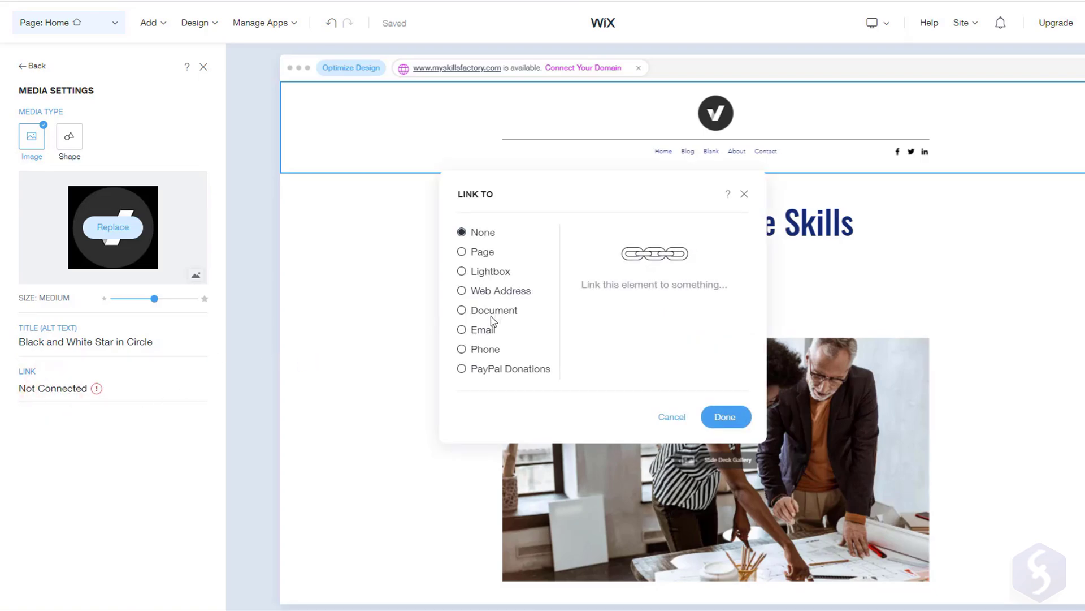
{"action": "left_click", "coordinate": [462, 253]}
{"action": "left_click", "coordinate": [729, 416]}
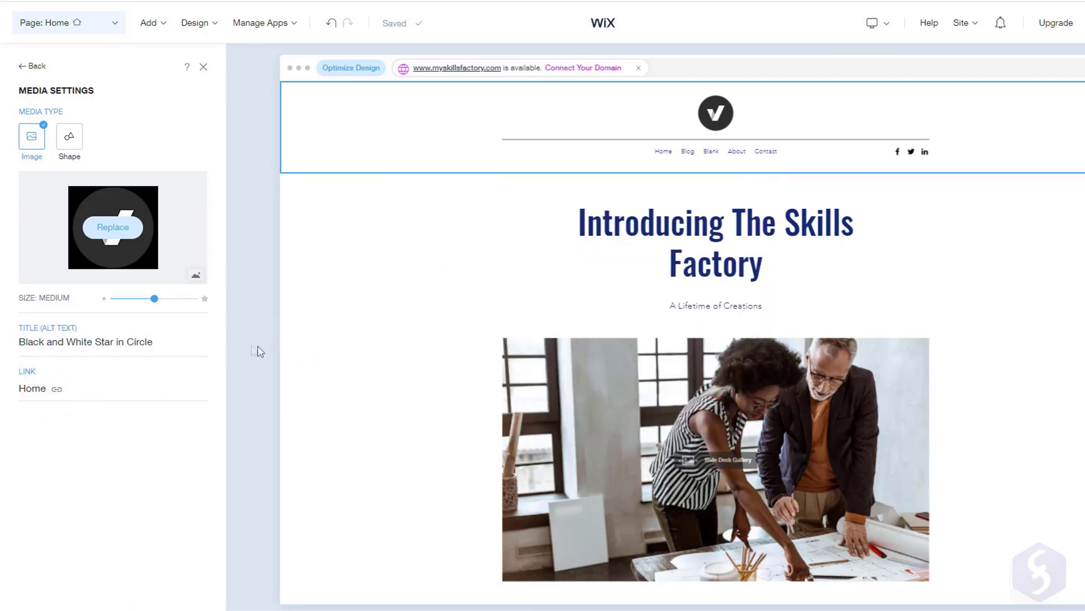
Upload Logo_SitoV2.png and favicon.png into the site files
{"action": "left_click", "coordinate": [112, 236]}
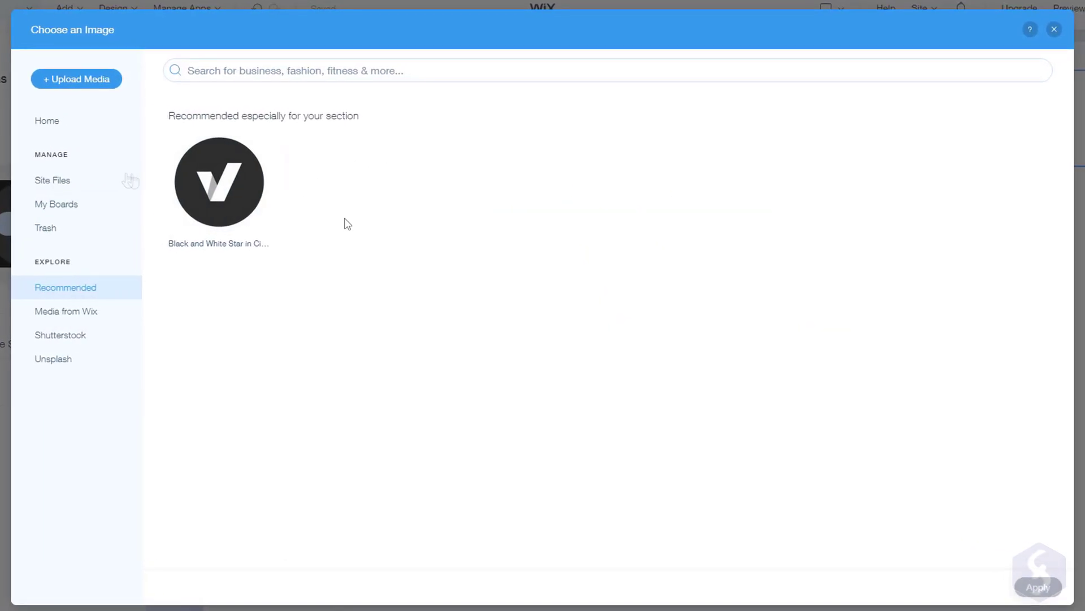
{"action": "left_click", "coordinate": [66, 181]}
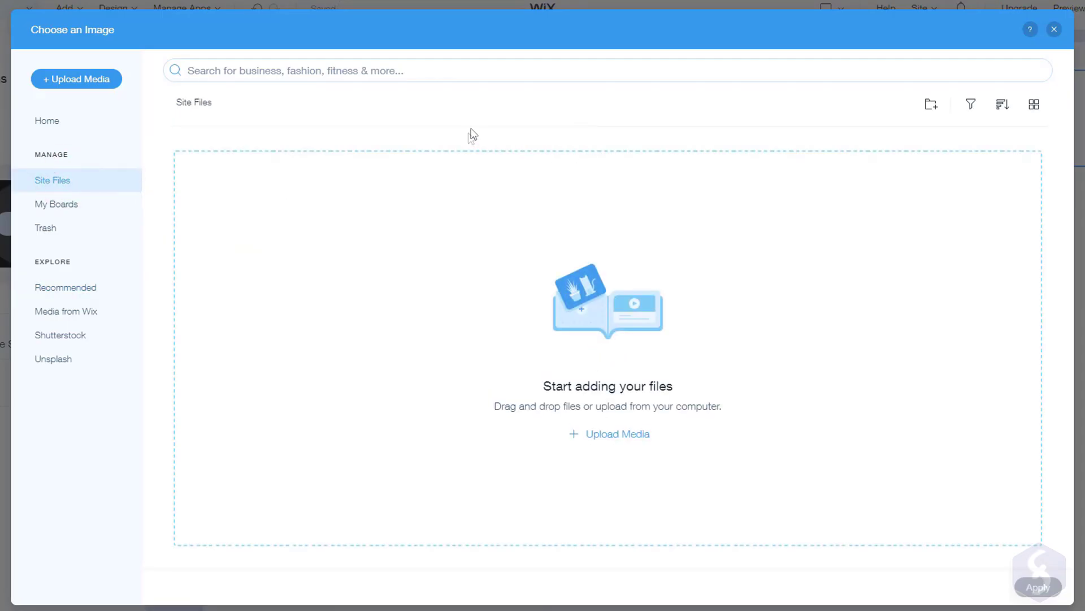
{"action": "left_click", "coordinate": [616, 435]}
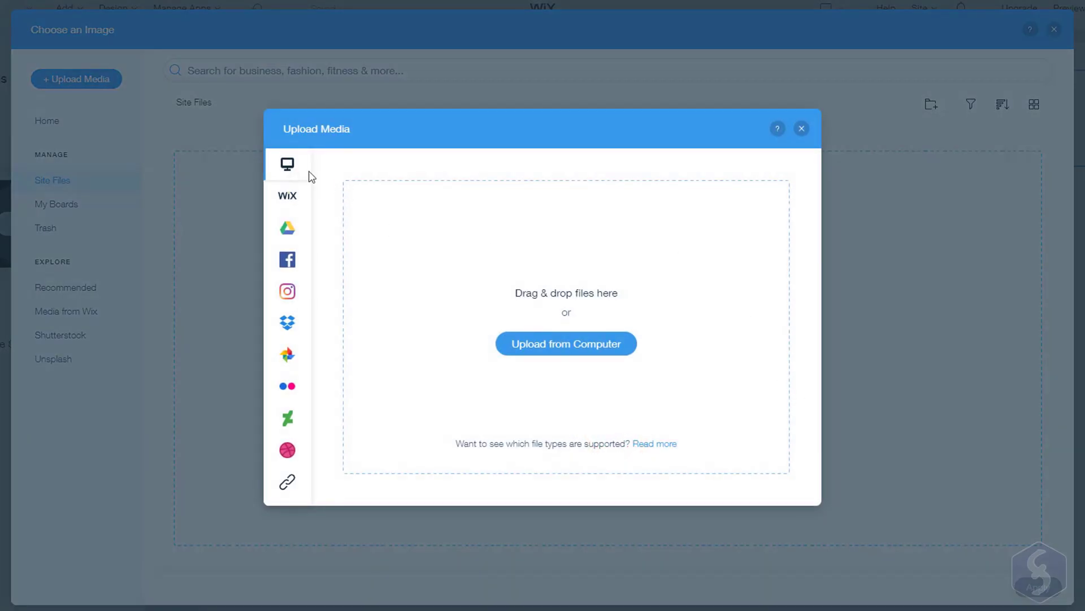
{"action": "left_click", "coordinate": [608, 344]}
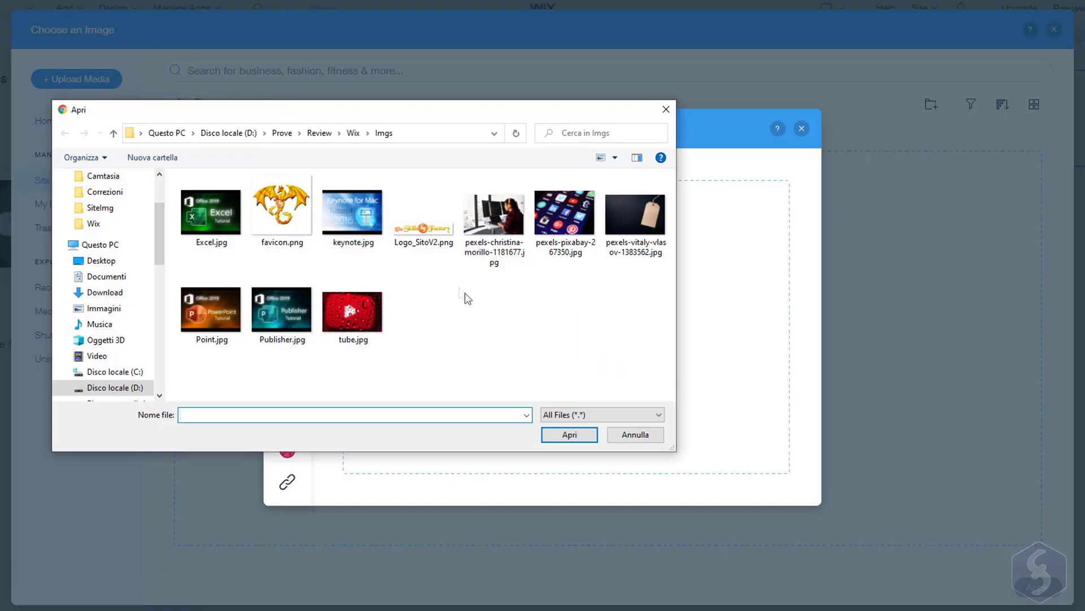
{"action": "left_click", "coordinate": [430, 243]}
{"action": "left_click", "coordinate": [294, 238], "text": "ctrl"}
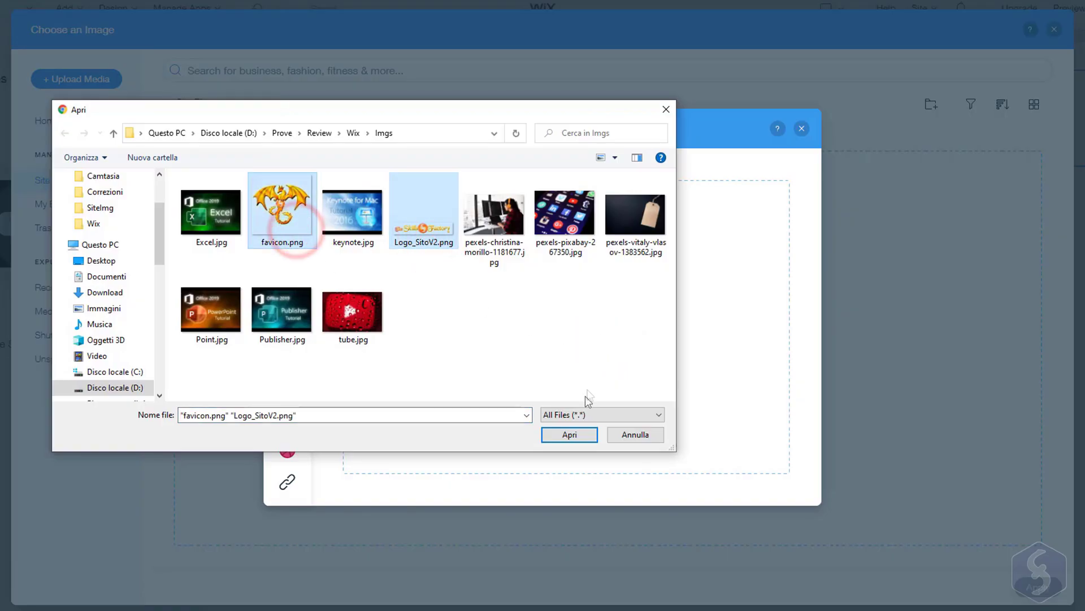
{"action": "left_click", "coordinate": [570, 435]}
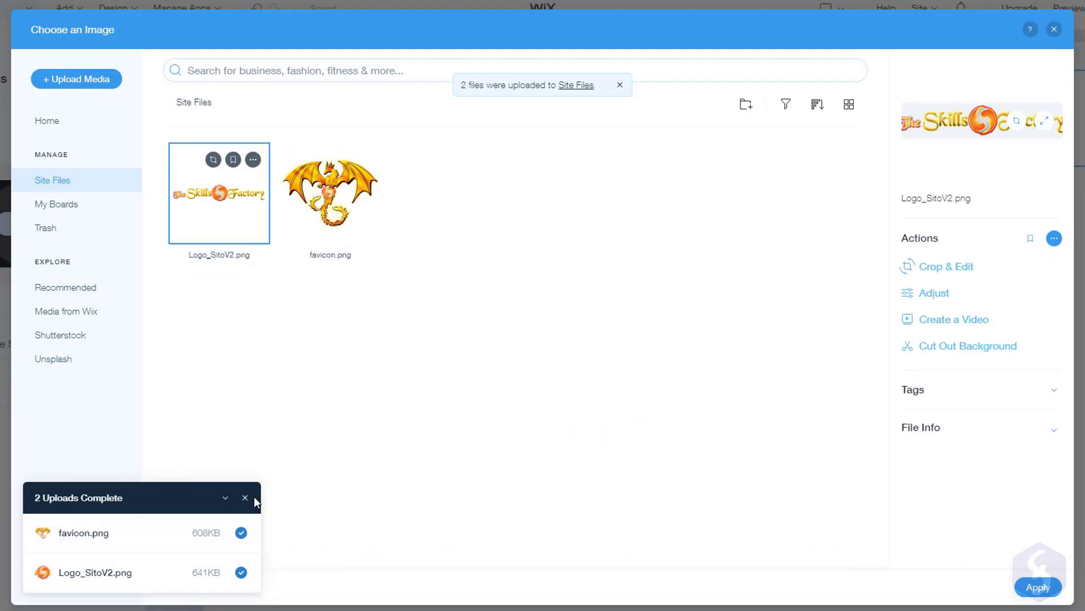
{"action": "left_click", "coordinate": [246, 498]}
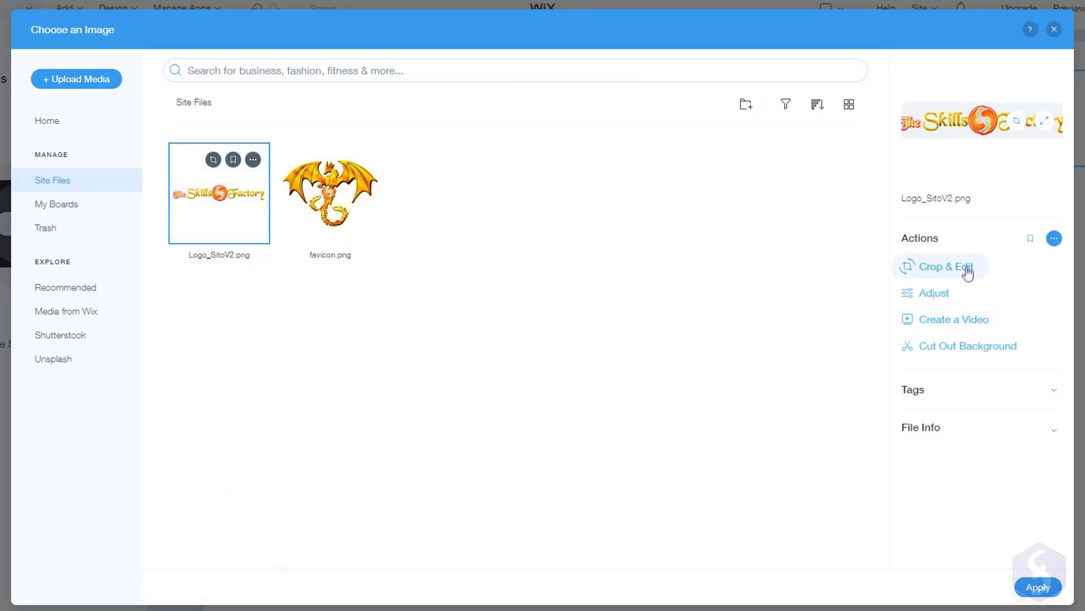
Inspect the logo's tags and file details (641KB, 2560x505px)
{"action": "left_click", "coordinate": [1060, 396]}
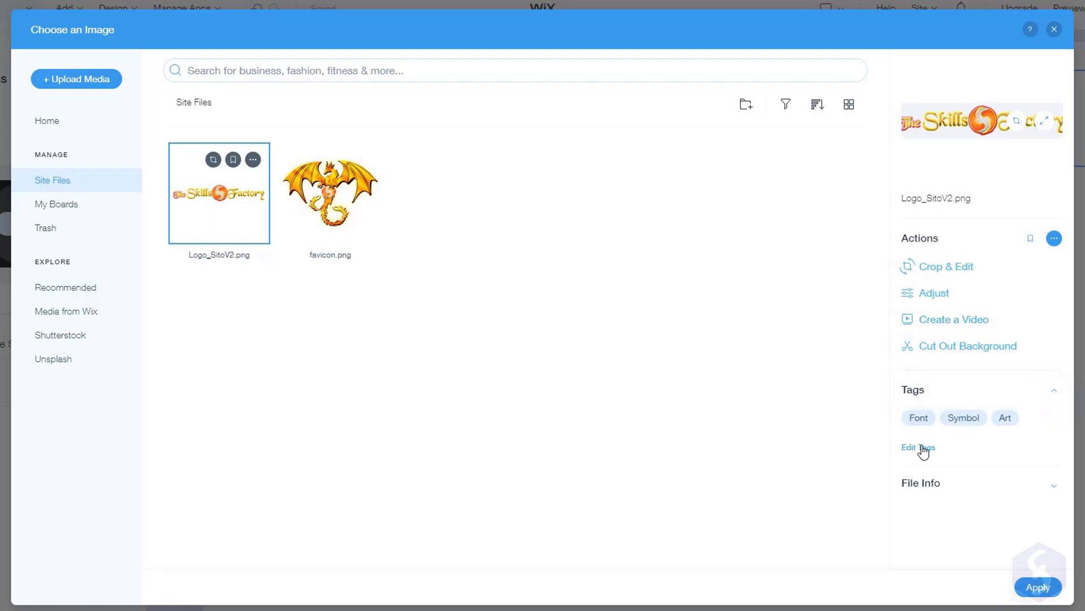
{"action": "left_click", "coordinate": [1054, 391]}
{"action": "left_click", "coordinate": [1047, 431]}
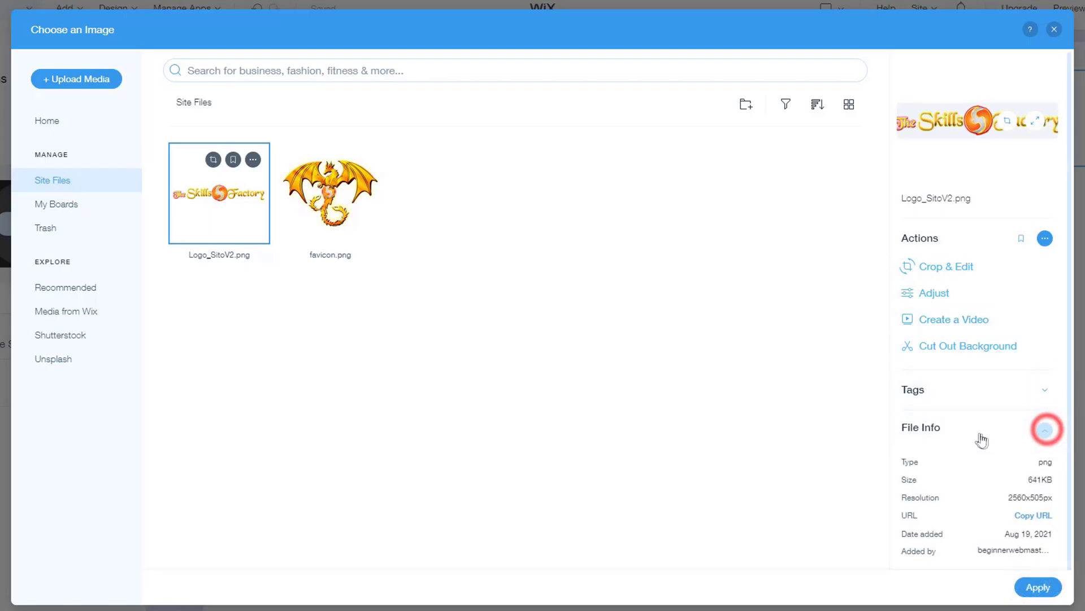
Place the uploaded logo in the header and apply a colour palette generated from it
{"action": "left_click", "coordinate": [1033, 588]}
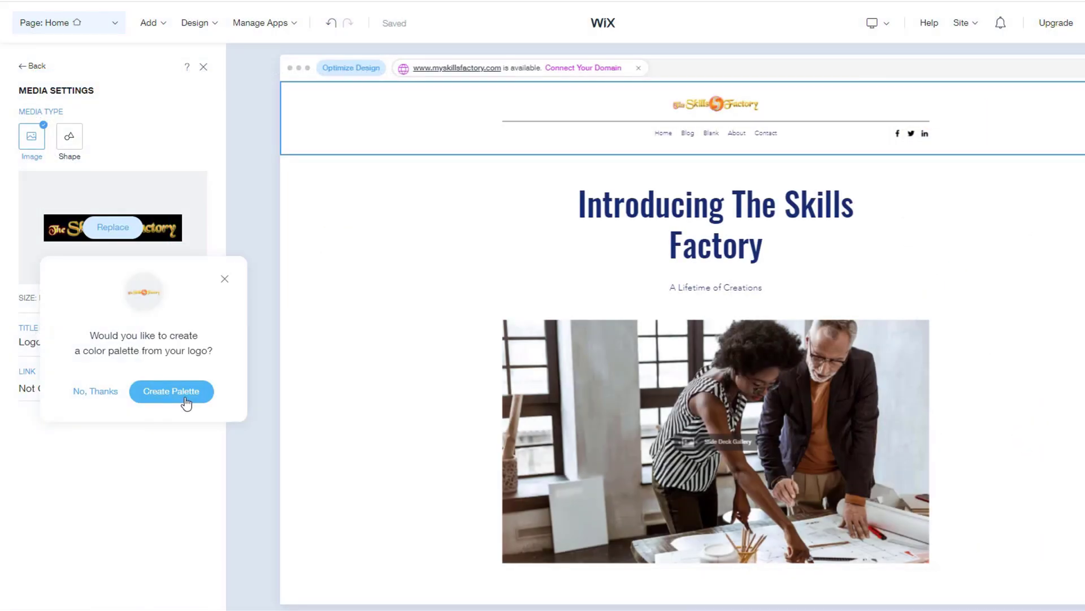
{"action": "left_click", "coordinate": [185, 398]}
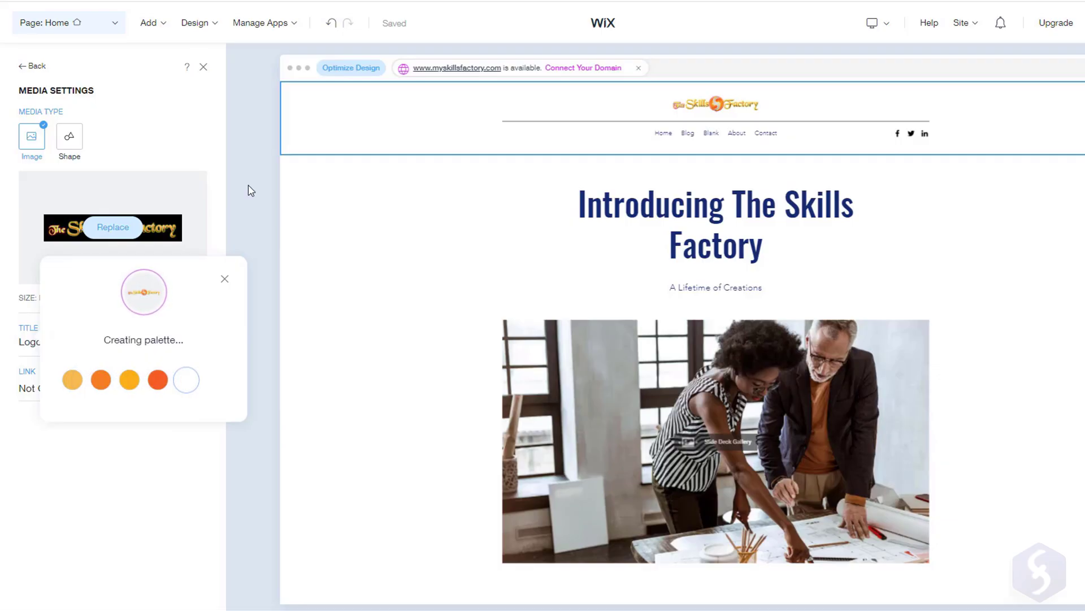
{"action": "left_click", "coordinate": [189, 391]}
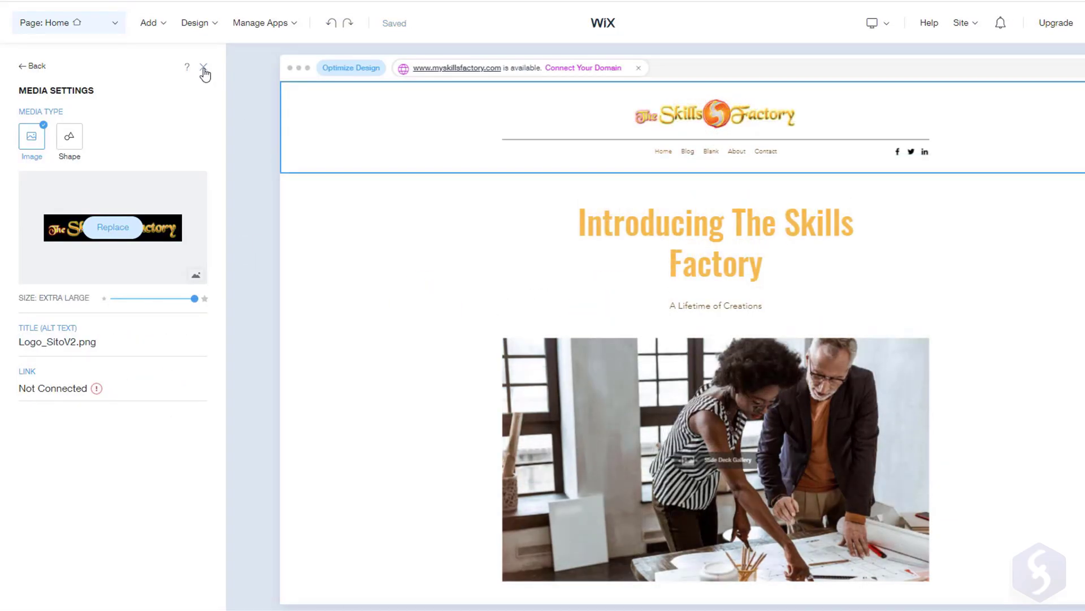
{"action": "left_click", "coordinate": [204, 68]}
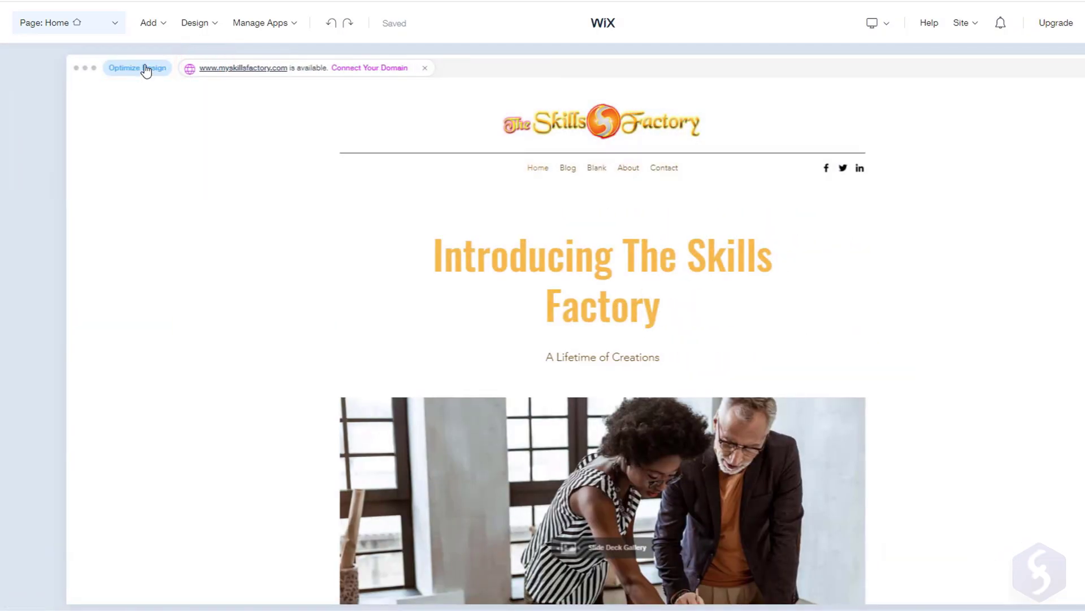
Apply the first optimized page layout and give the header a black background
{"action": "left_click", "coordinate": [146, 69]}
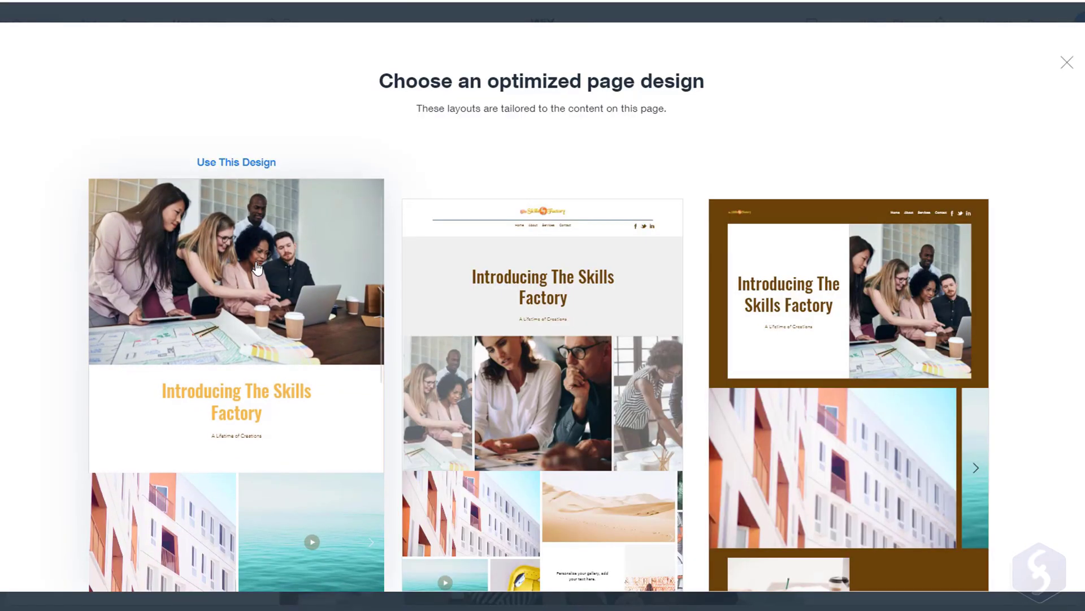
{"action": "left_click", "coordinate": [257, 266]}
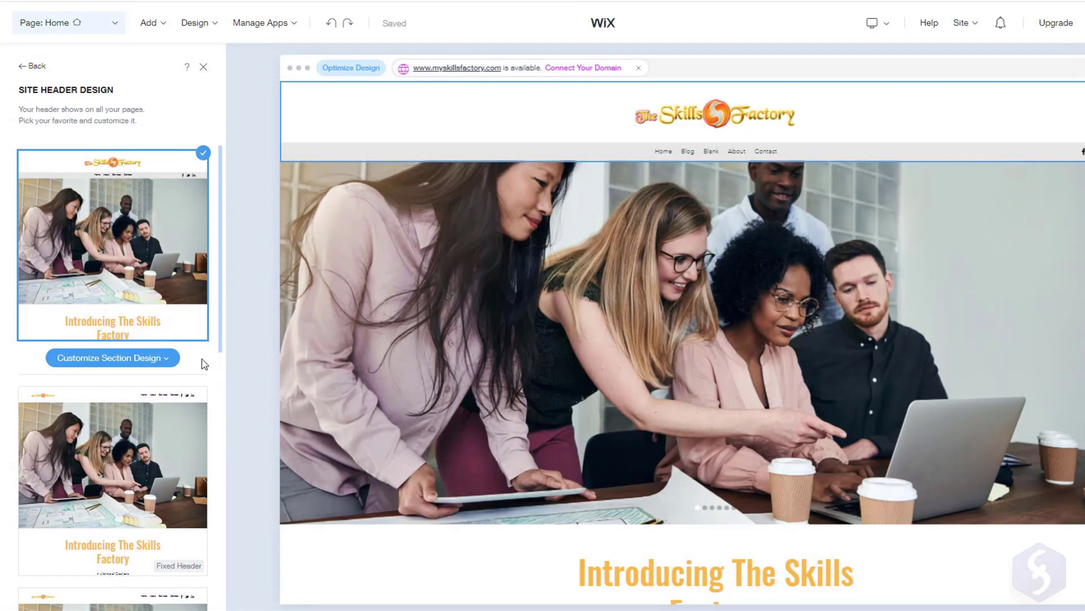
{"action": "left_click", "coordinate": [164, 357]}
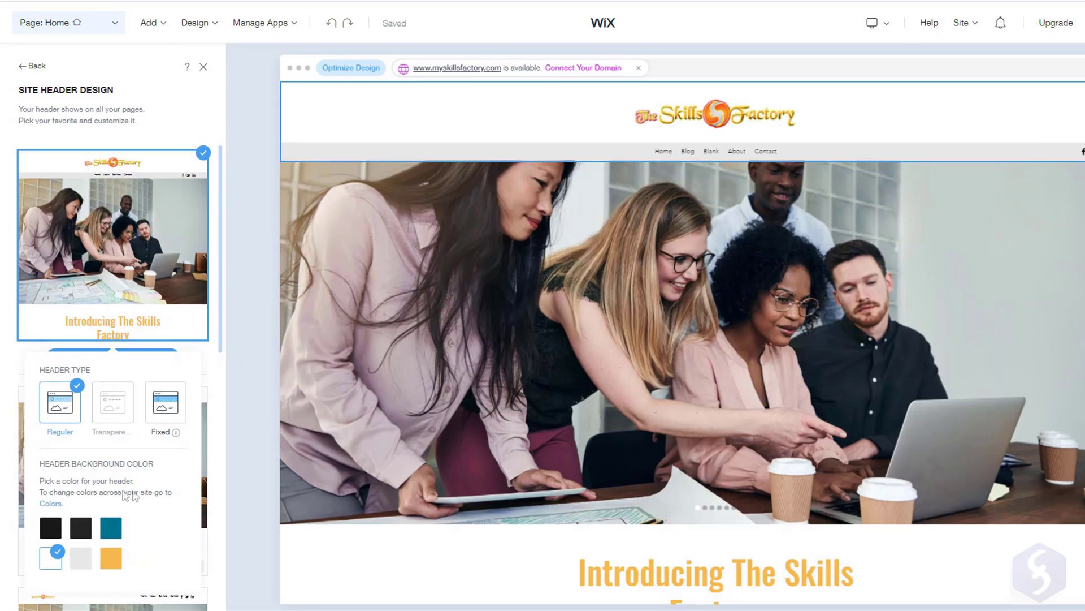
{"action": "left_click", "coordinate": [52, 529]}
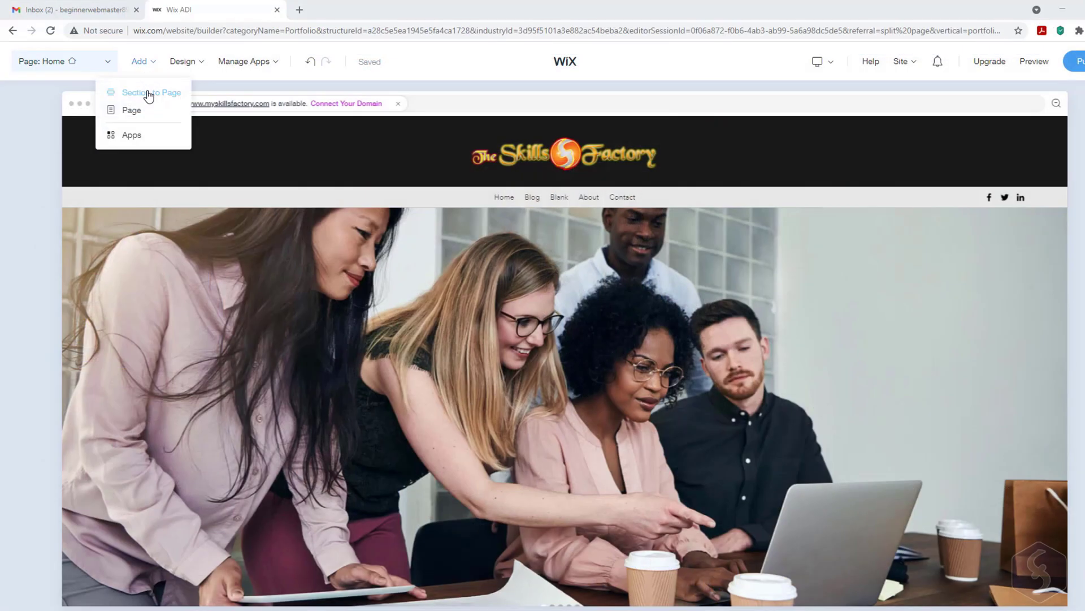
Add a Services section design from the Services category beneath the header
{"action": "left_click", "coordinate": [149, 93]}
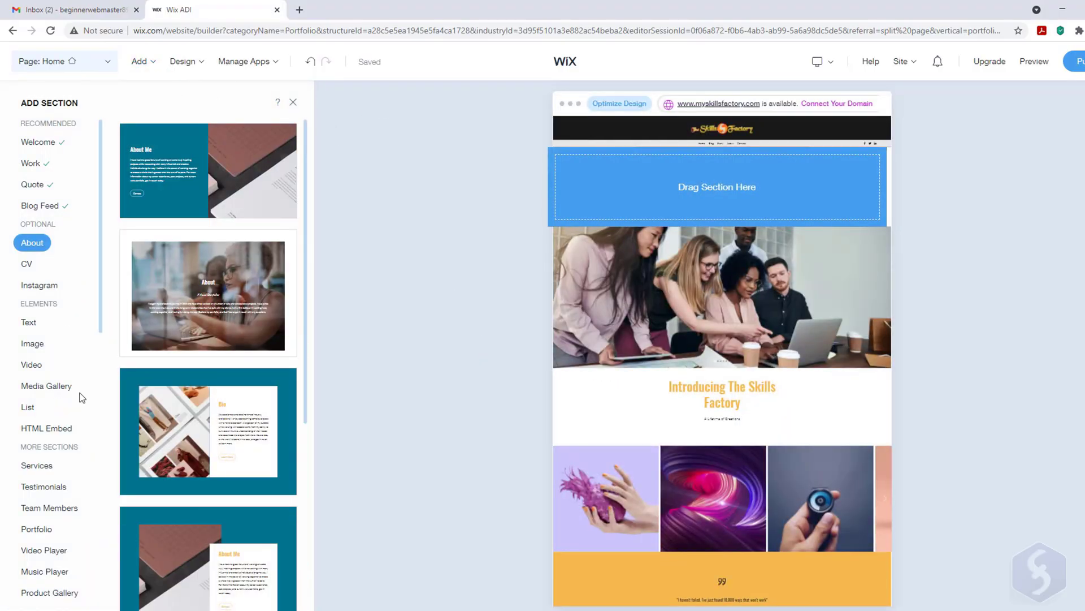
{"action": "left_click", "coordinate": [37, 466]}
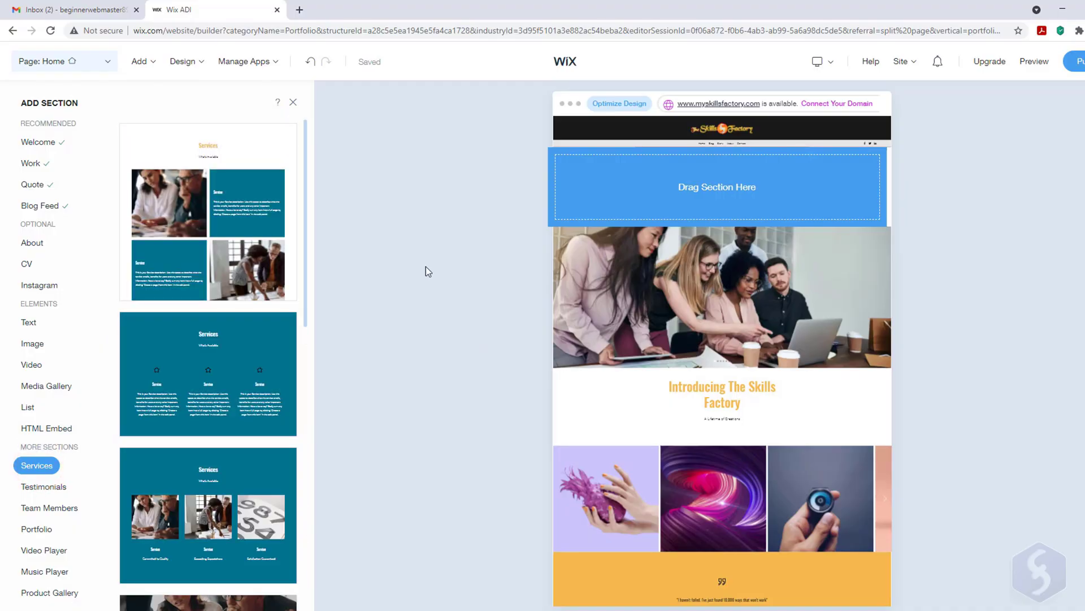
{"action": "scroll", "coordinate": [238, 277], "scroll_direction": "down", "scroll_amount": 3}
{"action": "left_click", "coordinate": [236, 277]}
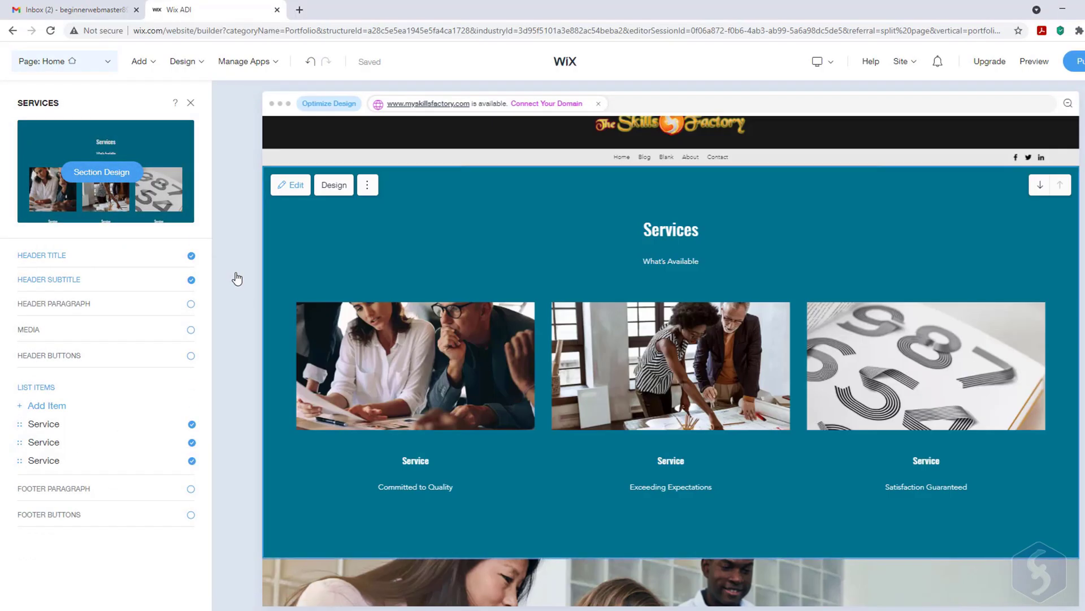
Title the section 'OUR SERVICES' and hide its subtitle and intro paragraph
{"action": "left_click", "coordinate": [212, 250]}
{"action": "type", "text": "OUR "}
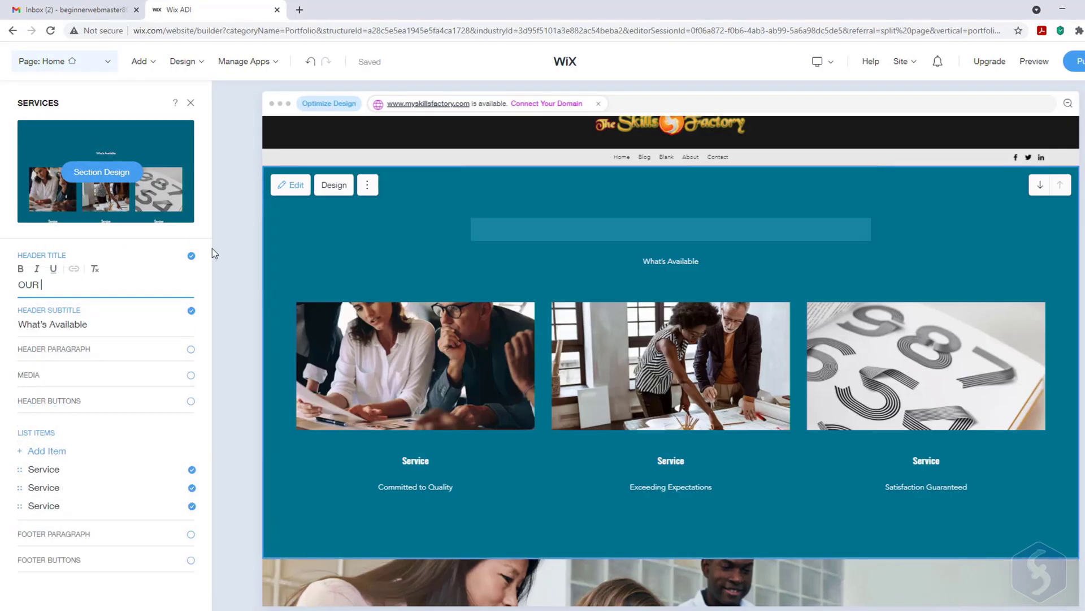
{"action": "type", "text": "SERVICES"}
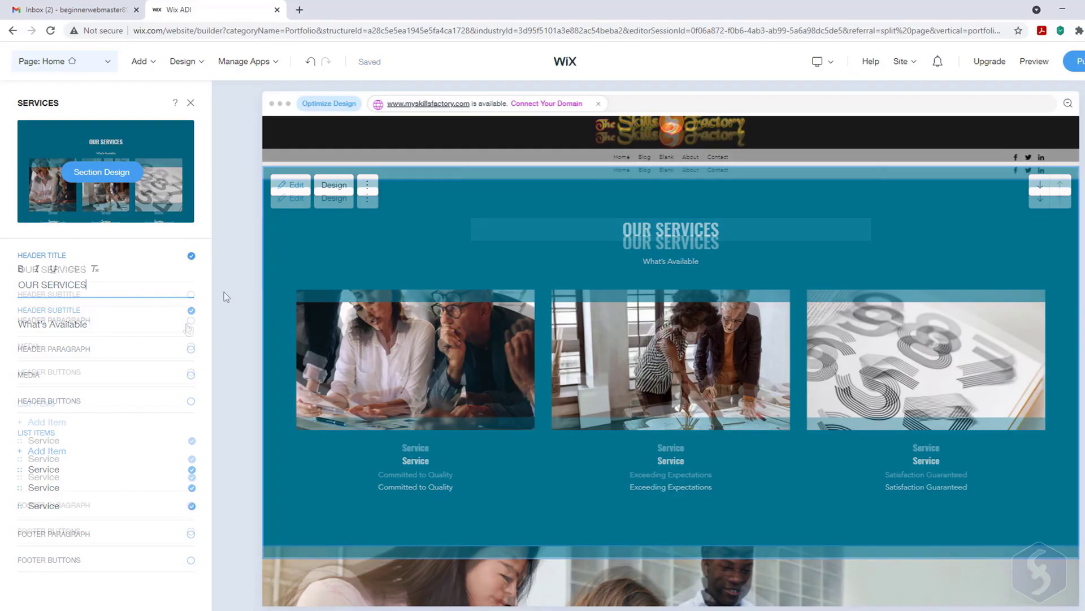
{"action": "left_click", "coordinate": [192, 321]}
{"action": "left_click", "coordinate": [191, 321]}
Give the first service card a new image and add a button to it
{"action": "left_click", "coordinate": [171, 440]}
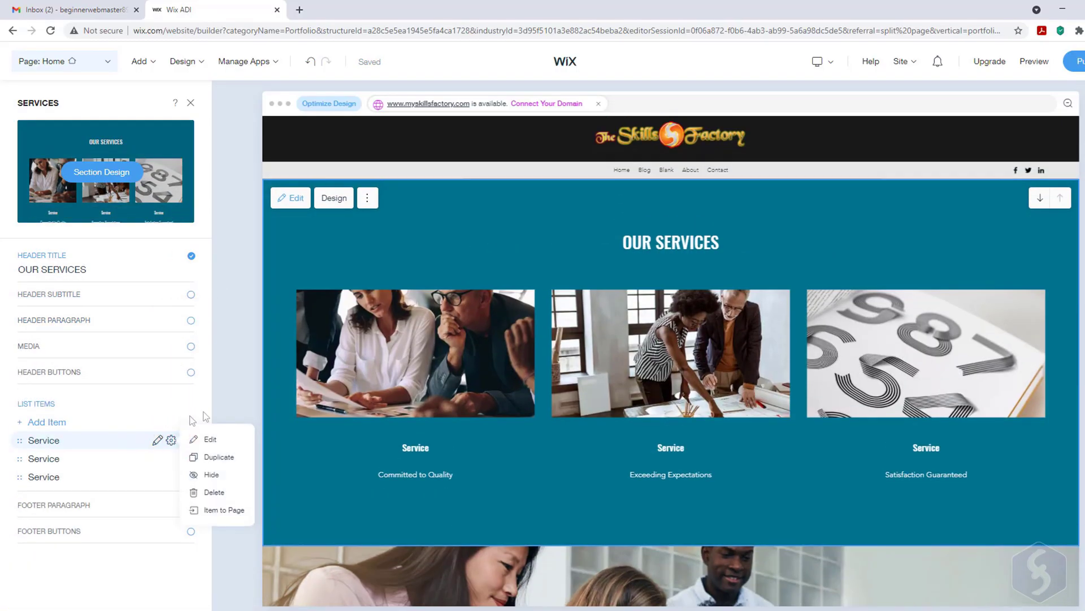
{"action": "left_click", "coordinate": [213, 440]}
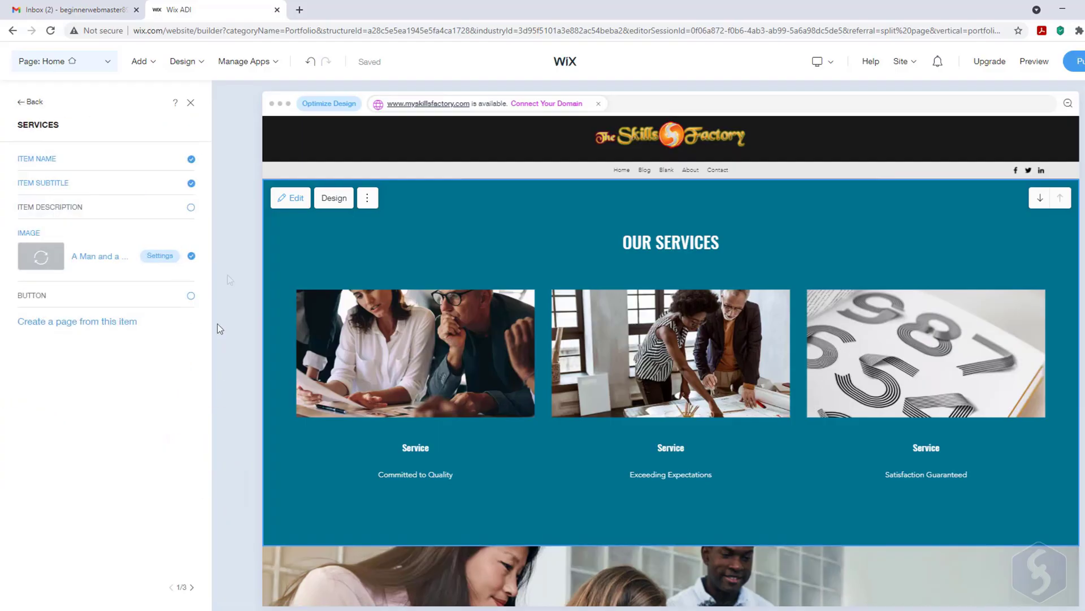
{"action": "left_click", "coordinate": [153, 287]}
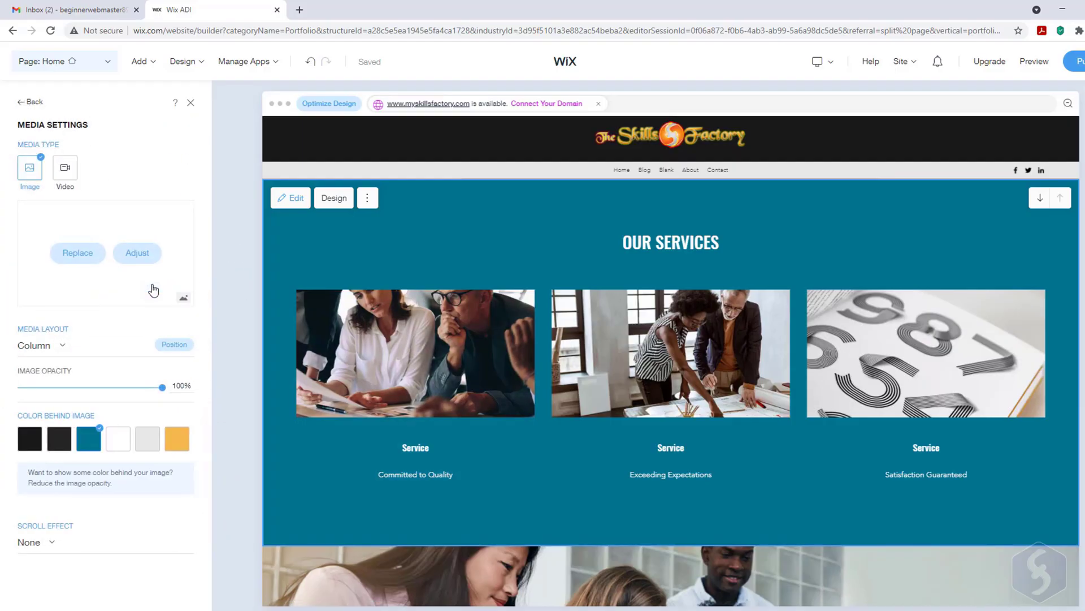
{"action": "left_click", "coordinate": [77, 253]}
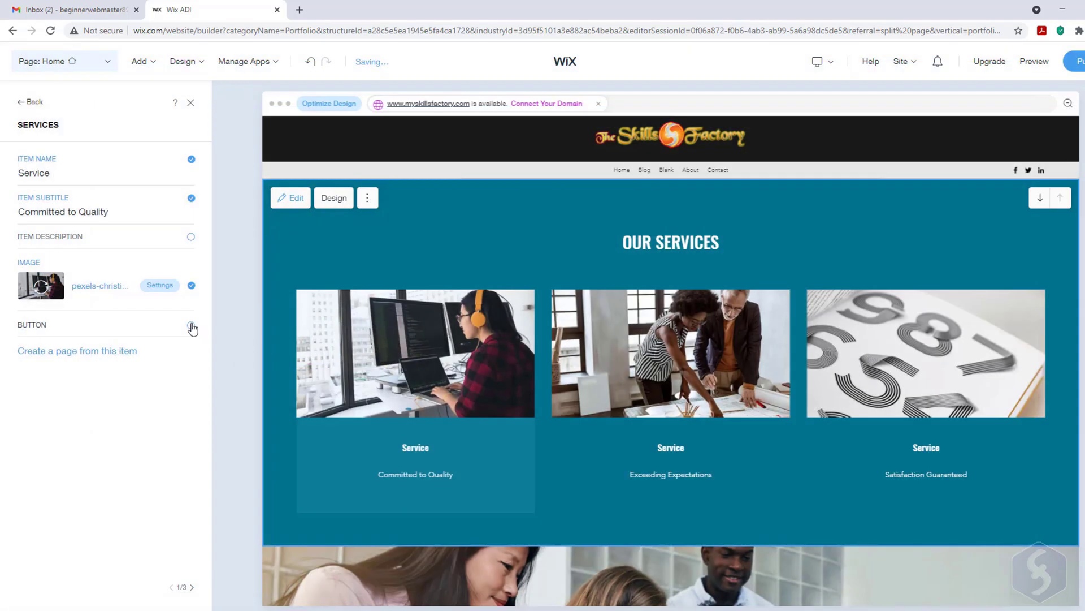
{"action": "left_click", "coordinate": [191, 324]}
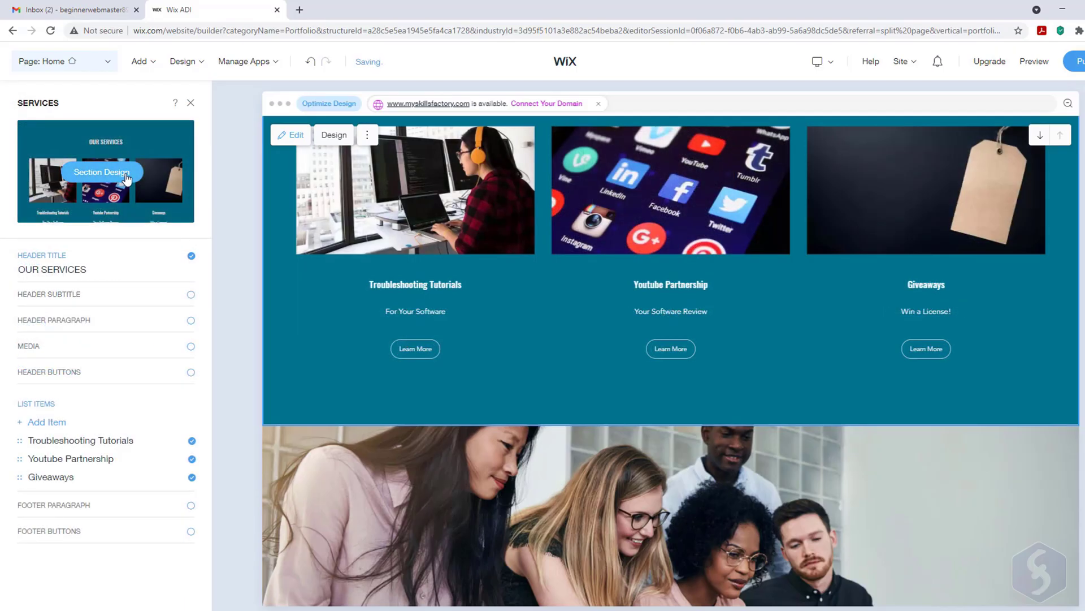
Apply a dark colour scheme to the Services section
{"action": "left_click", "coordinate": [127, 180]}
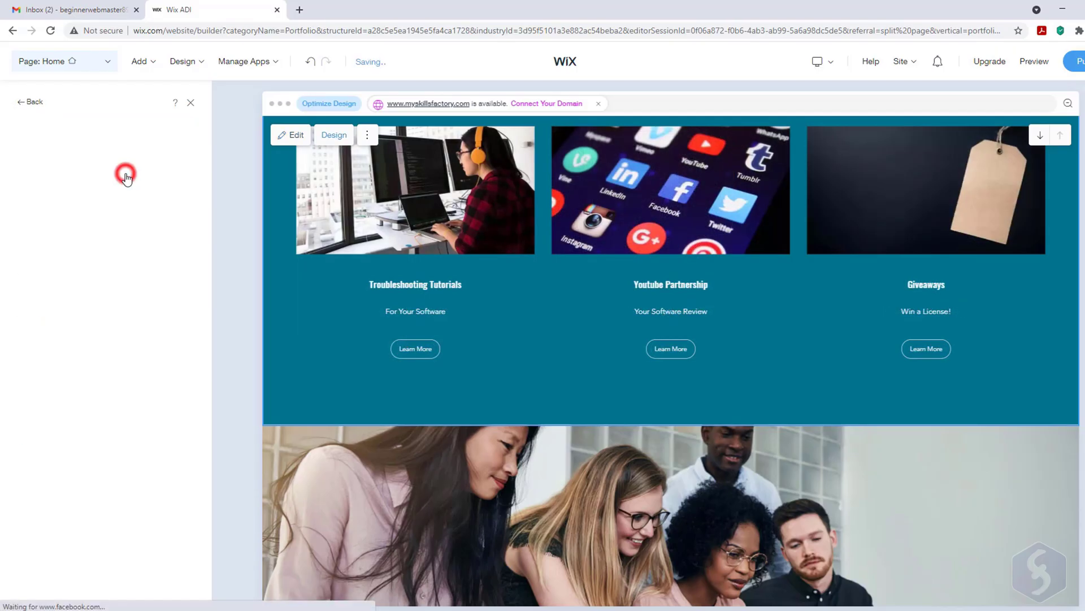
{"action": "left_click", "coordinate": [161, 340]}
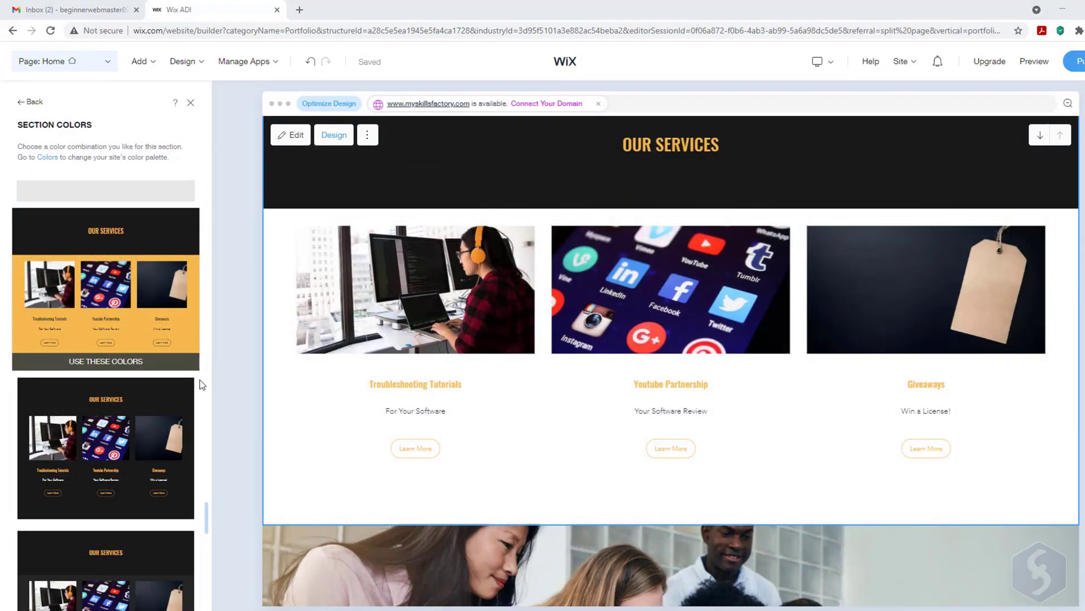
{"action": "left_click", "coordinate": [134, 402]}
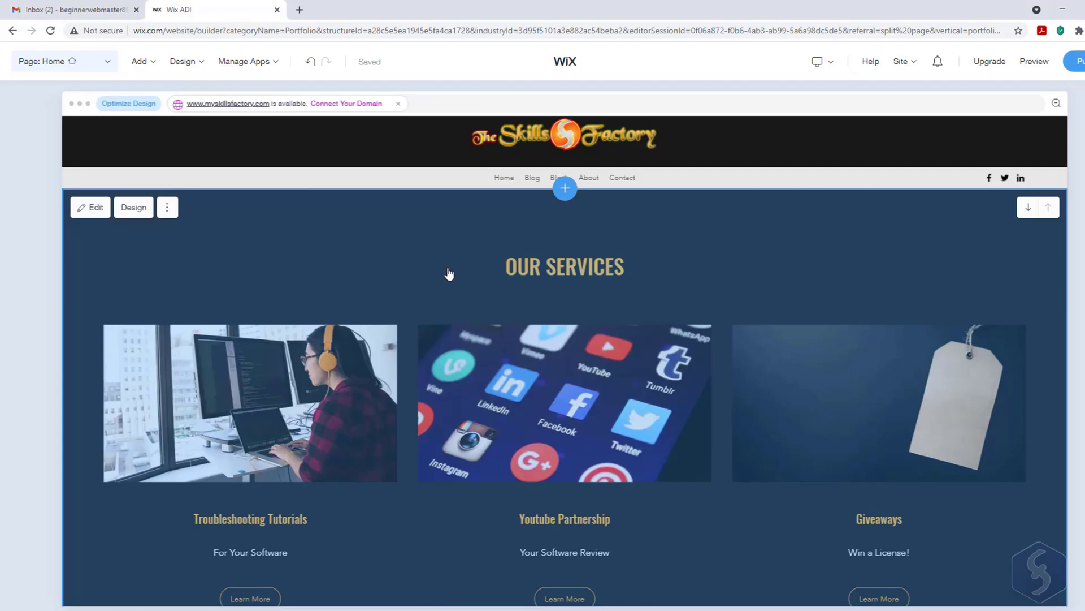
Delete the team-photo slideshow section
{"action": "scroll", "coordinate": [450, 275], "scroll_direction": "down", "scroll_amount": 10}
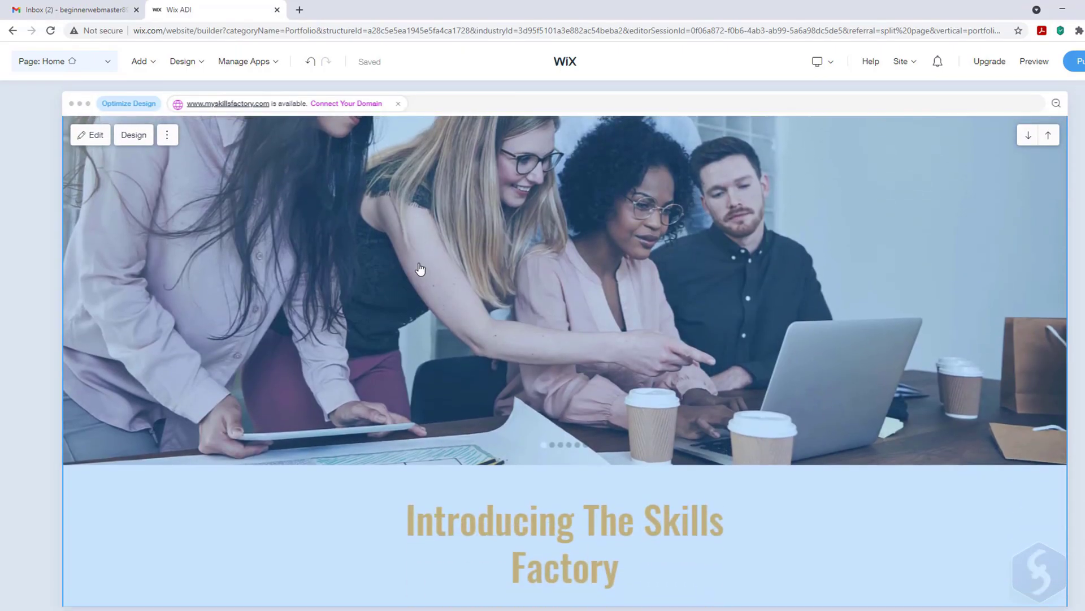
{"action": "scroll", "coordinate": [420, 270], "scroll_direction": "up", "scroll_amount": 2}
{"action": "left_click", "coordinate": [168, 181]}
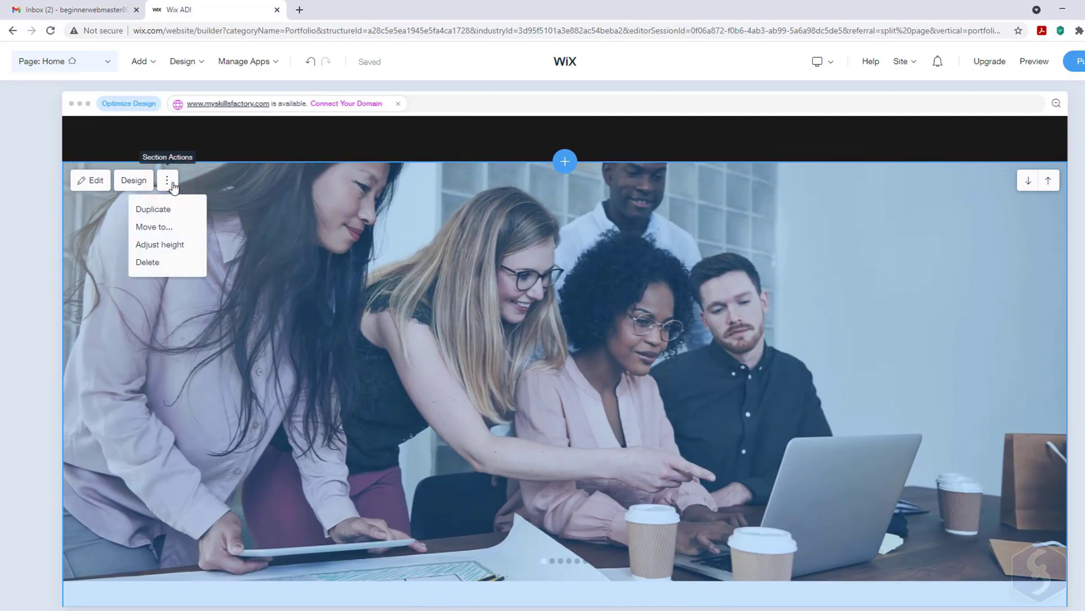
{"action": "left_click", "coordinate": [163, 263]}
{"action": "left_click", "coordinate": [564, 398]}
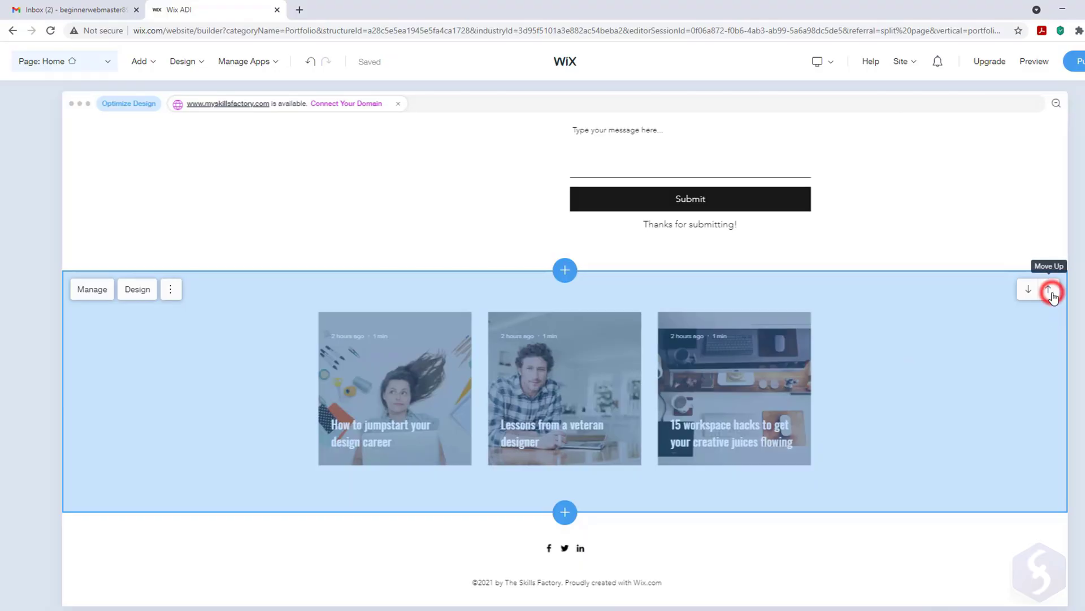
Move the blog posts section above the contact form and open the section library
{"action": "left_click", "coordinate": [1050, 291]}
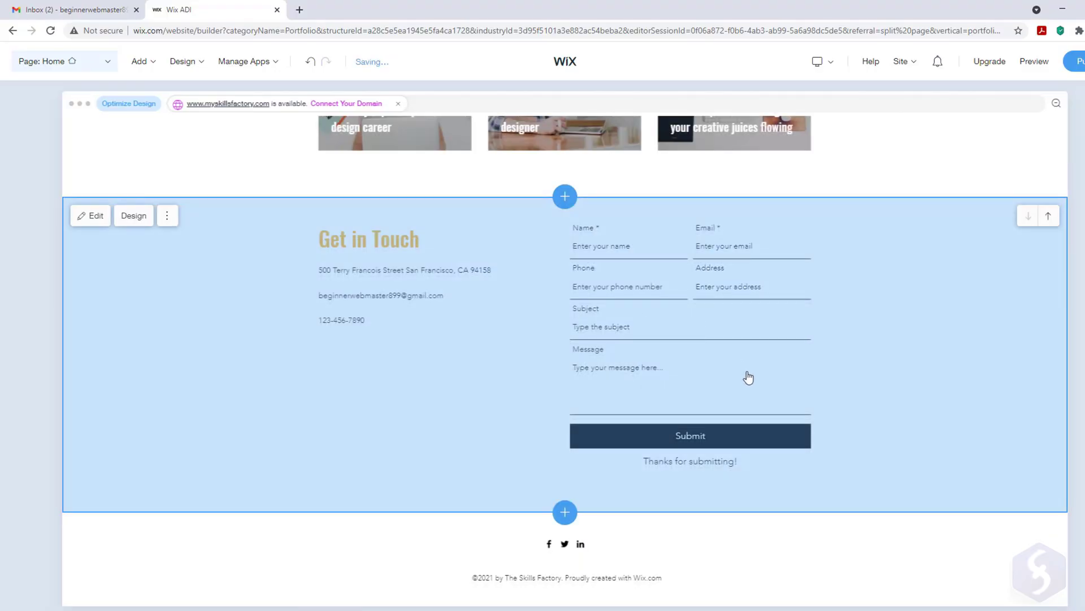
{"action": "scroll", "coordinate": [749, 377], "scroll_direction": "up", "scroll_amount": 15}
{"action": "left_click", "coordinate": [139, 61]}
{"action": "left_click", "coordinate": [147, 92]}
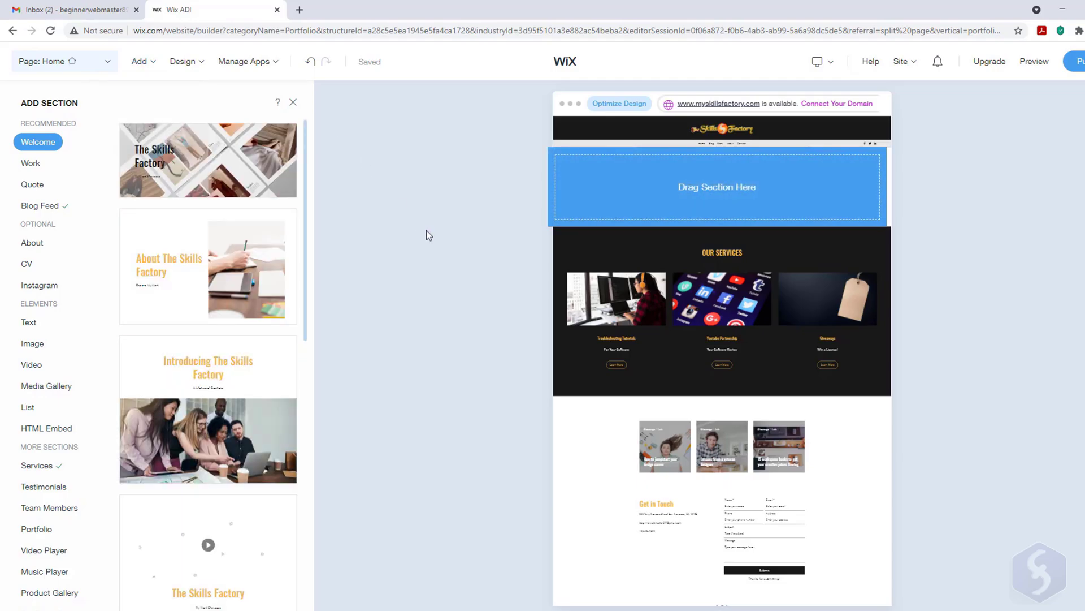
Add a Media Gallery section to the page
{"action": "left_click", "coordinate": [59, 388]}
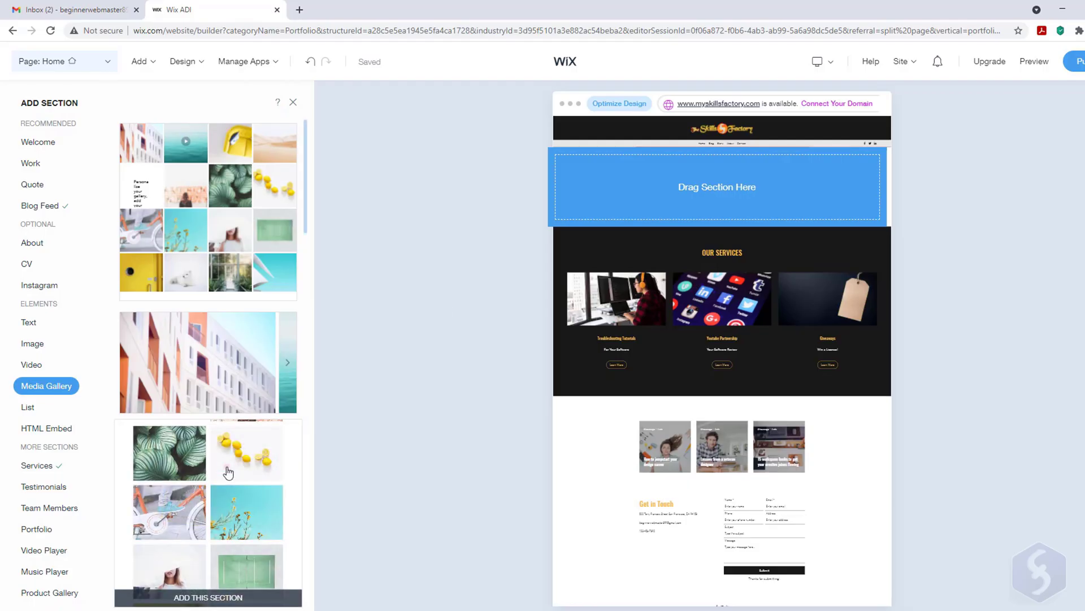
{"action": "scroll", "coordinate": [206, 559], "scroll_direction": "down", "scroll_amount": 1}
{"action": "left_click", "coordinate": [206, 593]}
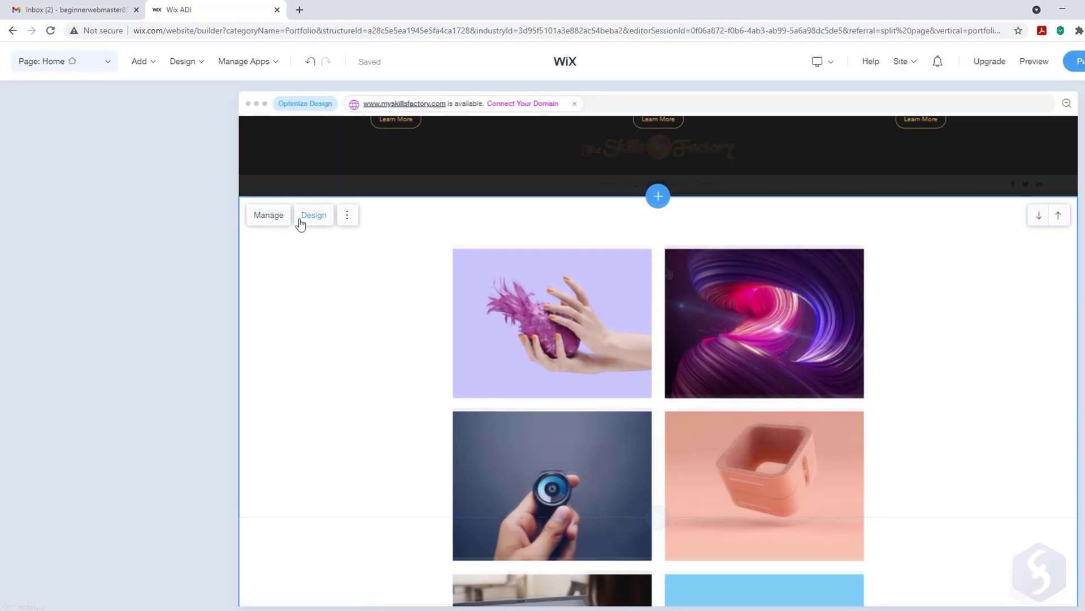
Add a YouTube video to the gallery with keynote.jpg as its cover
{"action": "left_click", "coordinate": [272, 218]}
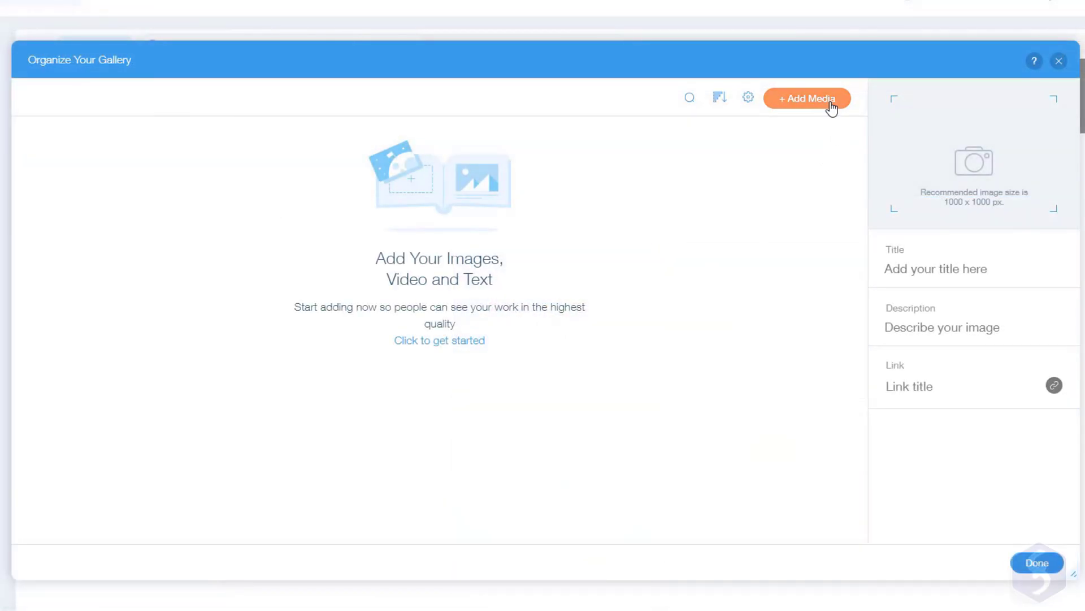
{"action": "left_click", "coordinate": [829, 100]}
{"action": "mouse_move", "coordinate": [827, 175]}
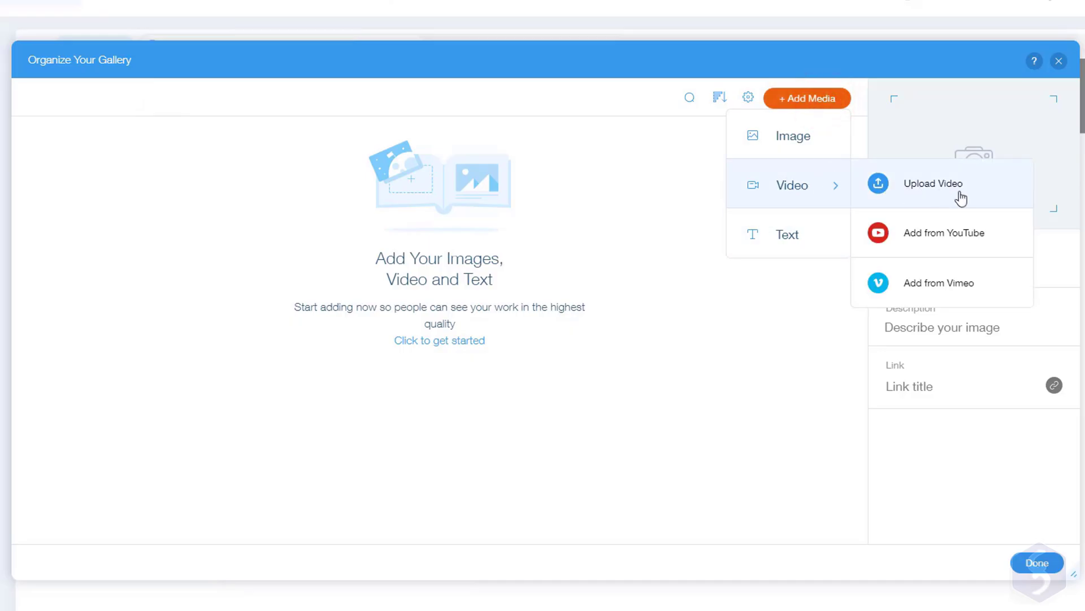
{"action": "left_click", "coordinate": [960, 234]}
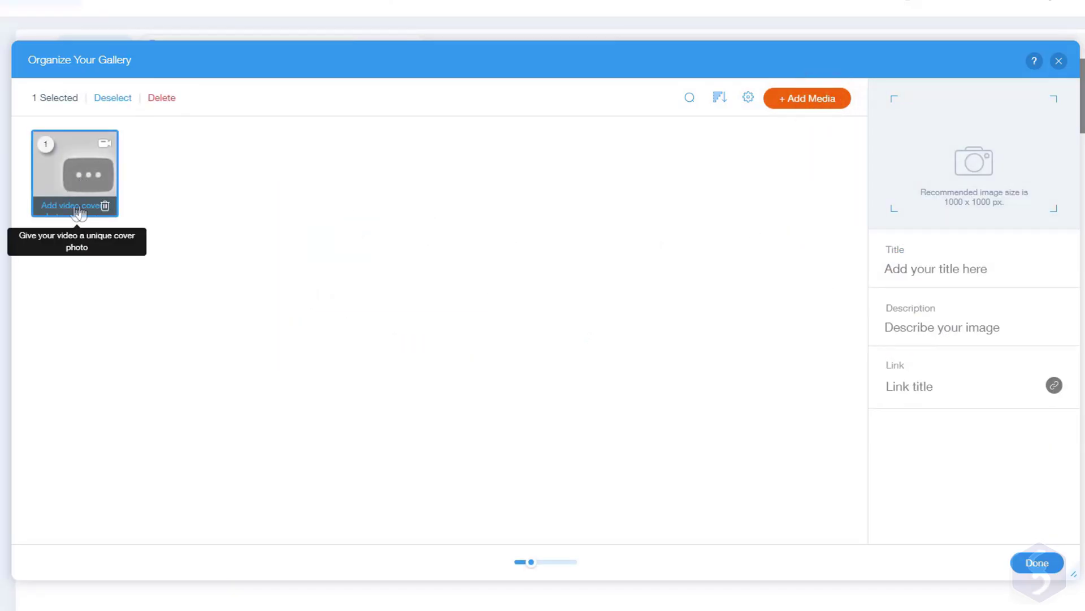
{"action": "left_click", "coordinate": [78, 208]}
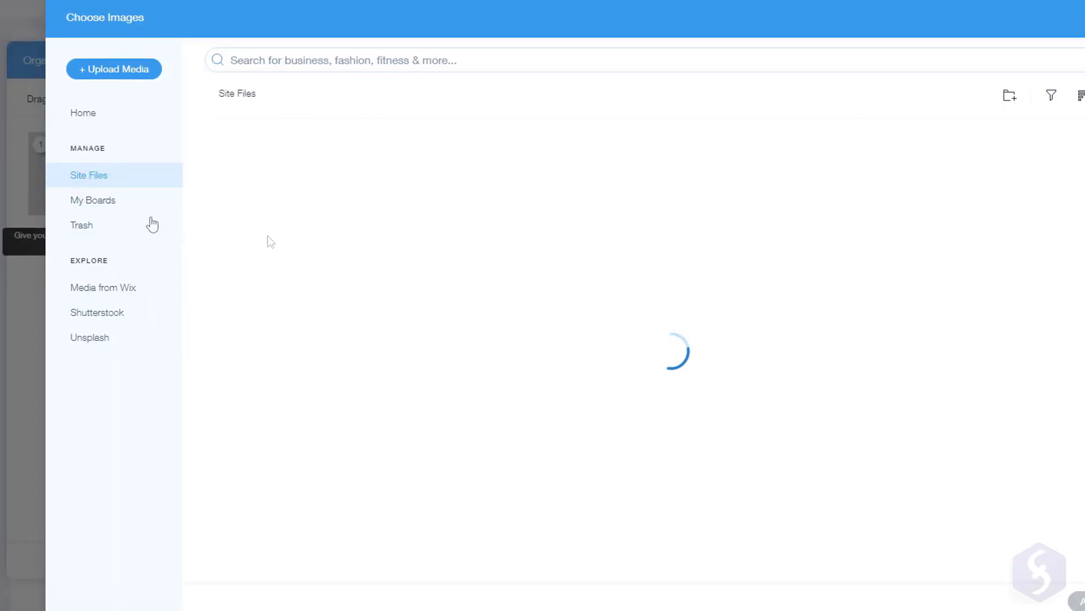
{"action": "double_click", "coordinate": [327, 252]}
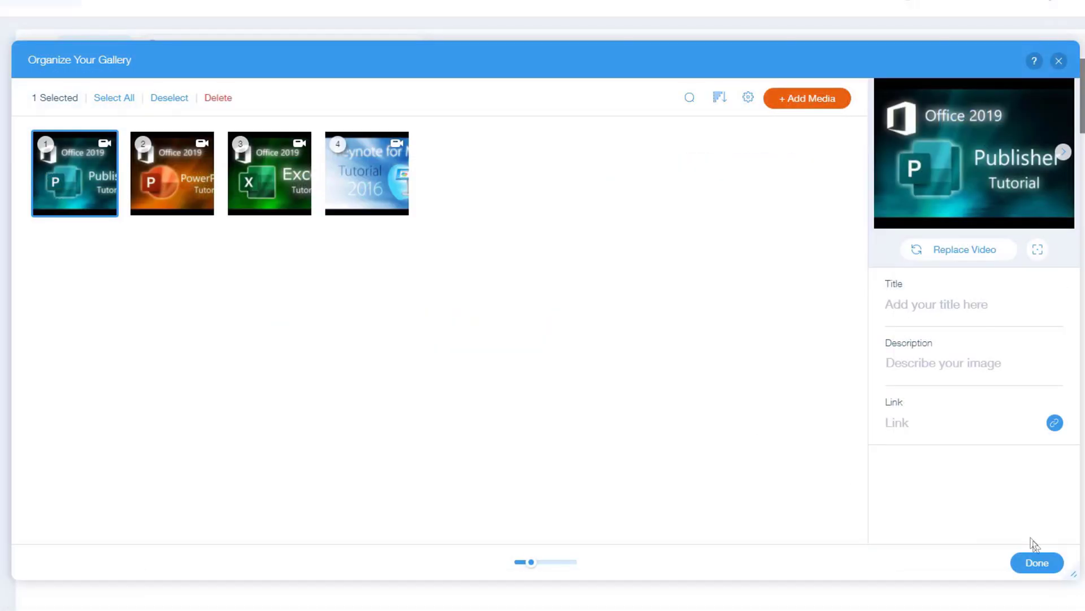
{"action": "left_click", "coordinate": [1038, 562]}
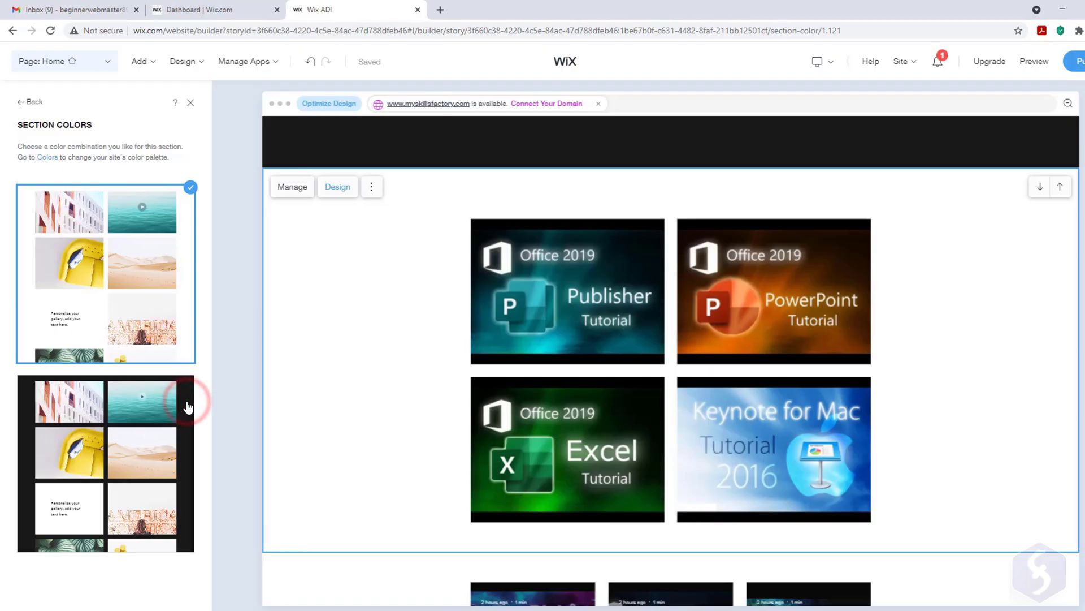
Give the gallery a dark background and place a text section above it
{"action": "left_click", "coordinate": [188, 407]}
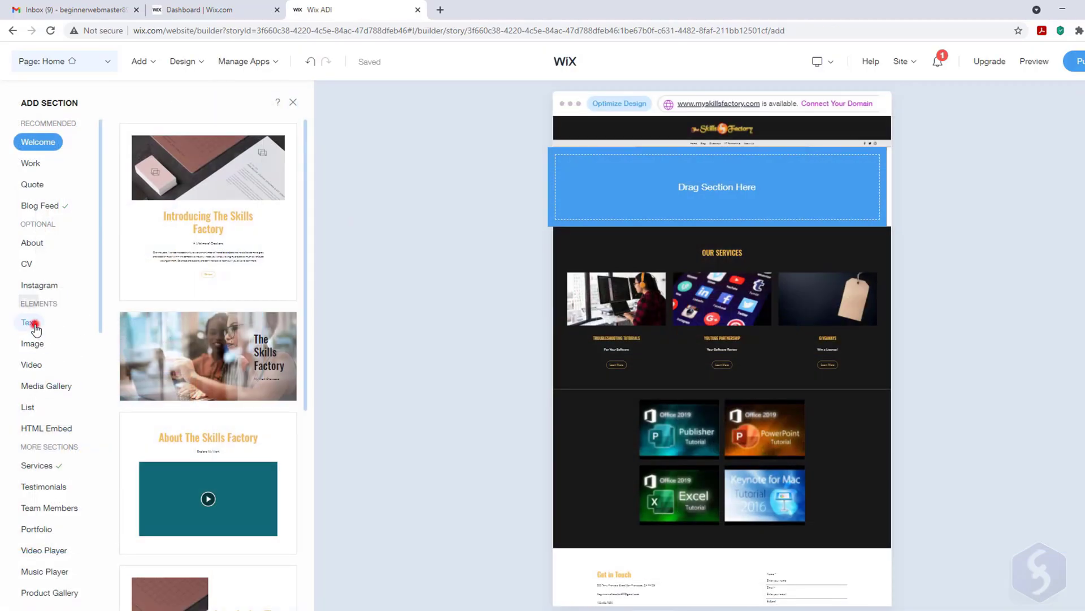
{"action": "left_click", "coordinate": [34, 325]}
{"action": "mouse_move", "coordinate": [210, 403]}
{"action": "left_click_drag", "start_coordinate": [211, 402], "coordinate": [724, 335]}
Title the new section 'LATEST VIDEOS' and give it a dark background
{"action": "left_click", "coordinate": [31, 216]}
{"action": "type", "text": "LATEST VI"}
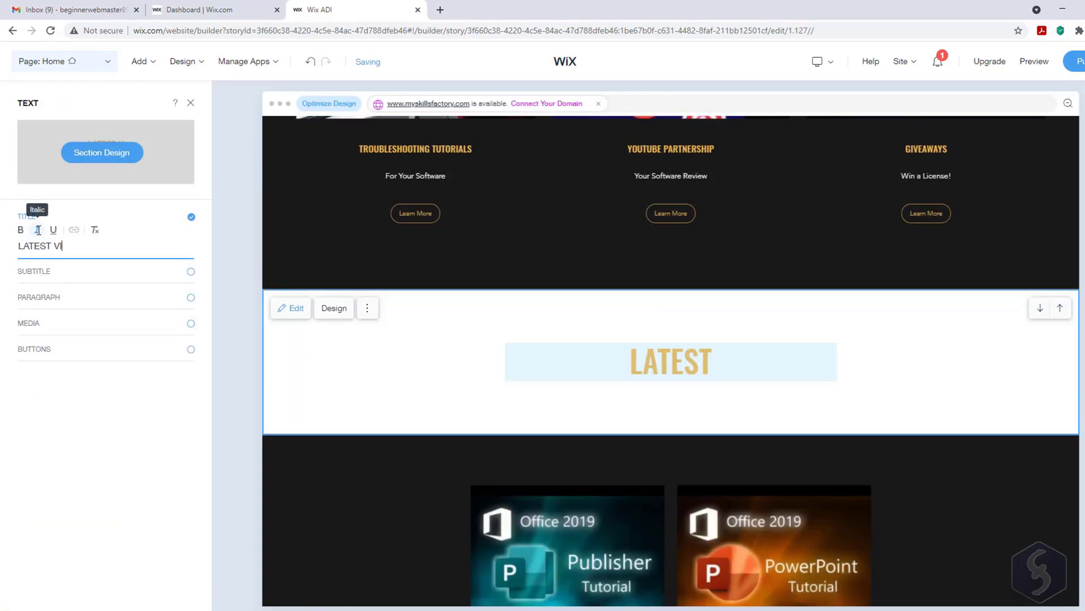
{"action": "type", "text": "DEOS"}
{"action": "left_click", "coordinate": [334, 308]}
{"action": "left_click", "coordinate": [169, 370]}
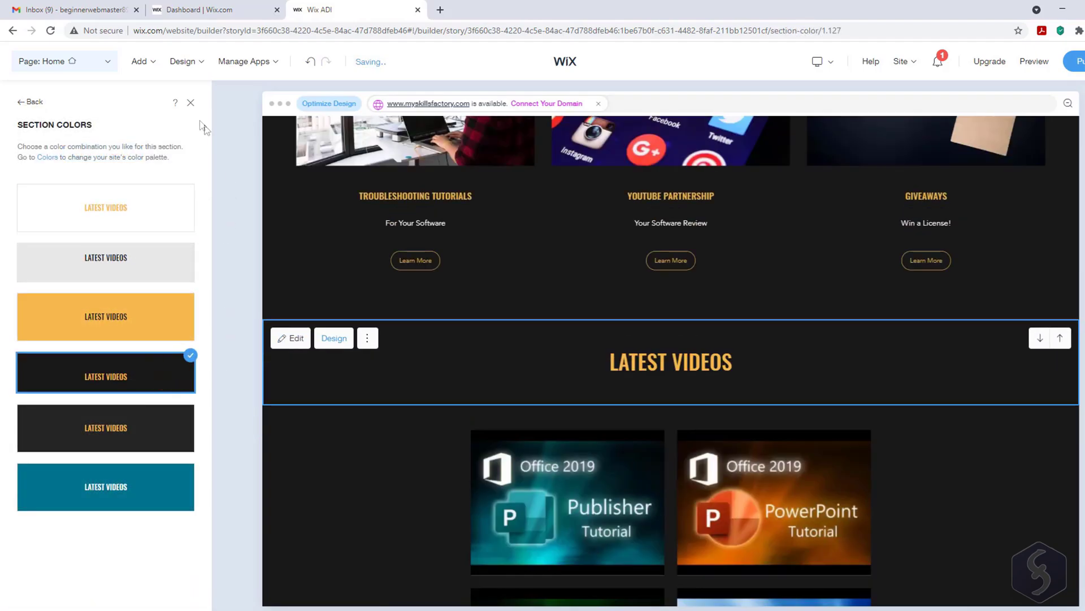
{"action": "left_click", "coordinate": [192, 106]}
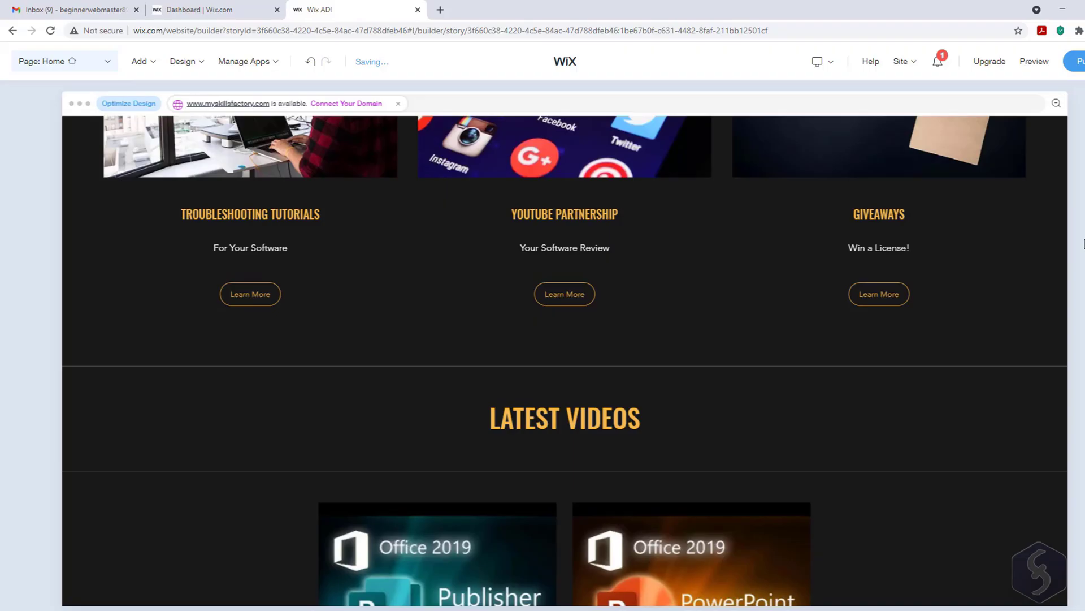
Move the blog's three sample posts to the trash from Manage Posts
{"action": "scroll", "coordinate": [1083, 243], "scroll_direction": "down", "scroll_amount": 3}
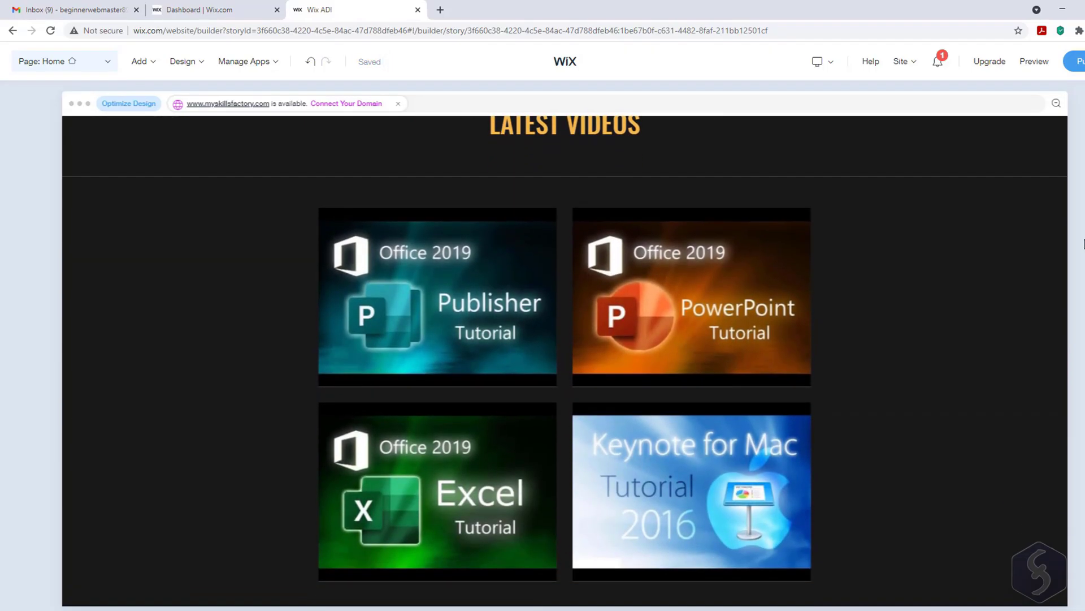
{"action": "scroll", "coordinate": [252, 385], "scroll_direction": "down", "scroll_amount": 5}
{"action": "left_click", "coordinate": [253, 381]}
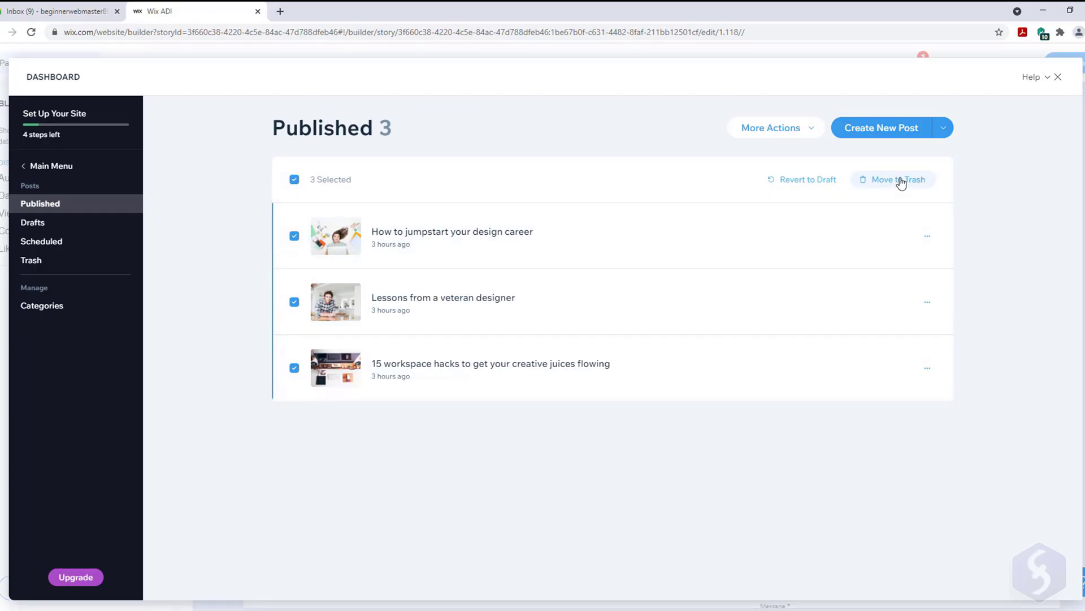
{"action": "left_click", "coordinate": [901, 181]}
{"action": "left_click", "coordinate": [661, 386]}
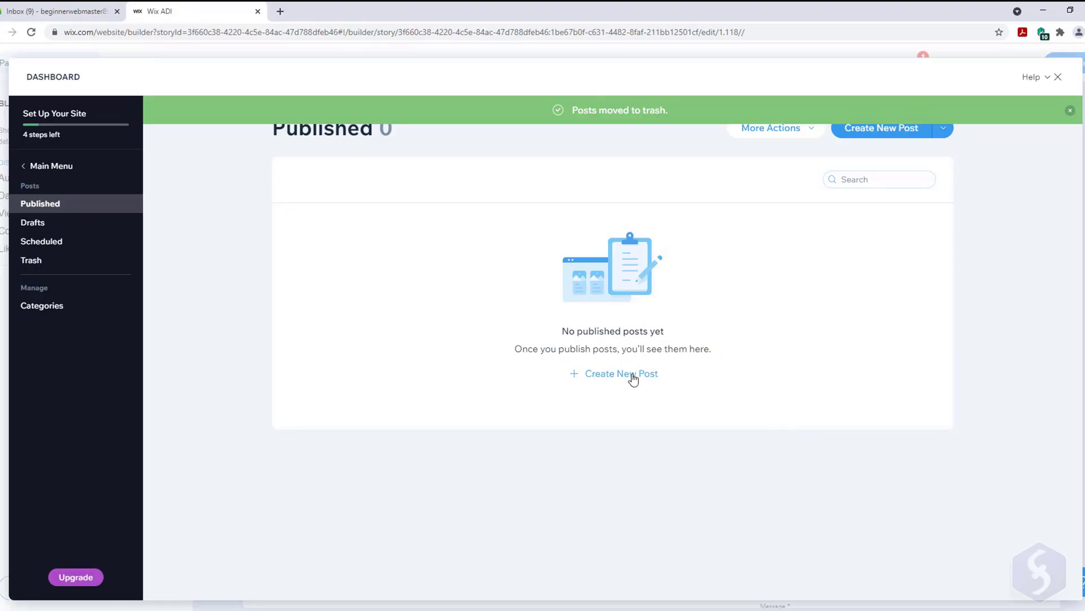
Create a new post titled LET'S START PROGRAMMING TOGETHER! and paste its body as three paragraphs
{"action": "left_click", "coordinate": [633, 376]}
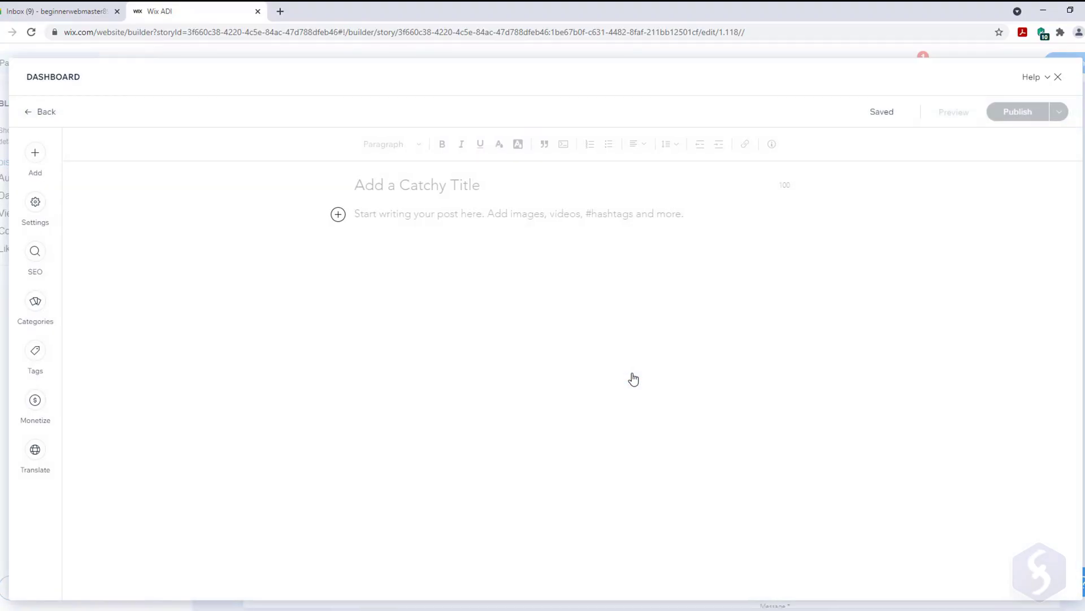
{"action": "left_click", "coordinate": [356, 185]}
{"action": "type", "text": "LET'S START PROGRAMMING TOGETHER!"}
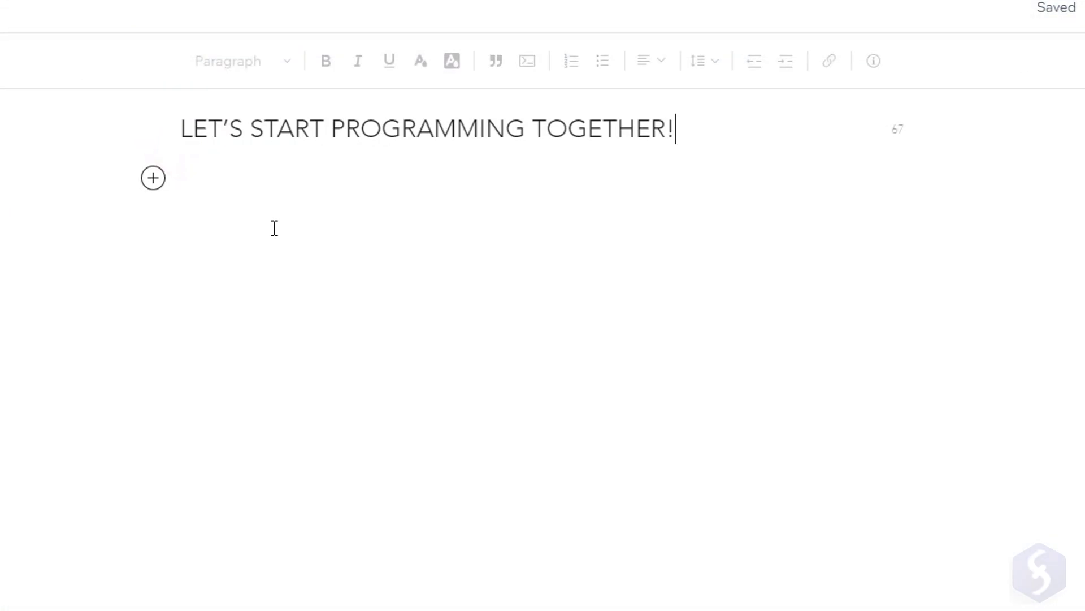
{"action": "left_click", "coordinate": [218, 182]}
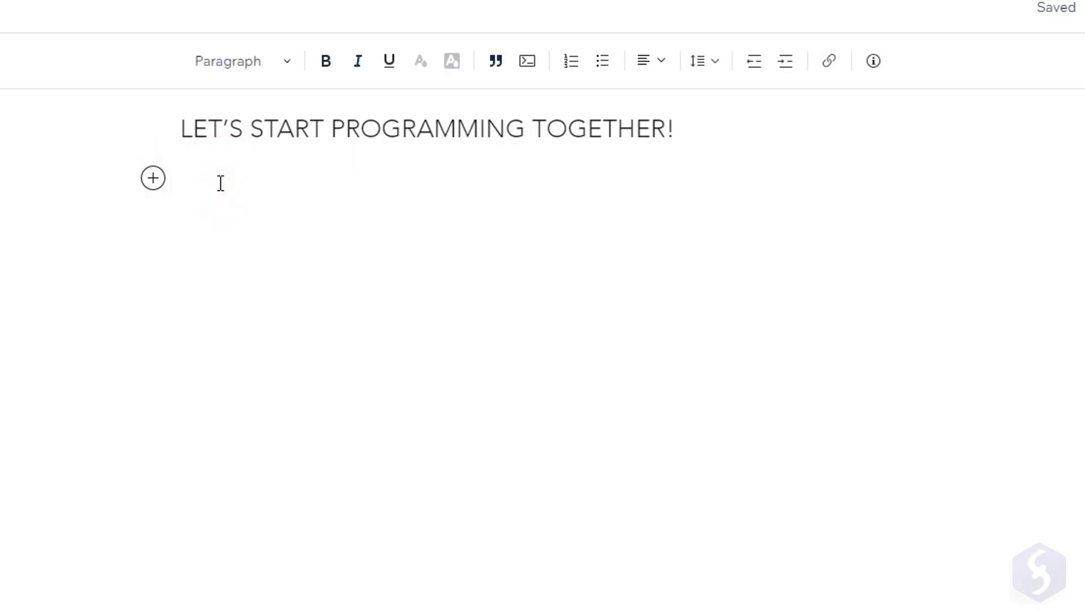
{"action": "type", "text": "Dear fellows, how are you? We are all struggling during this pandemic period...but this has given us the chance to meet amazing people that will make our new tutorials possible, all of them dedicated to programming and website creation. All these guides will keep the same style and quality you already love. All of them within 15 minutes, with a complete introduction to start managing and working with things and tools even if you have never seen them once. We will do our very best to release all of them, but it won’t be easy. So we wonder which are the guides you are most interested in through this list at the bottom. Do not forget to leave any comment if you would like to extend this list and tell us what would you like to learn!"}
{"action": "left_click", "coordinate": [629, 231]}
{"action": "key", "text": "Return"}
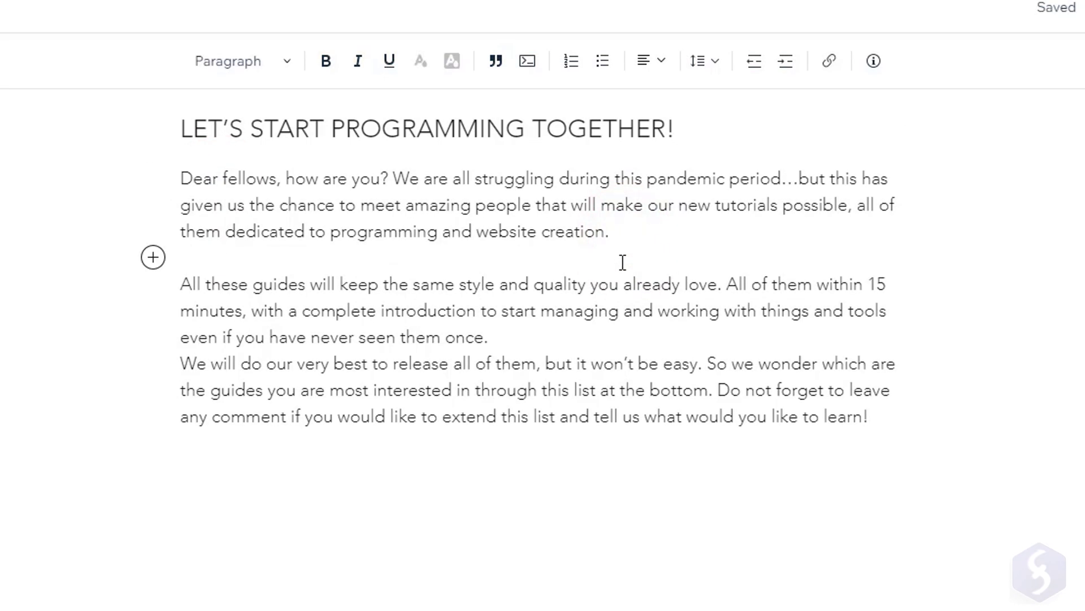
{"action": "left_click", "coordinate": [501, 339]}
{"action": "key", "text": "Return"}
Style the 'All these guides' paragraph as Heading 2 and the third paragraph as a quote
{"action": "left_click_drag", "start_coordinate": [490, 334], "coordinate": [180, 284]}
{"action": "left_click", "coordinate": [284, 61]}
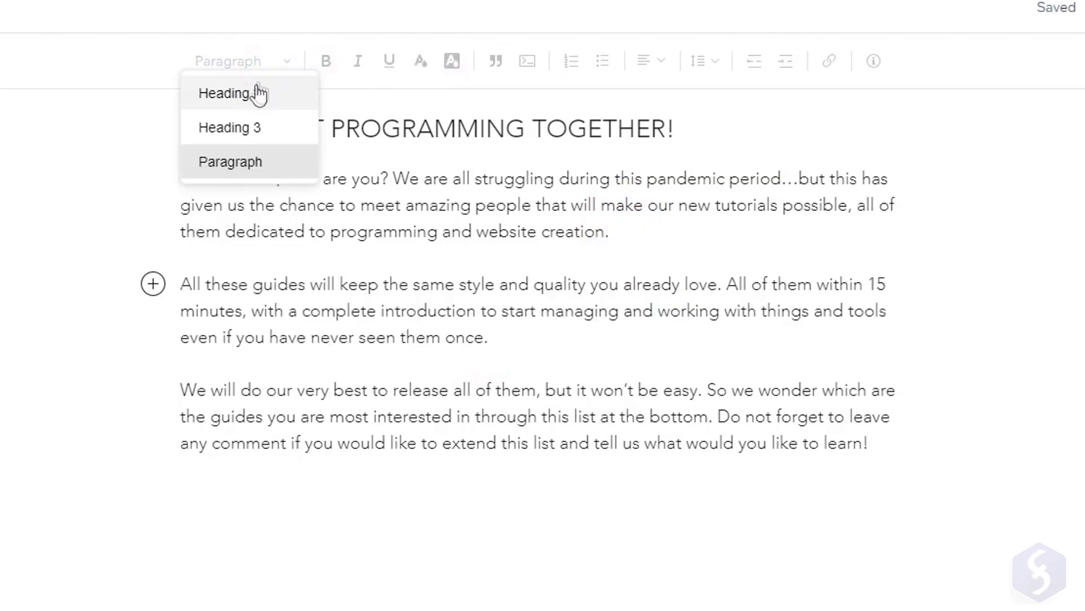
{"action": "left_click", "coordinate": [253, 91]}
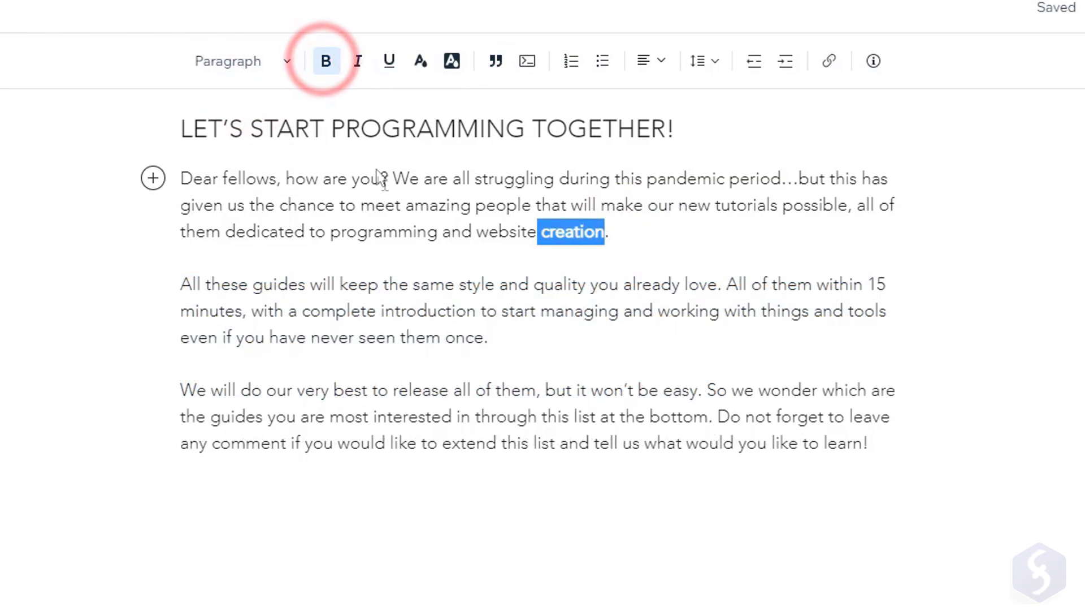
{"action": "triple_click", "coordinate": [884, 444]}
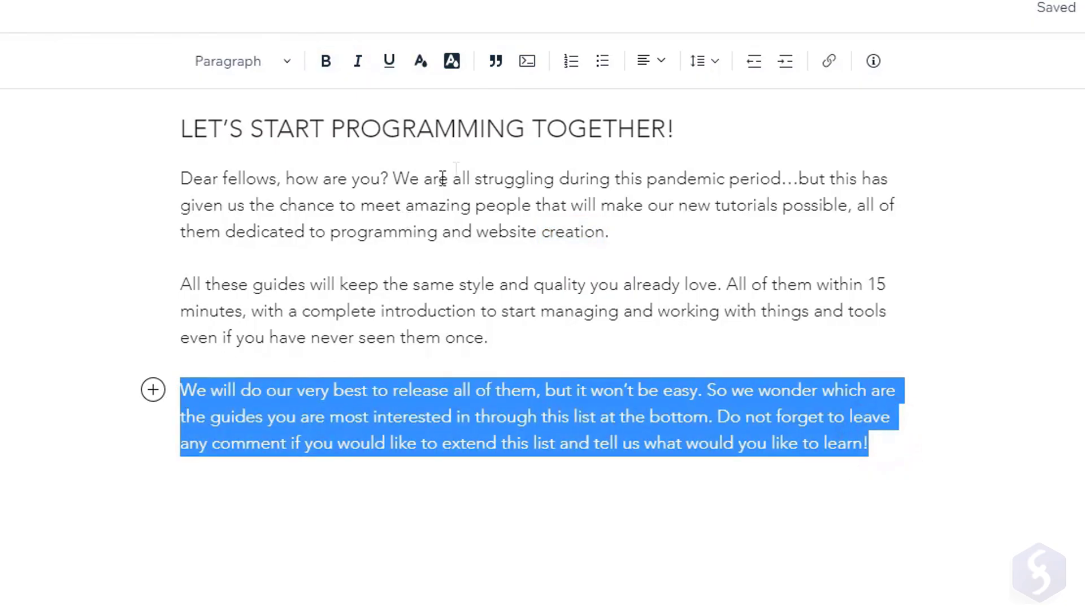
{"action": "left_click", "coordinate": [492, 61]}
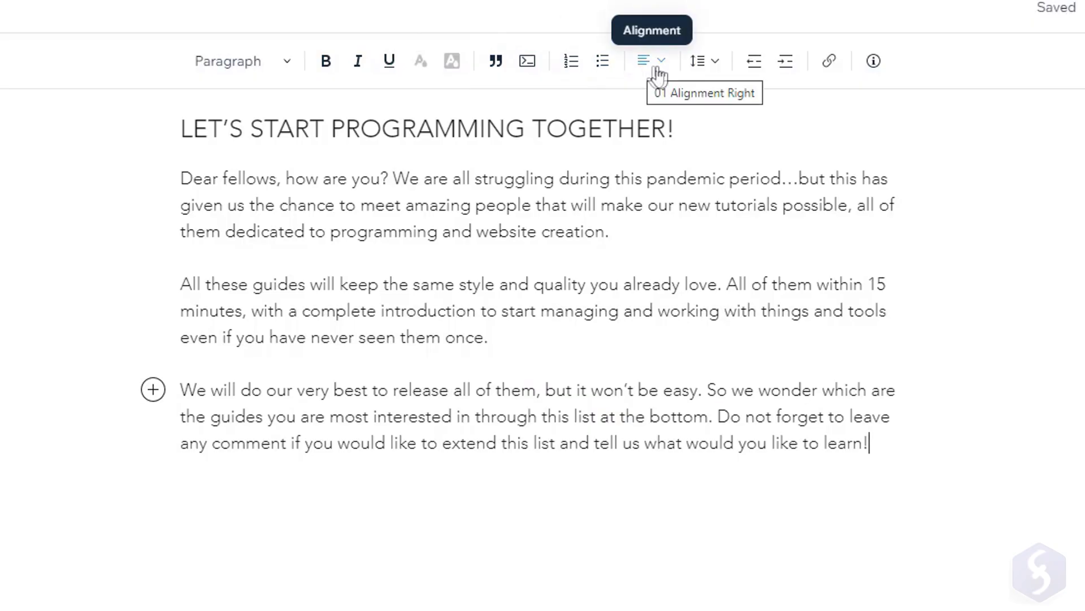
Insert programming.png from Site Files in a new paragraph below the post text
{"action": "key", "text": "Return"}
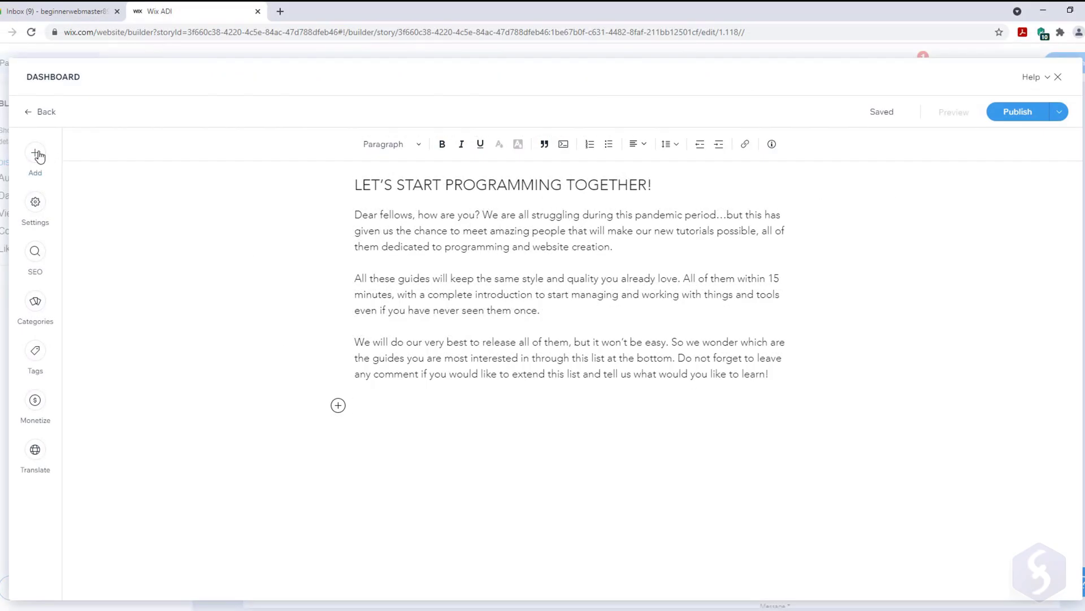
{"action": "left_click", "coordinate": [38, 155]}
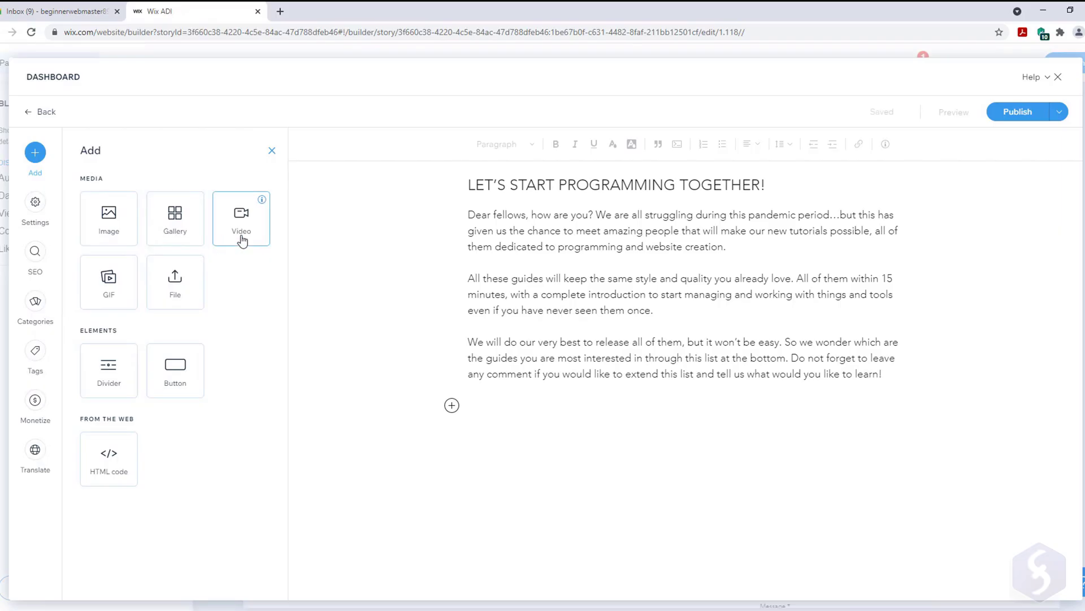
{"action": "left_click", "coordinate": [111, 218]}
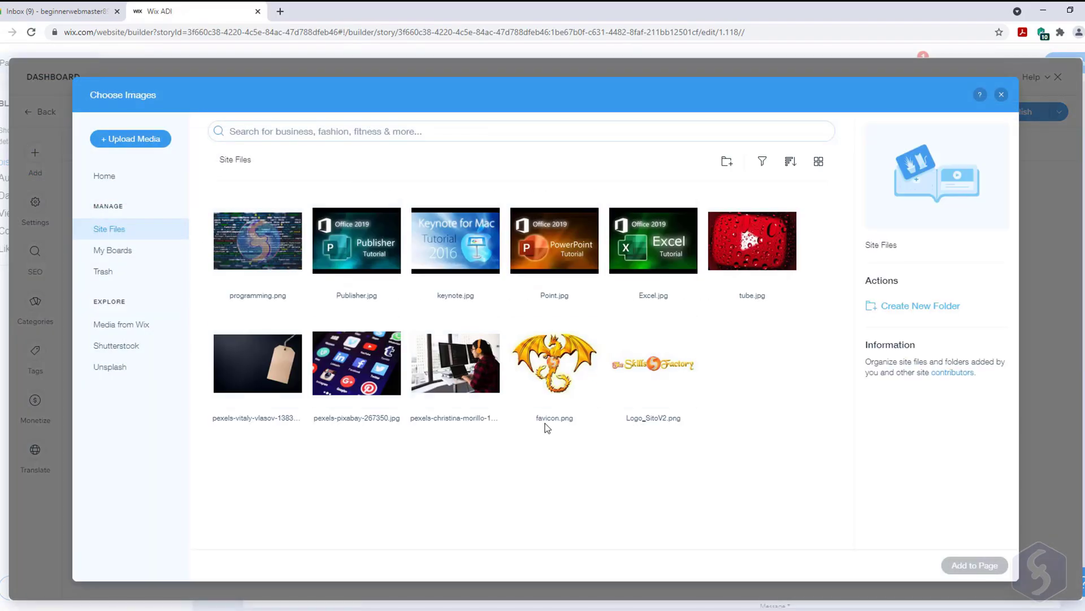
{"action": "left_click", "coordinate": [258, 241]}
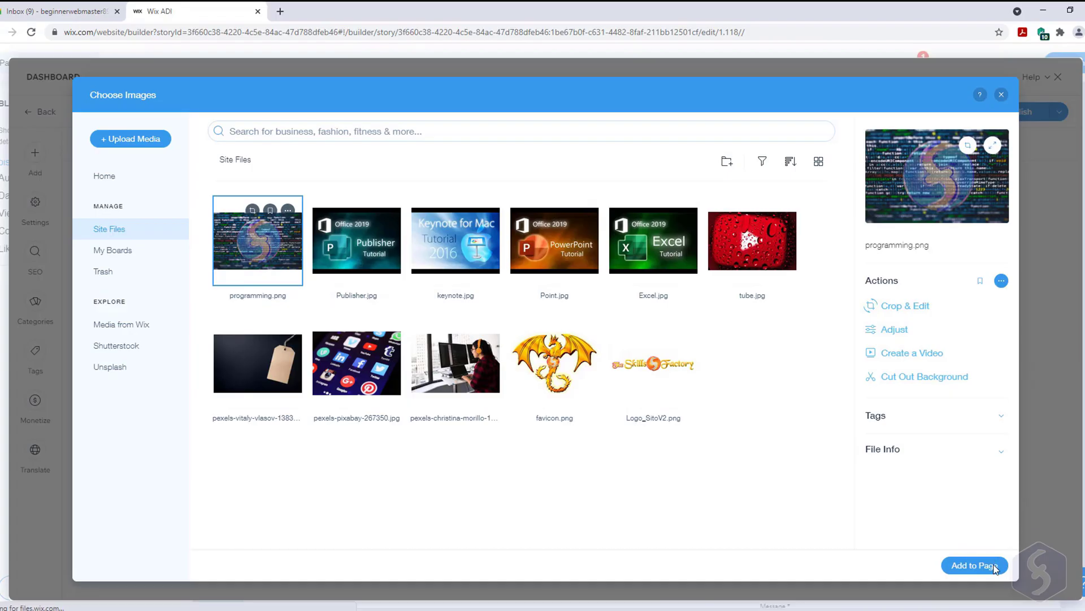
{"action": "left_click", "coordinate": [994, 567]}
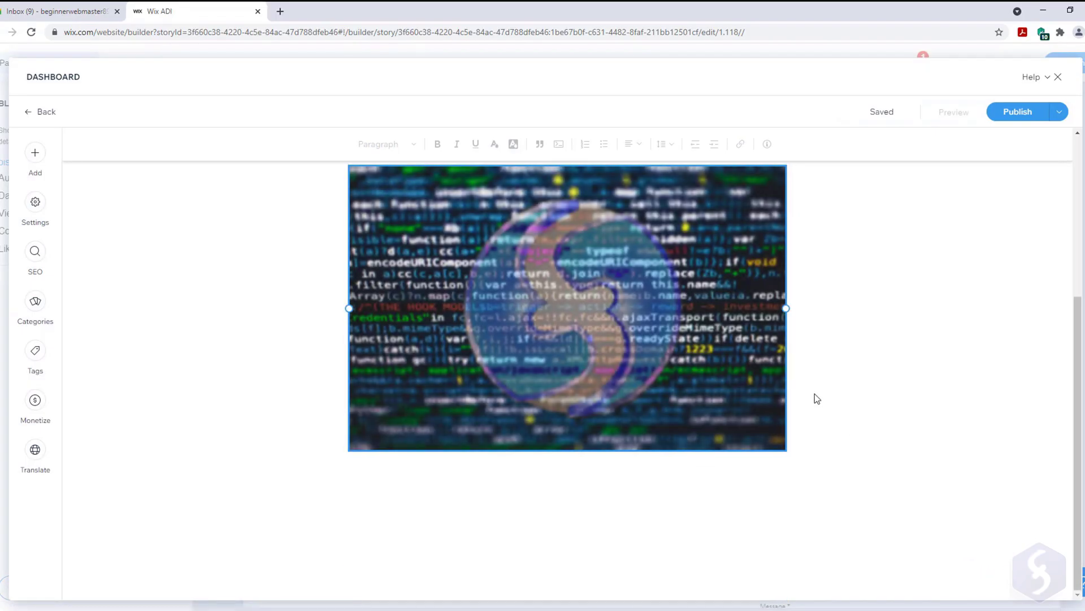
Review the post's general, advanced and SEO settings, including the Social share and Advanced tabs
{"action": "left_click", "coordinate": [35, 202]}
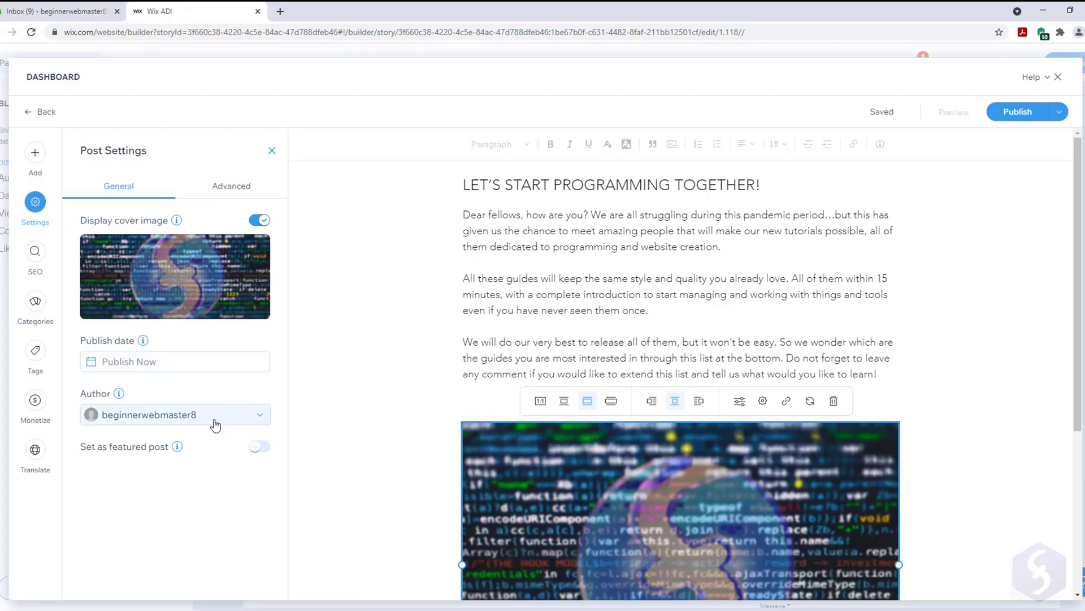
{"action": "mouse_move", "coordinate": [177, 448]}
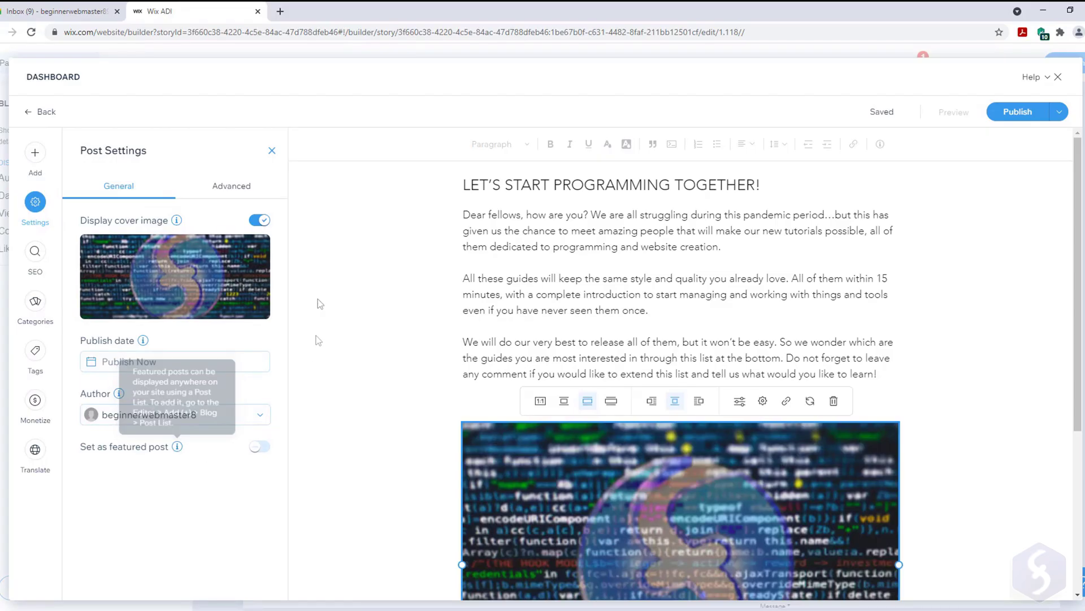
{"action": "left_click", "coordinate": [232, 191]}
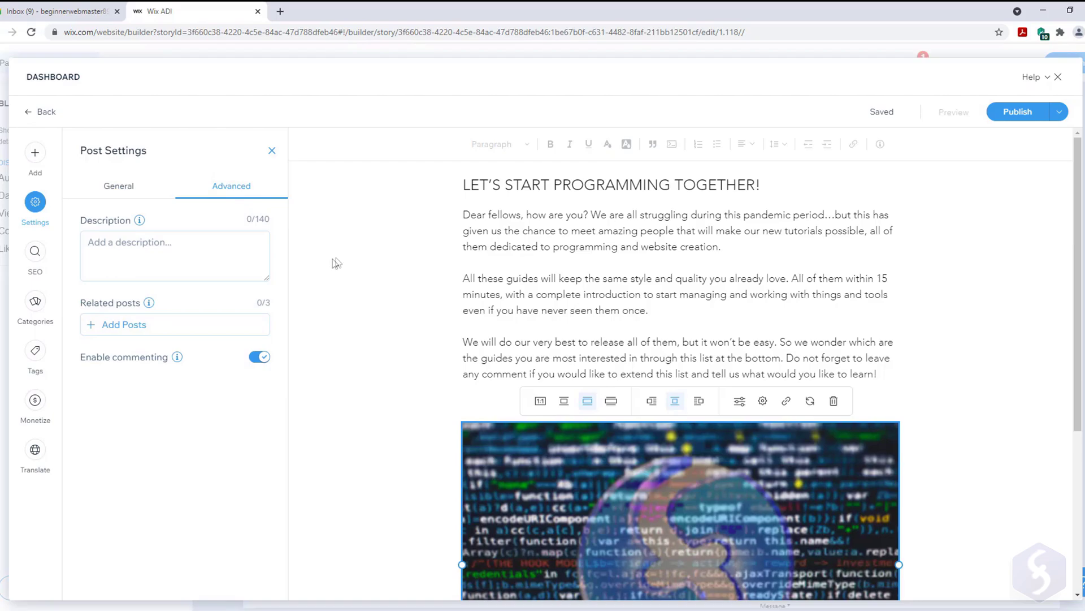
{"action": "left_click", "coordinate": [35, 251]}
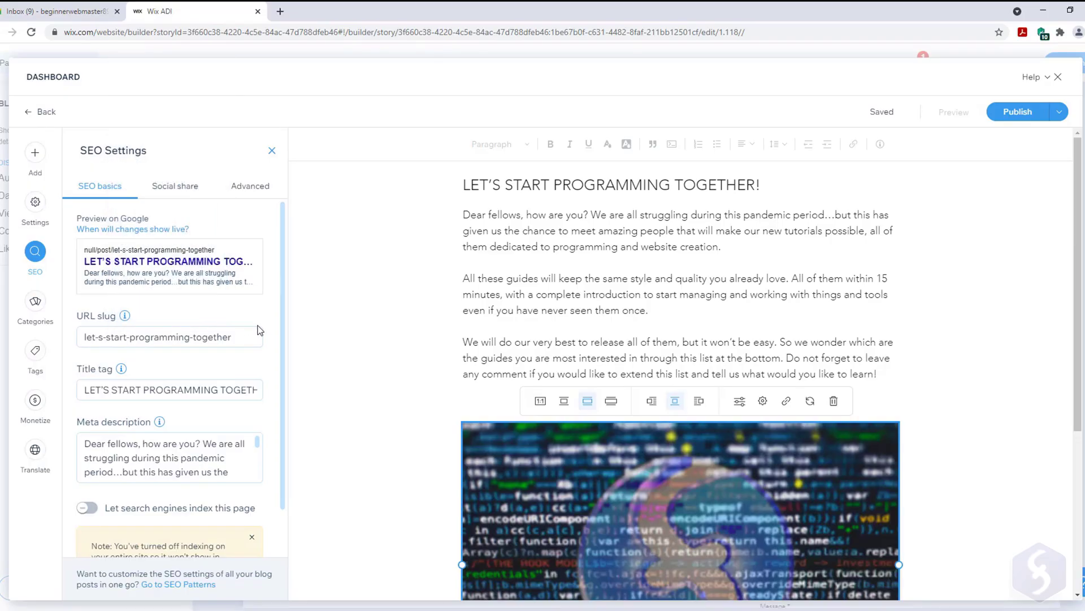
{"action": "scroll", "coordinate": [263, 321], "scroll_direction": "down", "scroll_amount": 2}
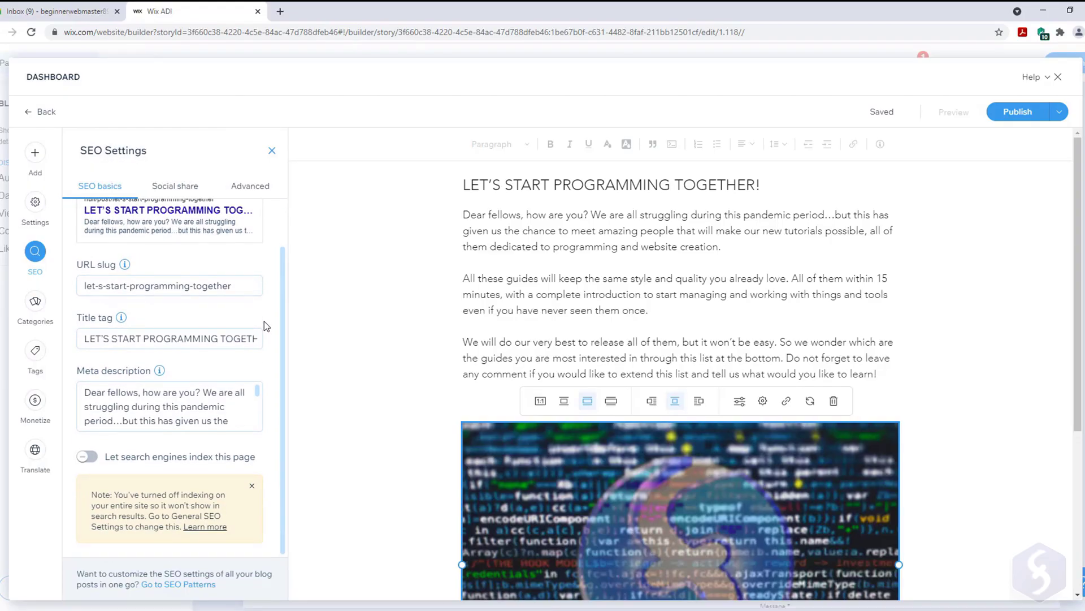
{"action": "scroll", "coordinate": [263, 321], "scroll_direction": "up", "scroll_amount": 2}
{"action": "left_click", "coordinate": [187, 188]}
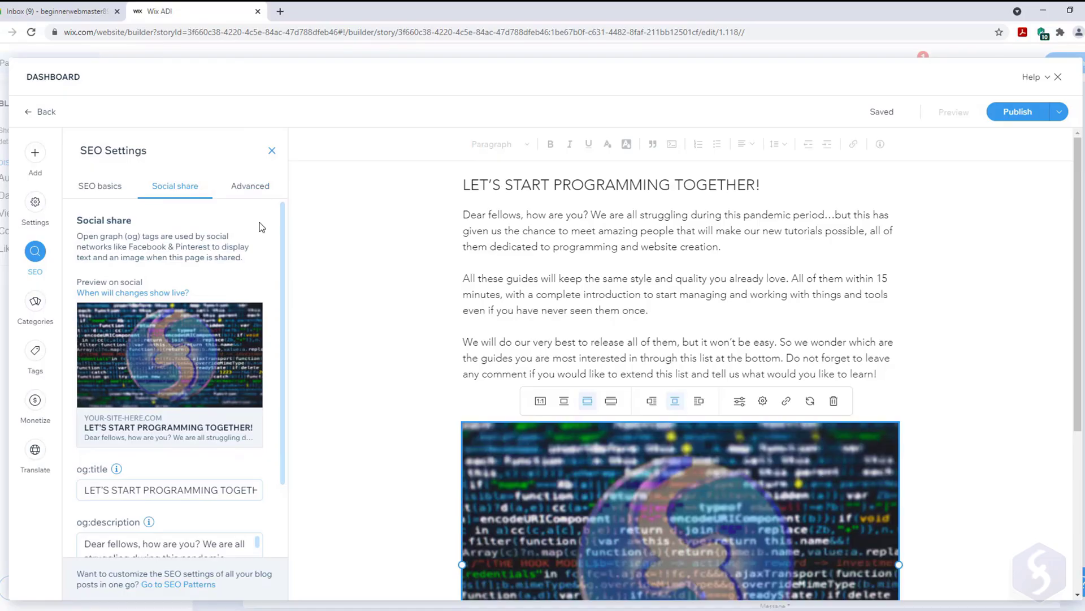
{"action": "left_click", "coordinate": [255, 186]}
{"action": "scroll", "coordinate": [262, 244], "scroll_direction": "down", "scroll_amount": 3}
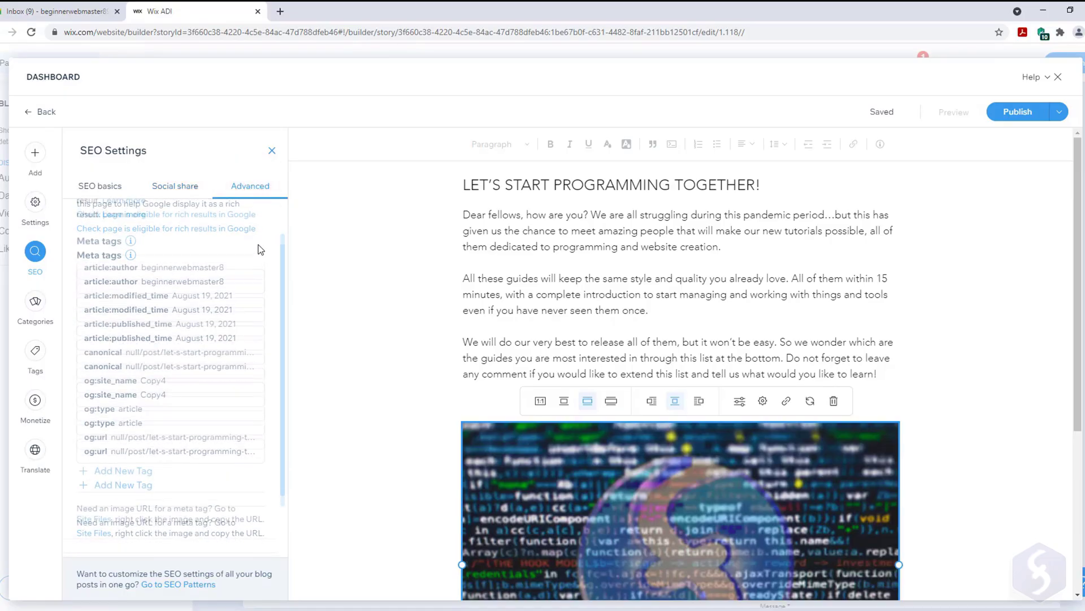
{"action": "scroll", "coordinate": [260, 250], "scroll_direction": "up", "scroll_amount": 3}
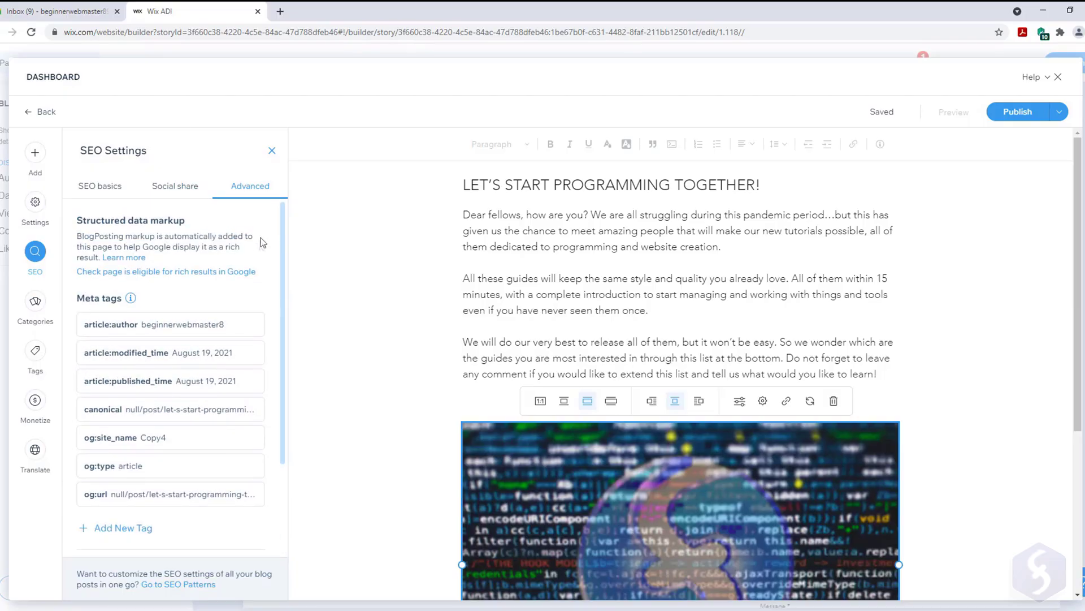
{"action": "left_click", "coordinate": [268, 152]}
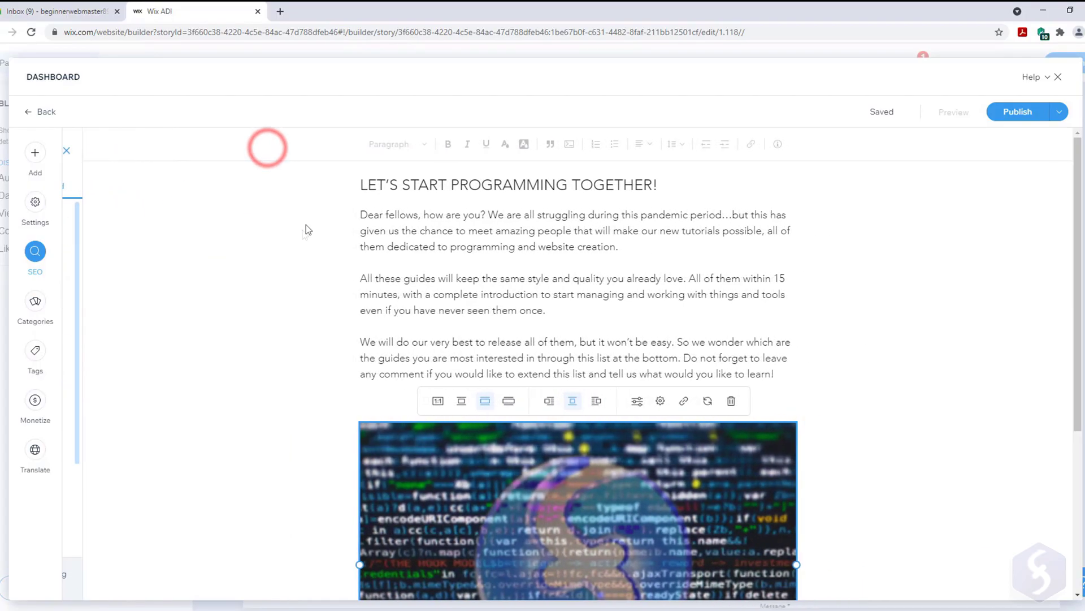
Look through the post's Categories, Tags, Monetize and Translate panels
{"action": "left_click", "coordinate": [34, 303]}
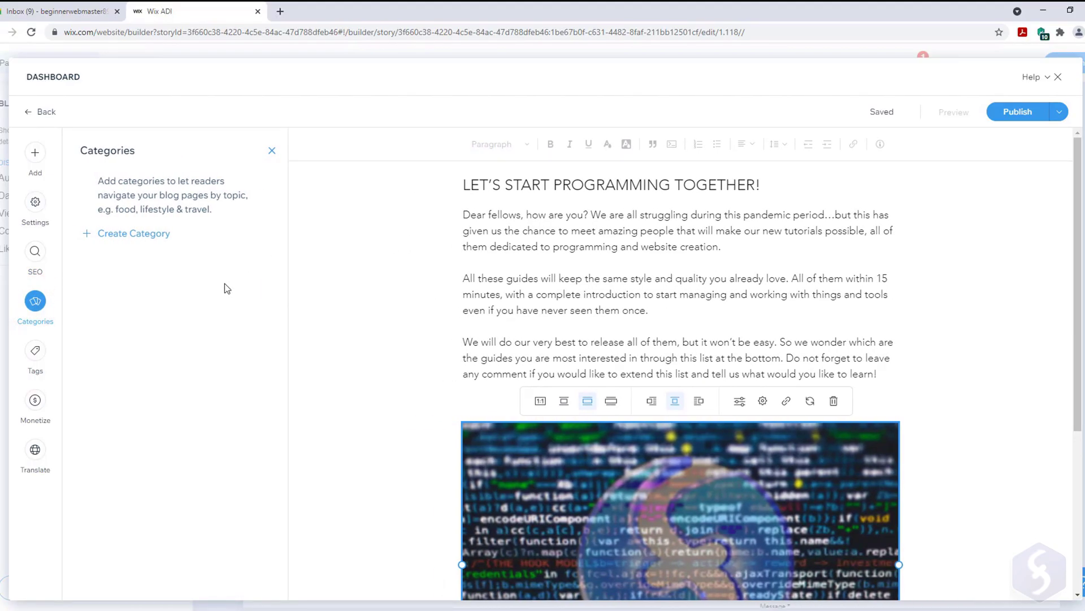
{"action": "left_click", "coordinate": [41, 354]}
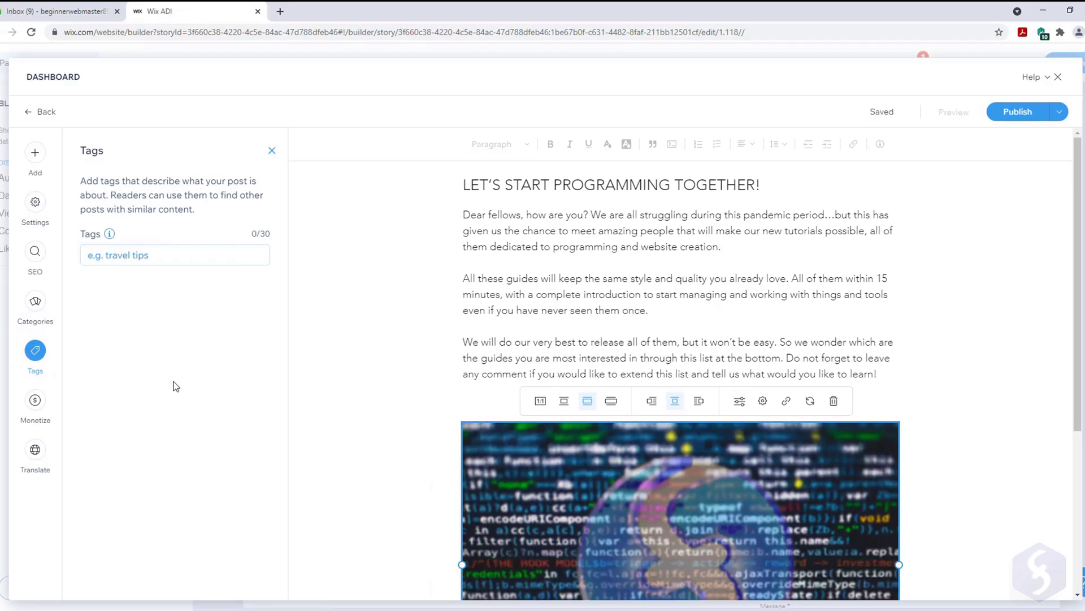
{"action": "left_click", "coordinate": [45, 406]}
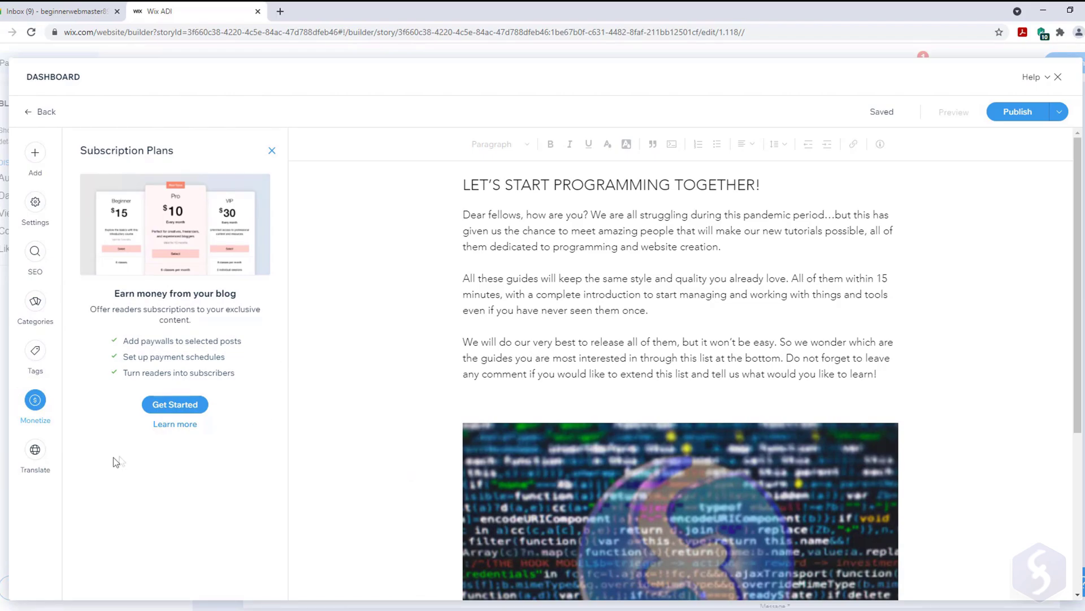
{"action": "left_click", "coordinate": [43, 459]}
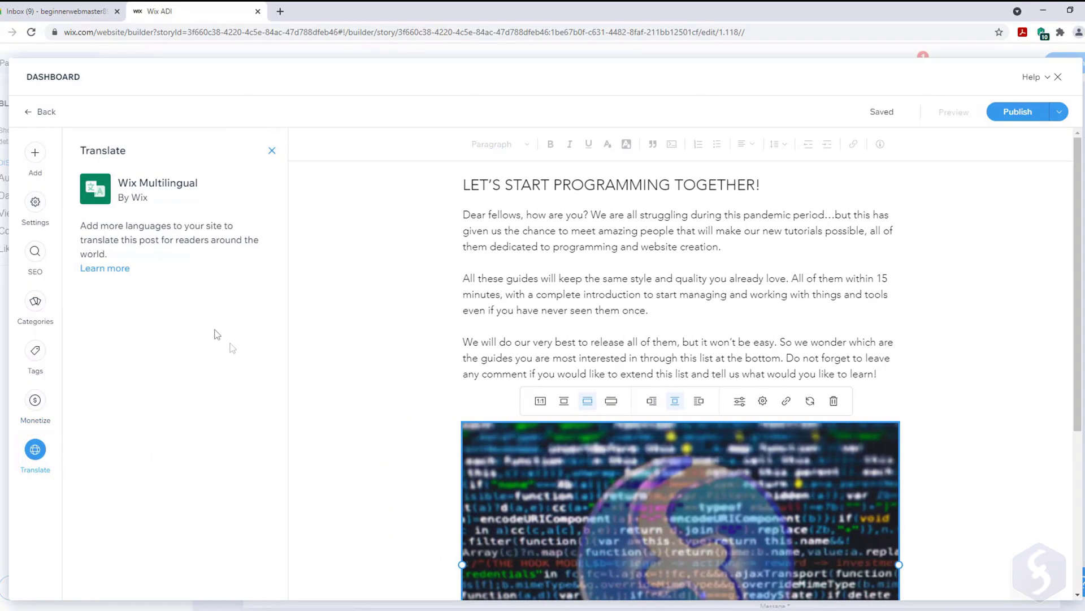
{"action": "left_click", "coordinate": [120, 269]}
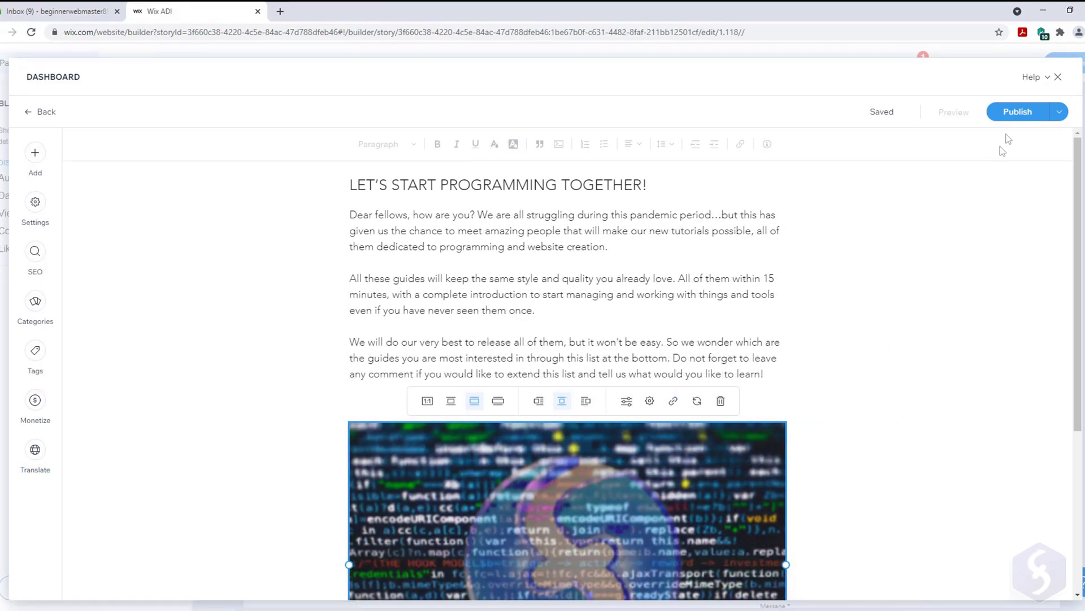
Publish the LET'S START PROGRAMMING TOGETHER! post and return to the site editor
{"action": "left_click", "coordinate": [1011, 112]}
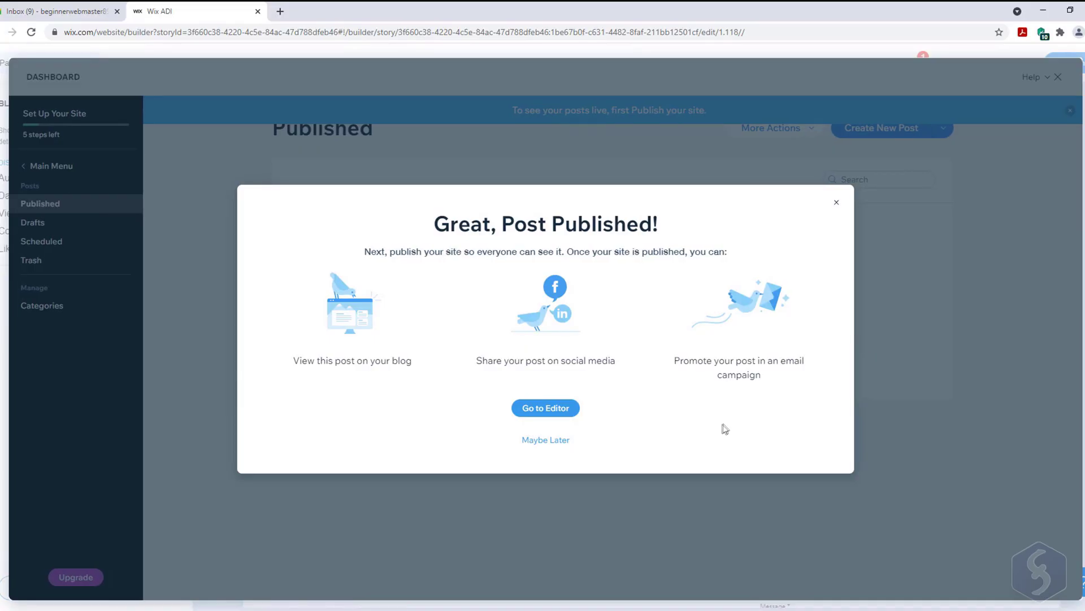
{"action": "left_click", "coordinate": [545, 439]}
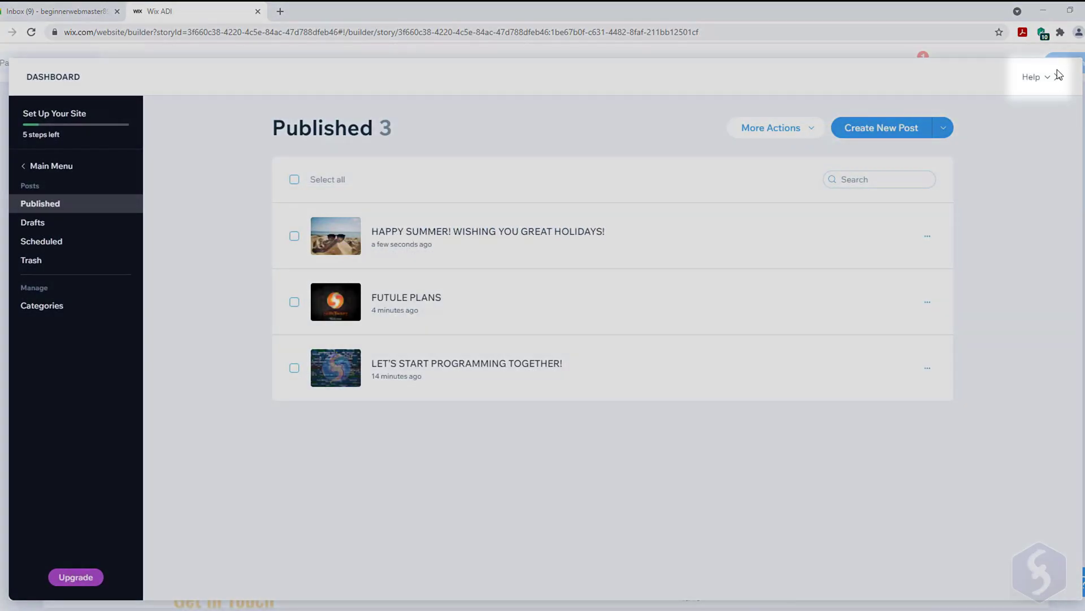
{"action": "left_click", "coordinate": [1058, 77]}
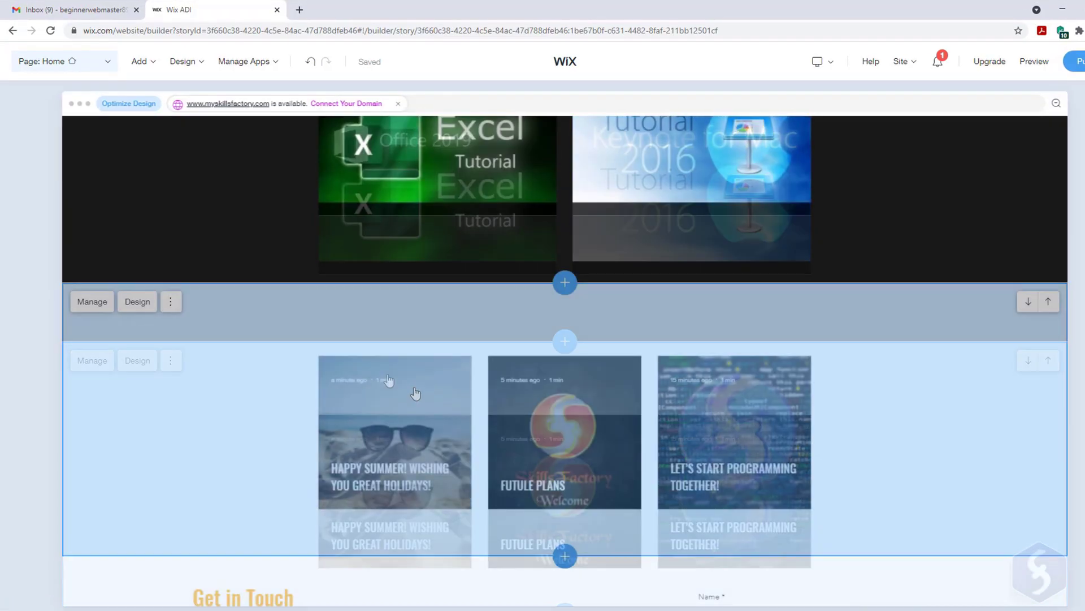
Give the home page's LATEST POSTS blog section a dark colour scheme
{"action": "left_click", "coordinate": [138, 302]}
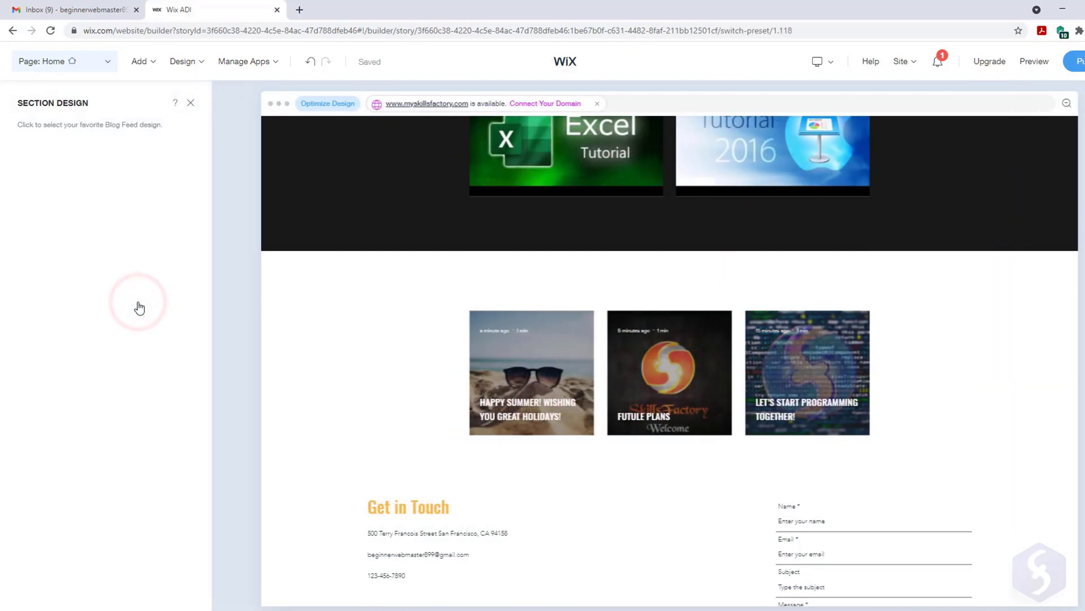
{"action": "left_click", "coordinate": [133, 232]}
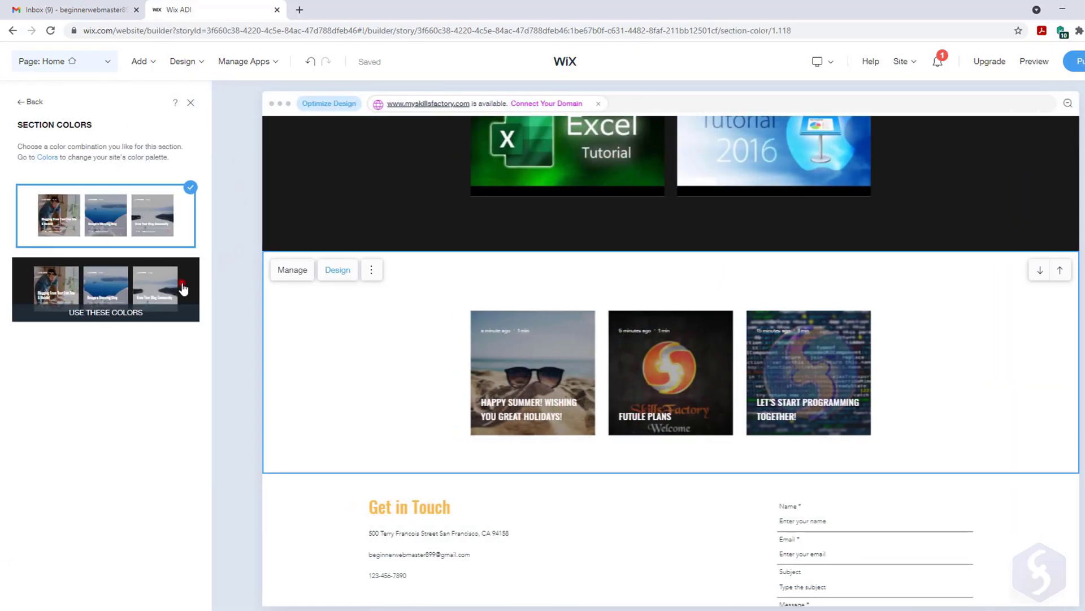
{"action": "left_click", "coordinate": [182, 289]}
{"action": "left_click", "coordinate": [191, 106]}
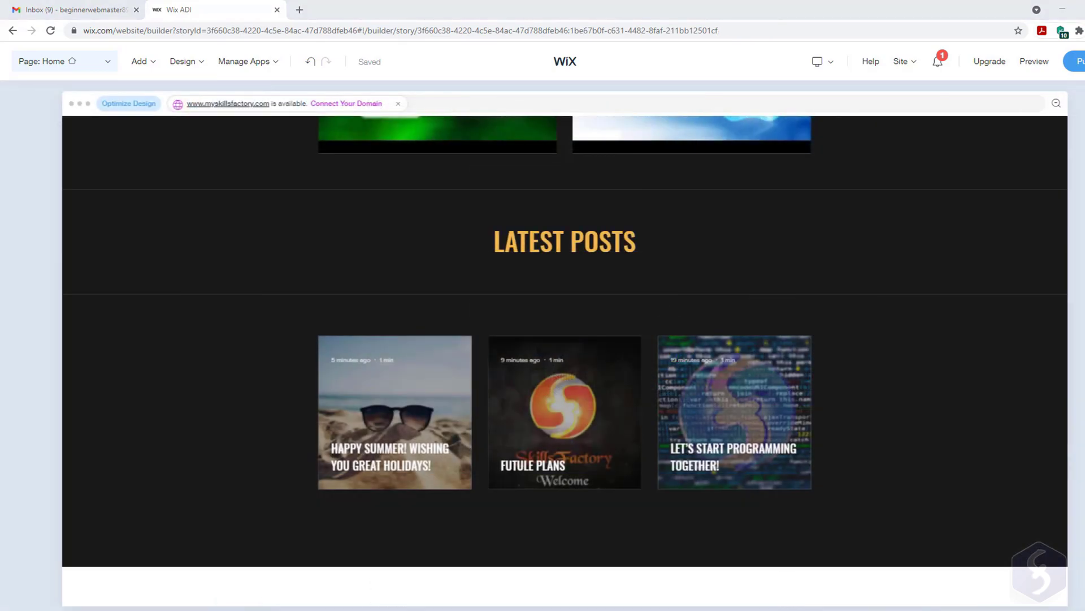
{"action": "scroll", "coordinate": [565, 362], "scroll_direction": "up", "scroll_amount": 1}
{"action": "scroll", "coordinate": [565, 362], "scroll_direction": "down", "scroll_amount": 6}
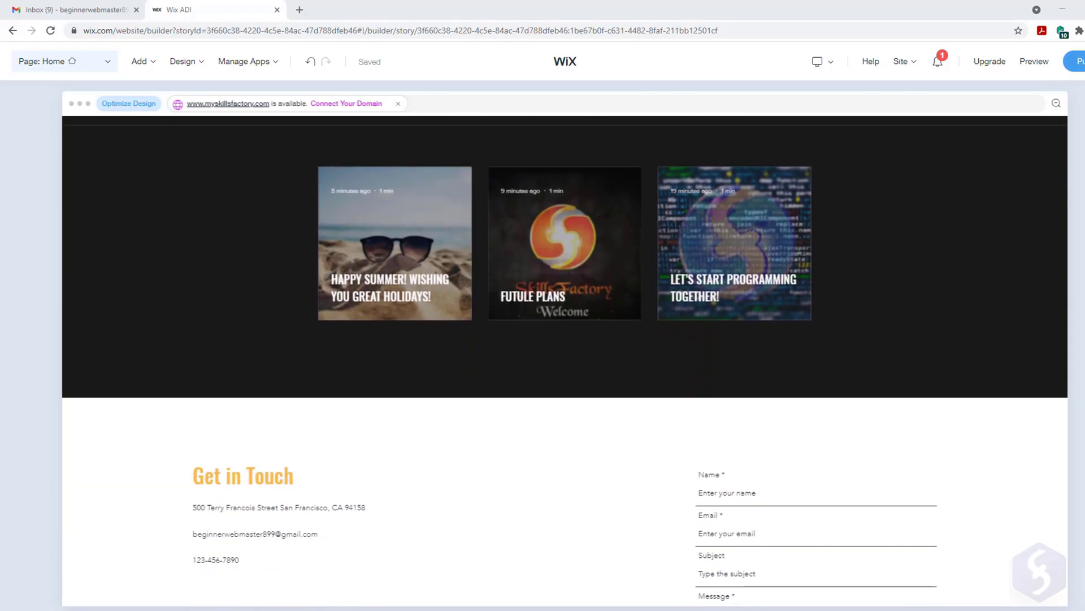
Remove phone, email and address from the contact section and retitle it LEAVE YOUR FEEDBACK
{"action": "scroll", "coordinate": [844, 299], "scroll_direction": "down", "scroll_amount": 2}
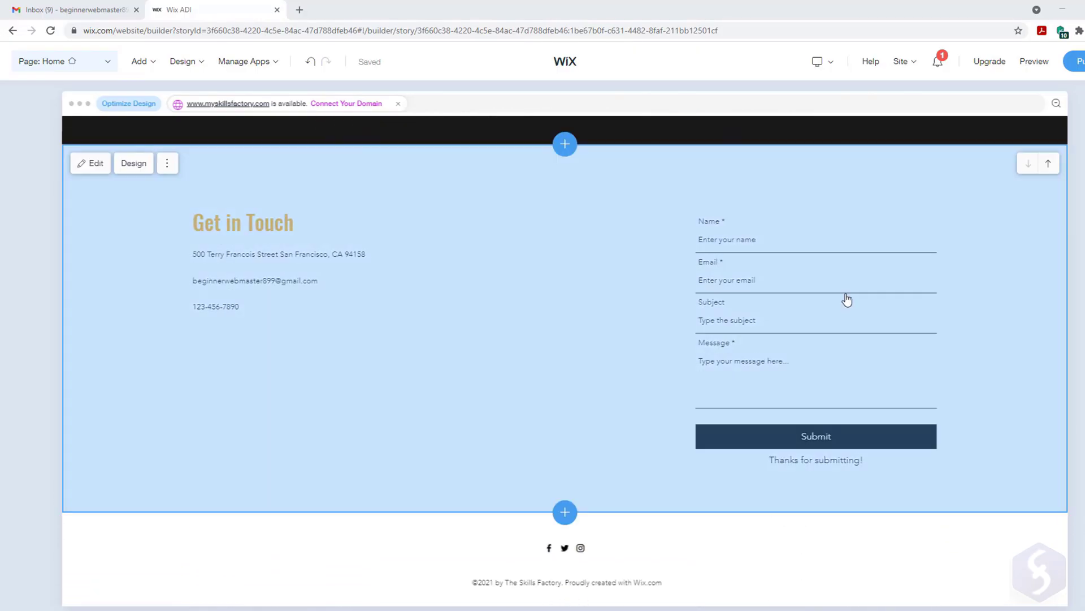
{"action": "left_click", "coordinate": [424, 289]}
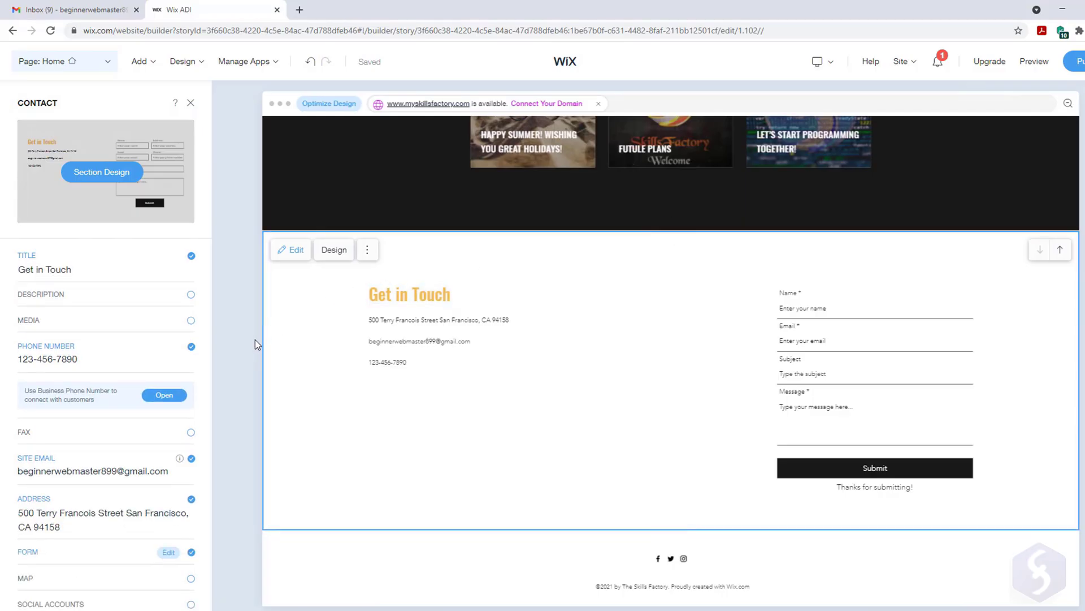
{"action": "left_click", "coordinate": [191, 346]}
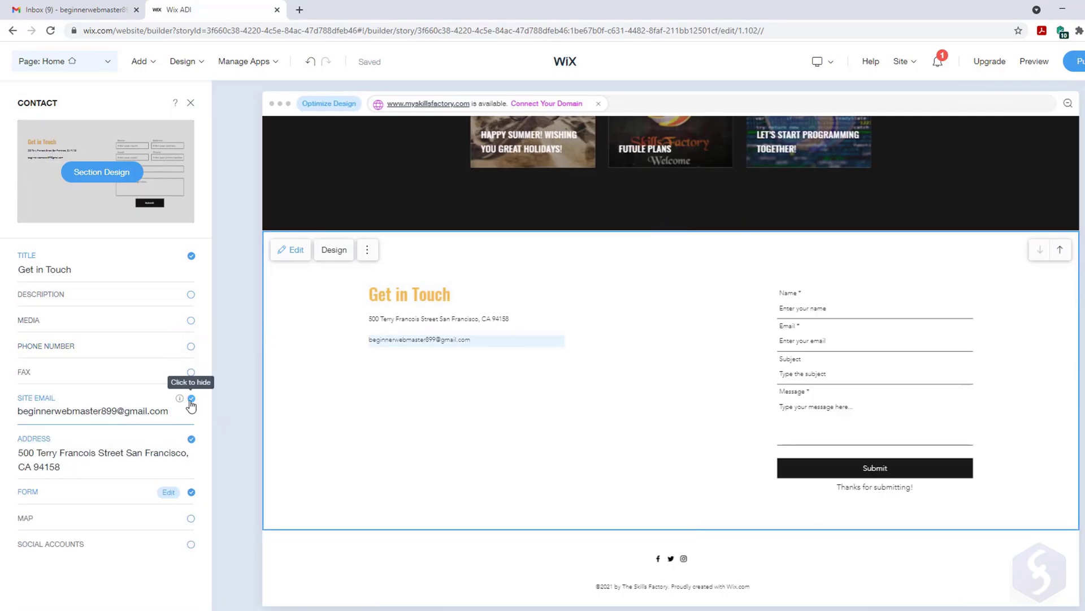
{"action": "left_click", "coordinate": [191, 398]}
{"action": "left_click", "coordinate": [192, 423]}
{"action": "triple_click", "coordinate": [73, 270]}
{"action": "type", "text": "LEAVE YOUR FEEDBACK"}
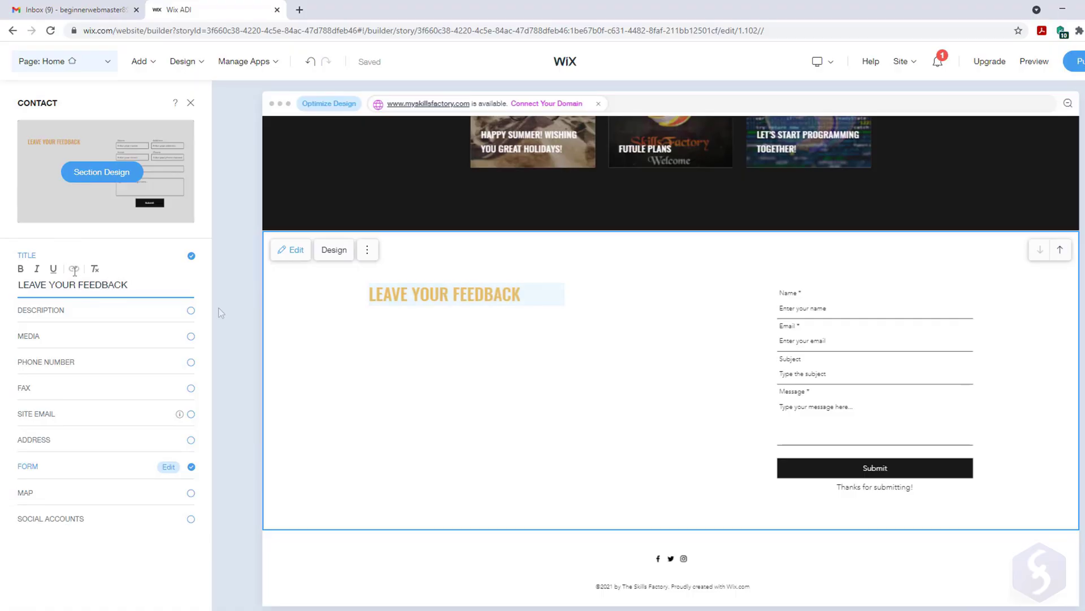
Switch the section to an image-on-top layout without a photo, and check the form's fields and notifications
{"action": "left_click", "coordinate": [101, 172]}
{"action": "left_click", "coordinate": [145, 297]}
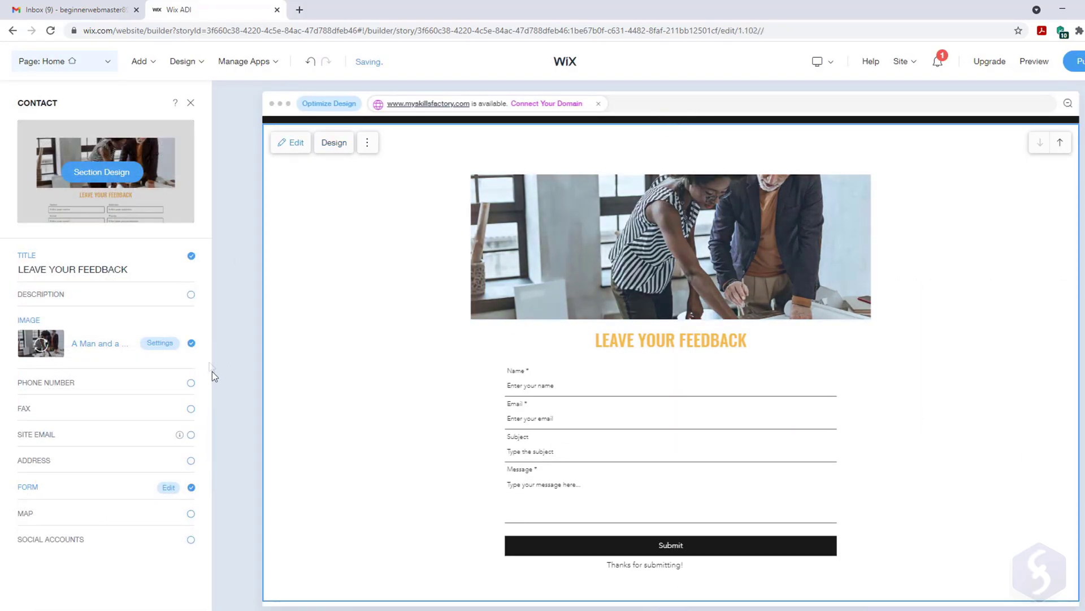
{"action": "left_click", "coordinate": [191, 342]}
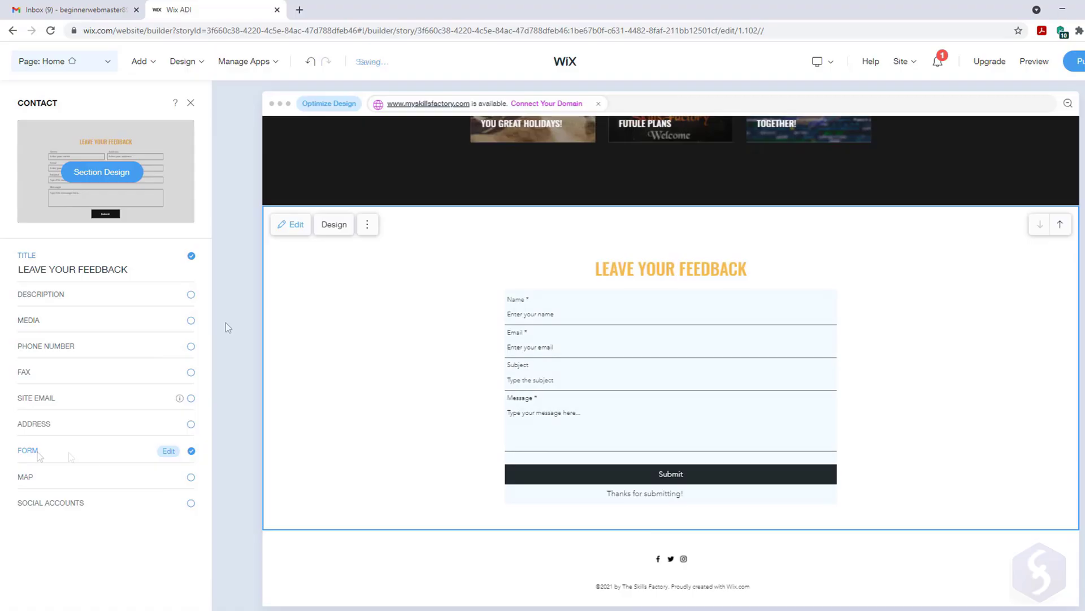
{"action": "left_click", "coordinate": [168, 450]}
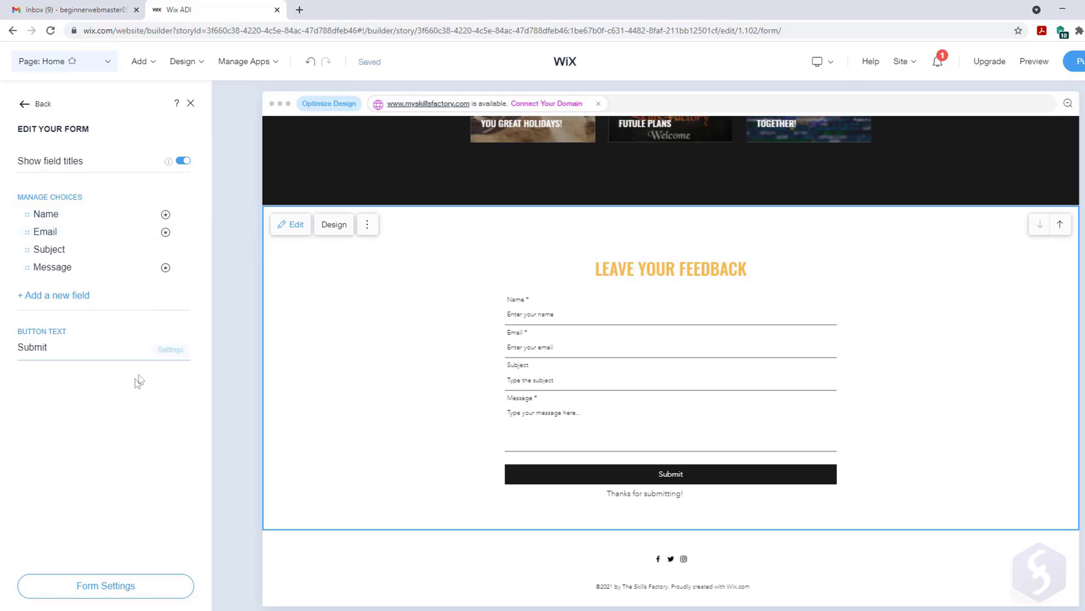
{"action": "left_click", "coordinate": [135, 583]}
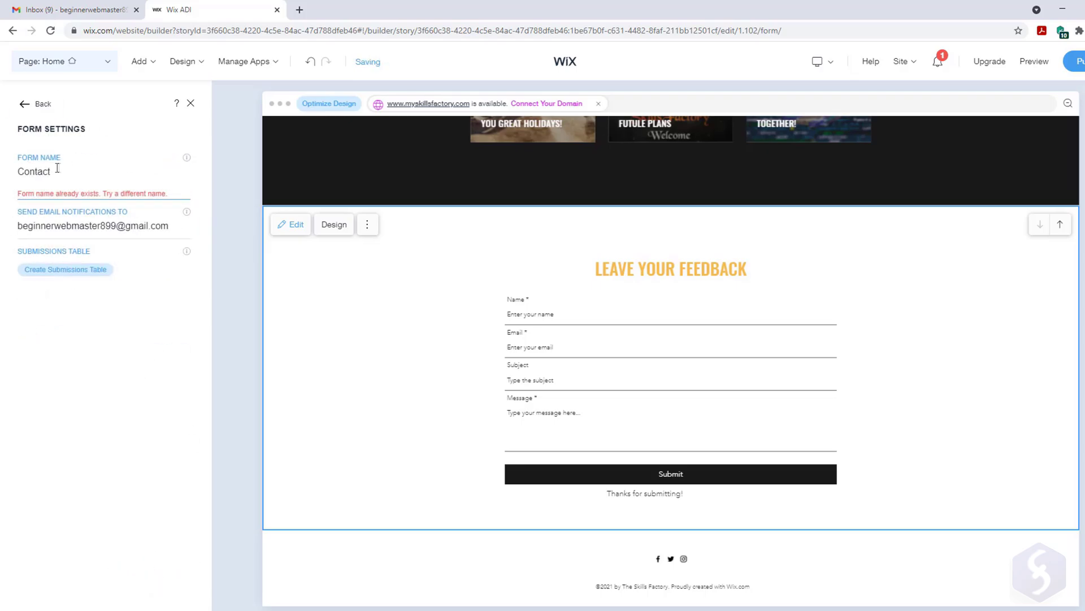
{"action": "left_click", "coordinate": [138, 227]}
{"action": "left_click", "coordinate": [36, 103]}
Give the feedback section a dark colour scheme
{"action": "left_click", "coordinate": [108, 342]}
{"action": "scroll", "coordinate": [205, 346], "scroll_direction": "down", "scroll_amount": 3}
{"action": "left_click", "coordinate": [177, 417]}
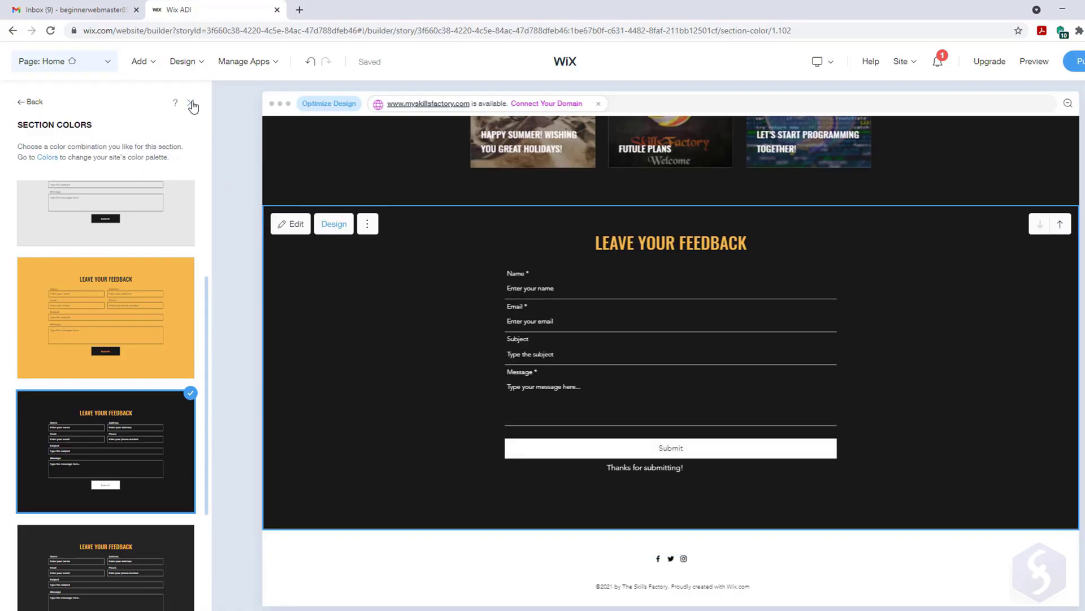
{"action": "left_click", "coordinate": [191, 104]}
Give the footer a dark background, leaving the business name off
{"action": "left_click", "coordinate": [626, 566]}
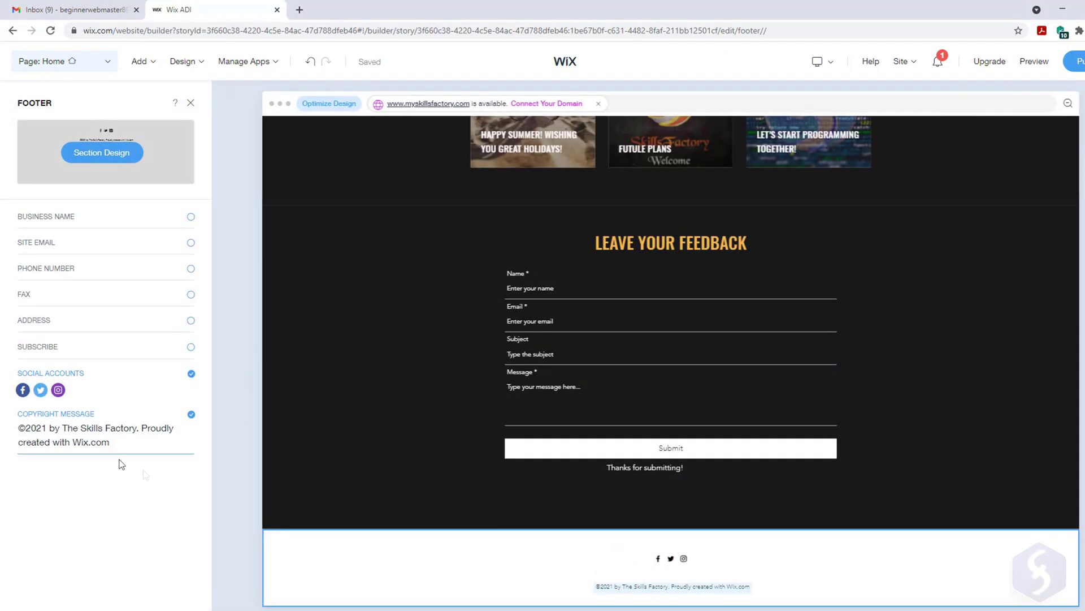
{"action": "left_click", "coordinate": [192, 219]}
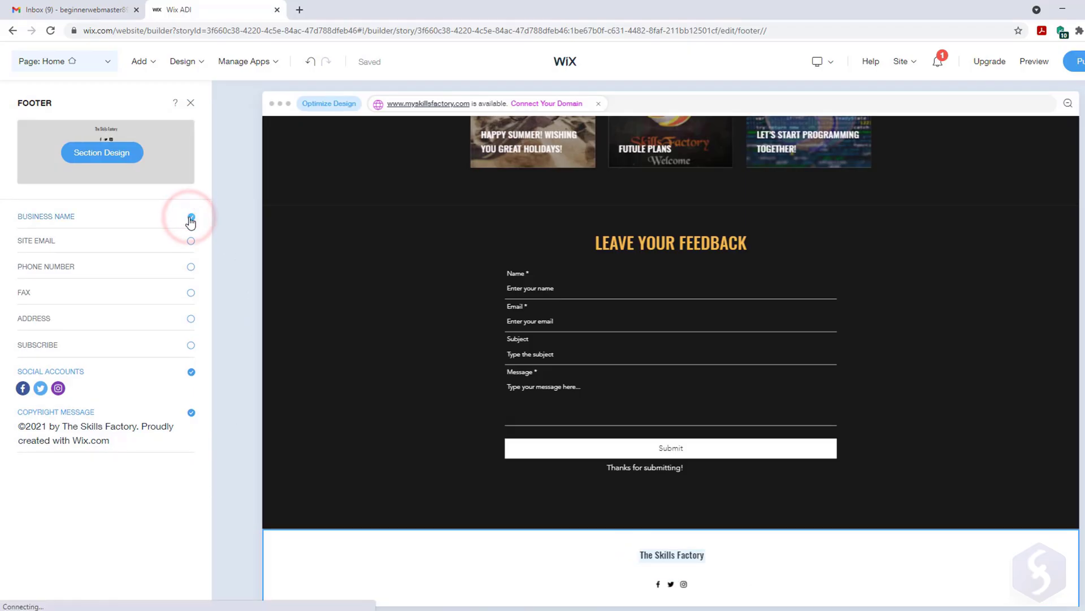
{"action": "key", "text": "Escape"}
{"action": "left_click", "coordinate": [134, 530]}
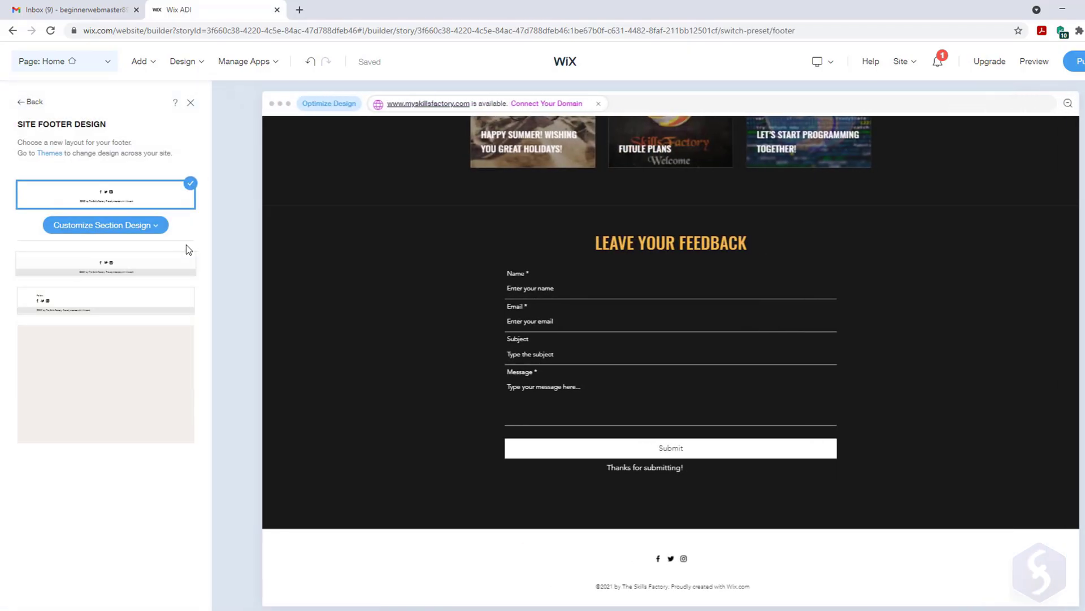
{"action": "left_click", "coordinate": [105, 225]}
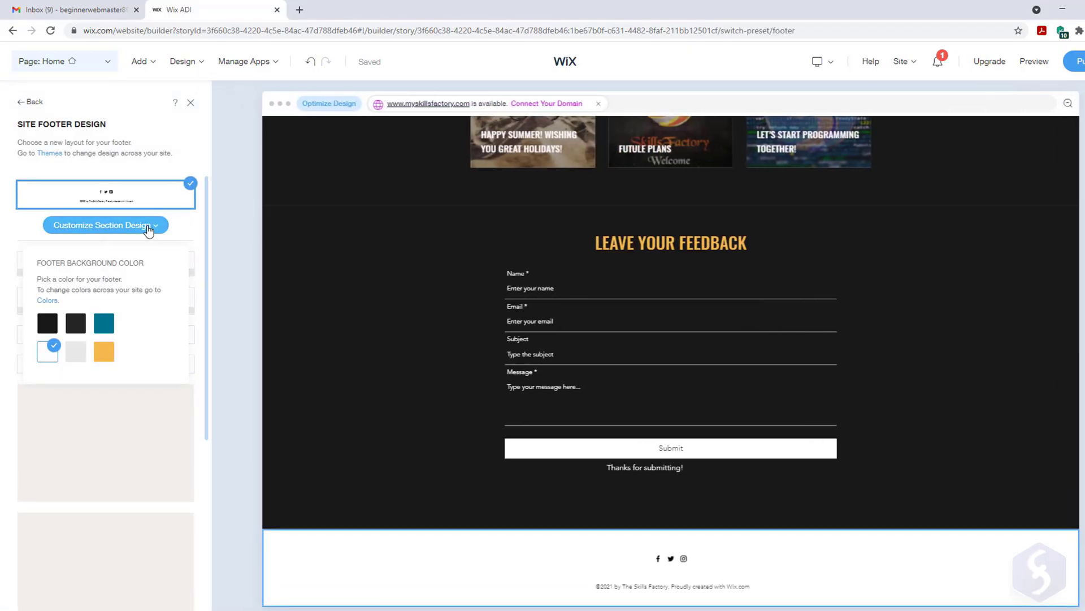
{"action": "left_click", "coordinate": [53, 327]}
{"action": "left_click", "coordinate": [190, 103]}
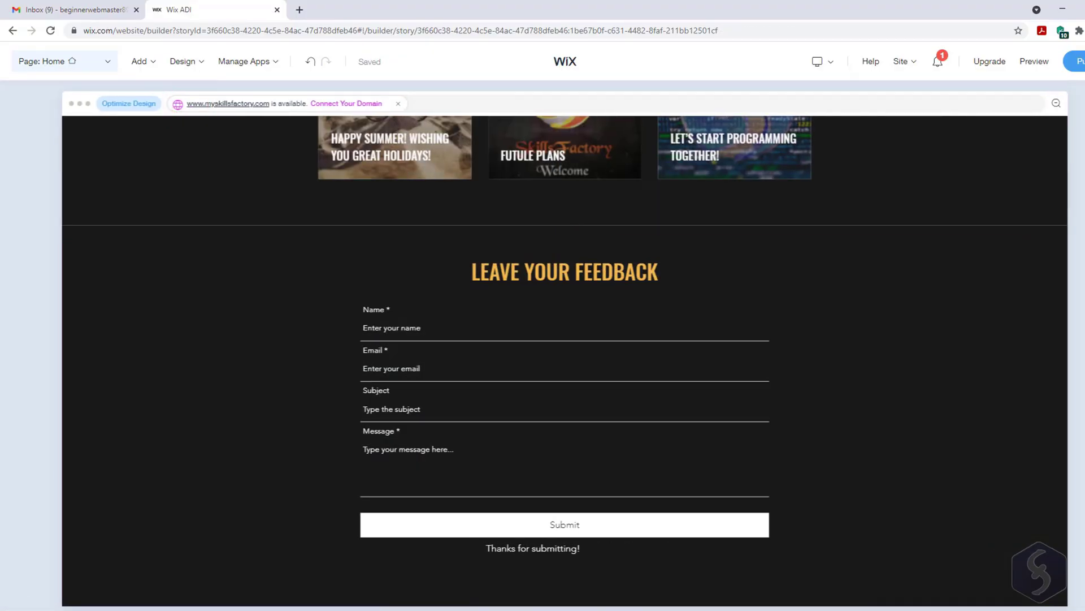
{"action": "scroll", "coordinate": [564, 362], "scroll_direction": "down", "scroll_amount": 3}
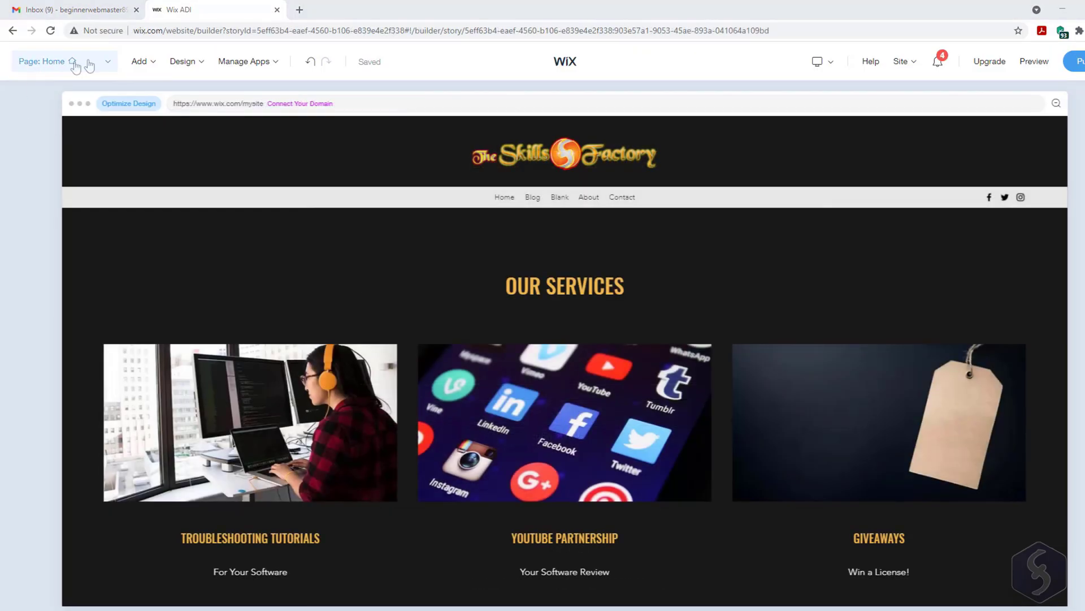
Look over the Blank, About and Contact pages, then delete the old Blank page
{"action": "left_click", "coordinate": [104, 62]}
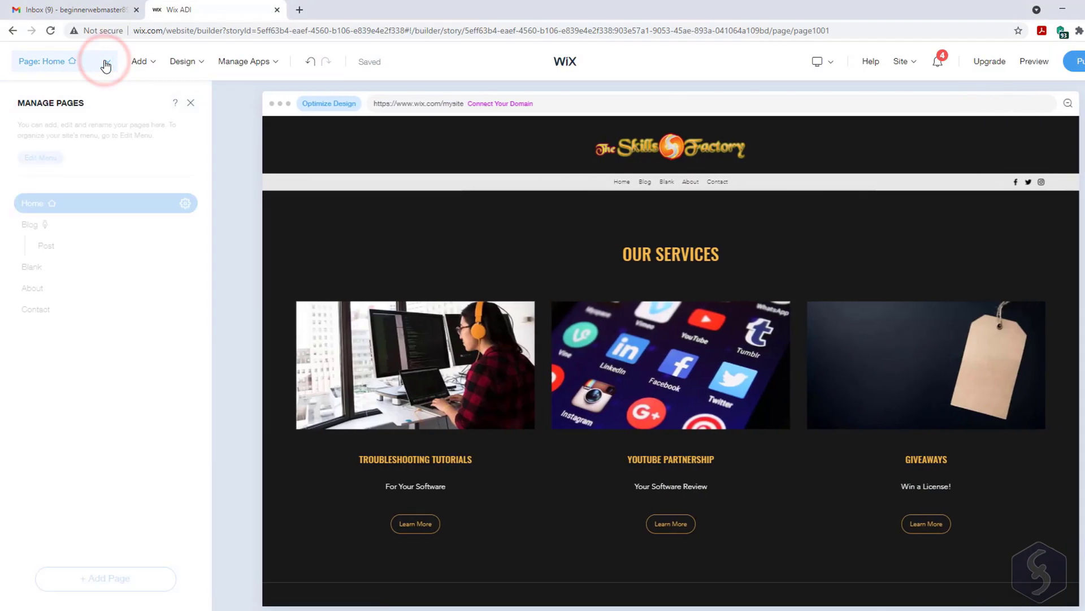
{"action": "left_click", "coordinate": [34, 266]}
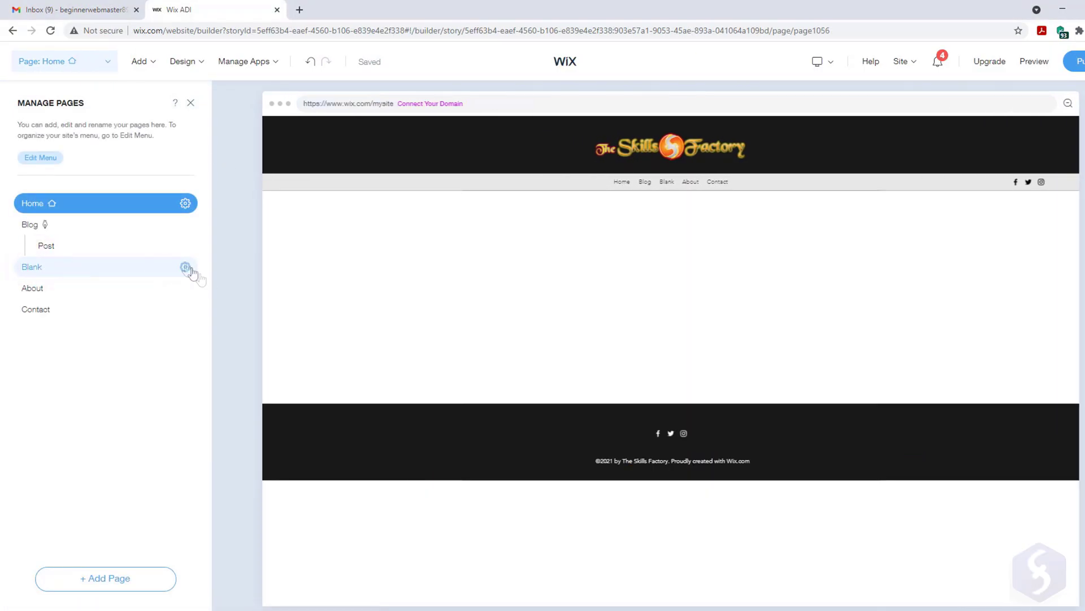
{"action": "left_click", "coordinate": [47, 288]}
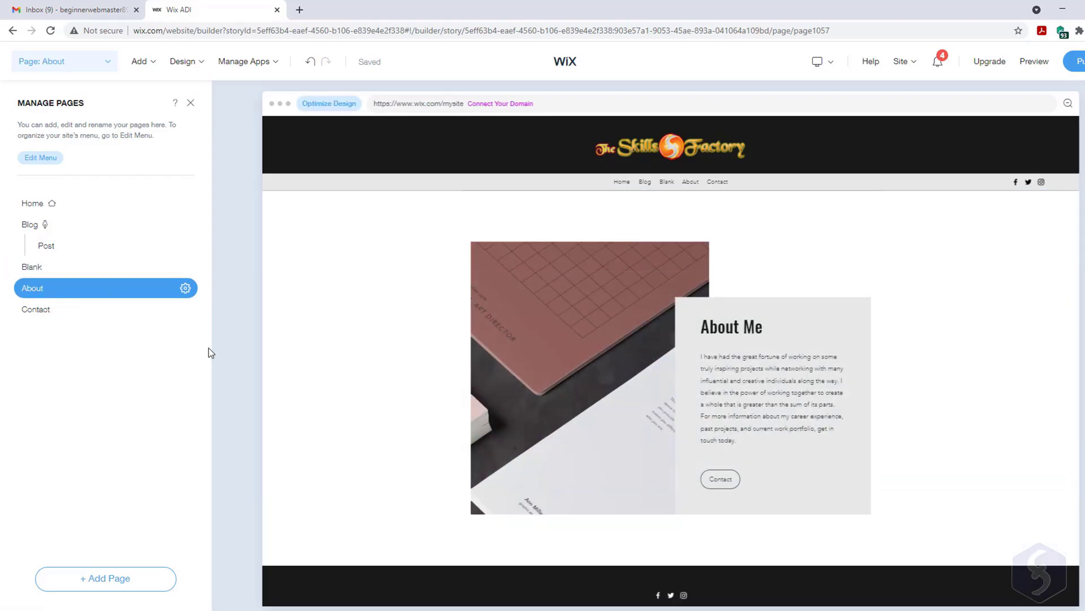
{"action": "left_click", "coordinate": [113, 310]}
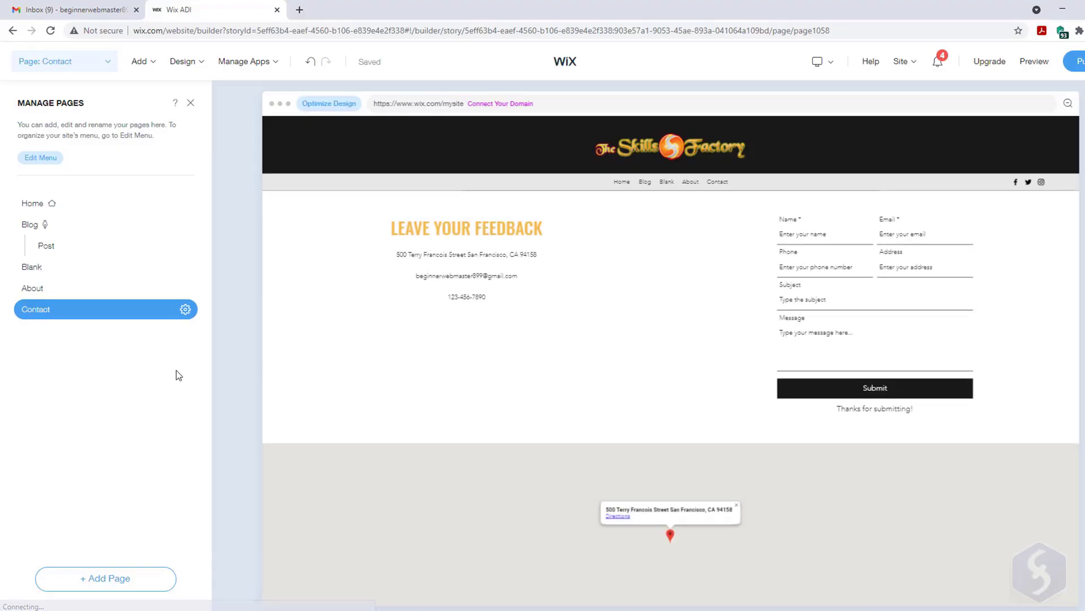
{"action": "left_click", "coordinate": [170, 266]}
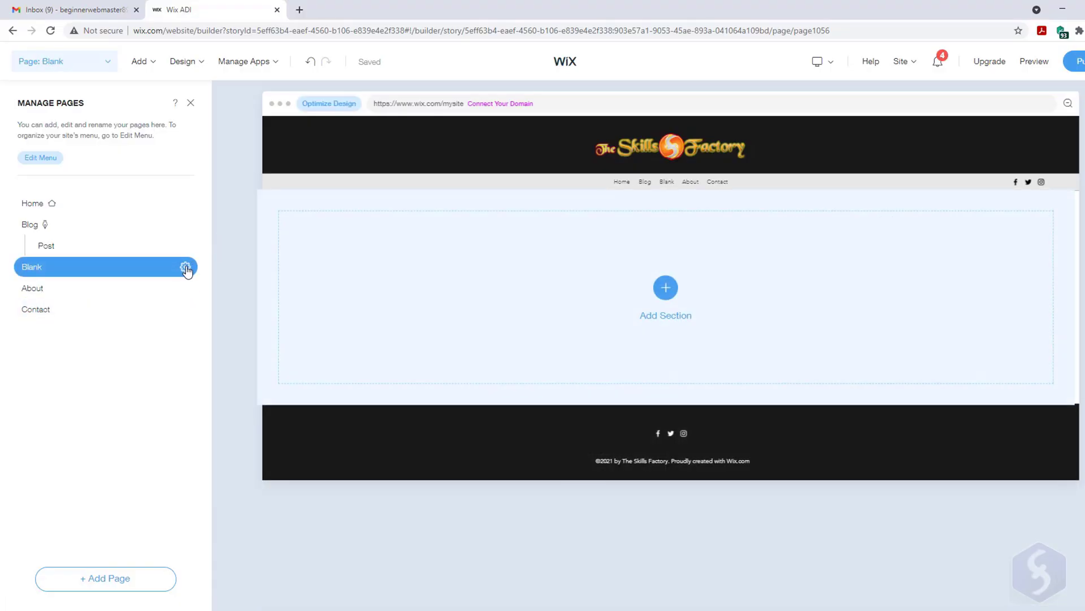
{"action": "left_click", "coordinate": [185, 266]}
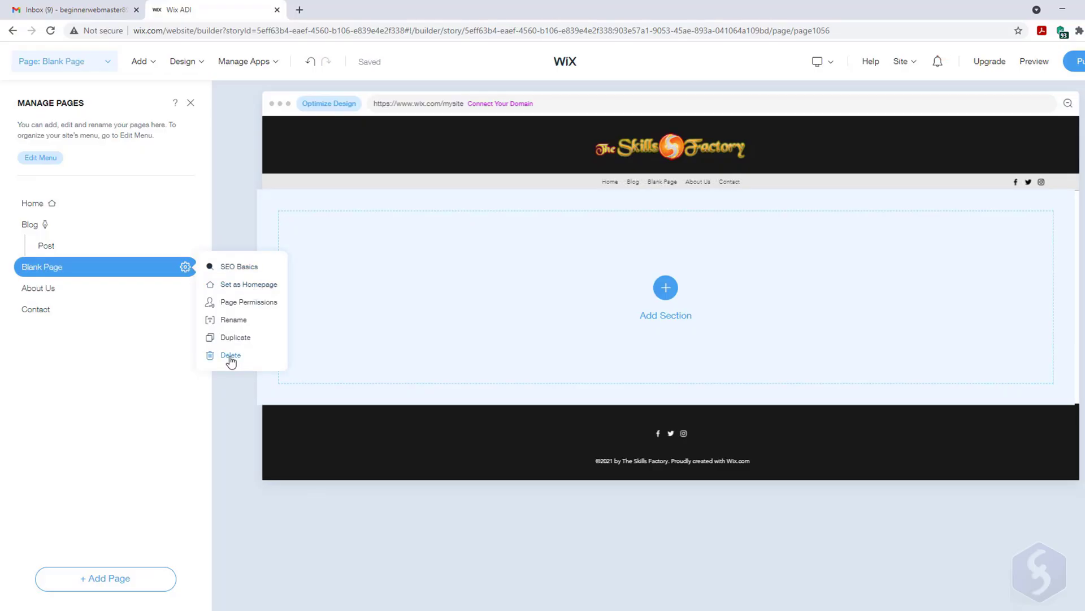
{"action": "left_click", "coordinate": [230, 355]}
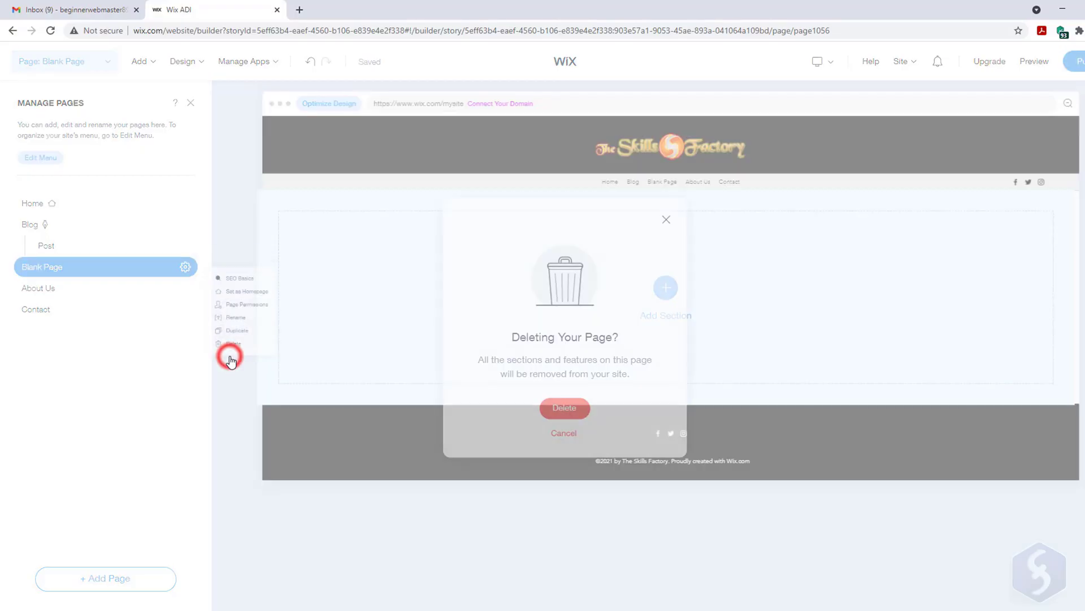
{"action": "left_click", "coordinate": [556, 408]}
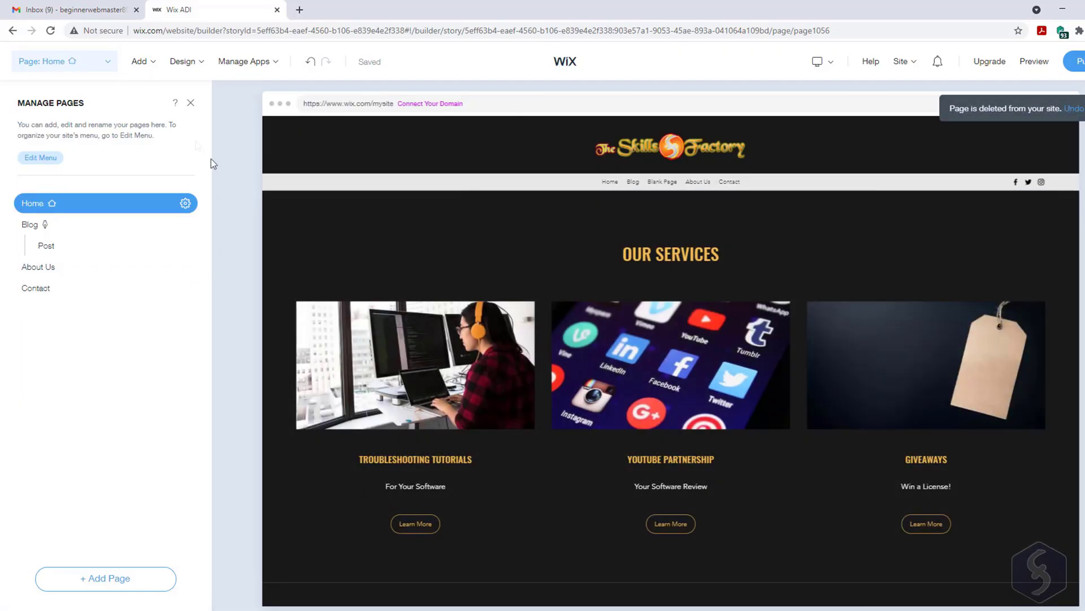
Add a new Blank Page to the site
{"action": "left_click", "coordinate": [139, 61]}
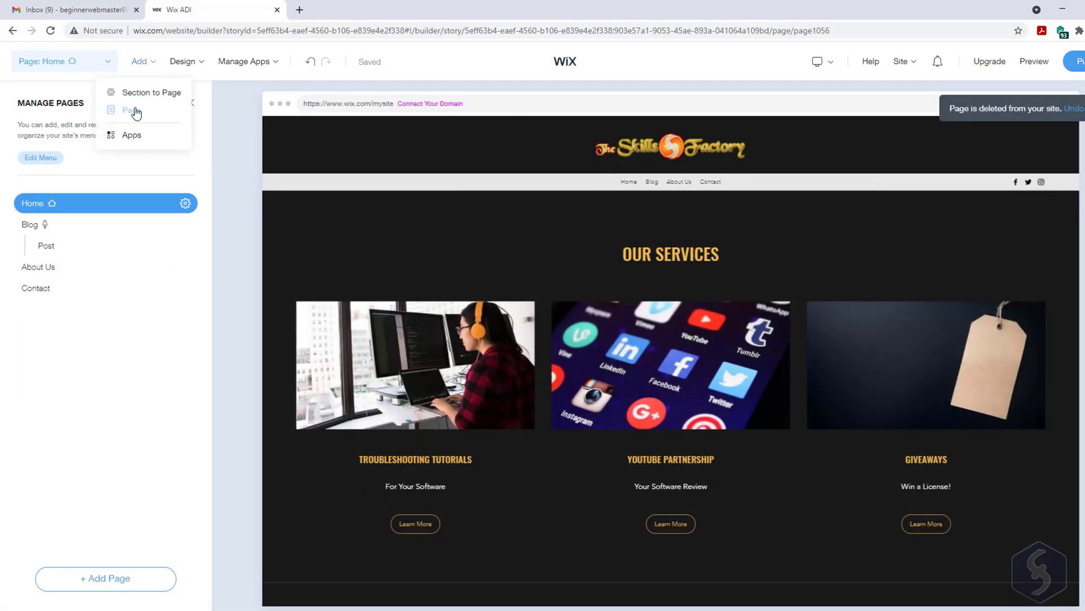
{"action": "left_click", "coordinate": [135, 110]}
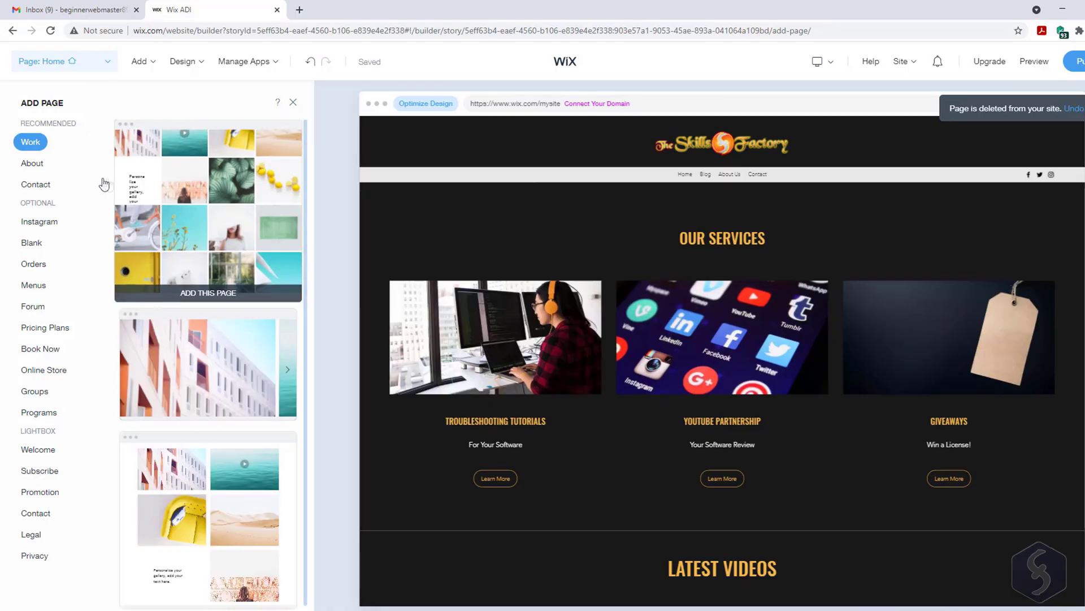
{"action": "left_click", "coordinate": [31, 244]}
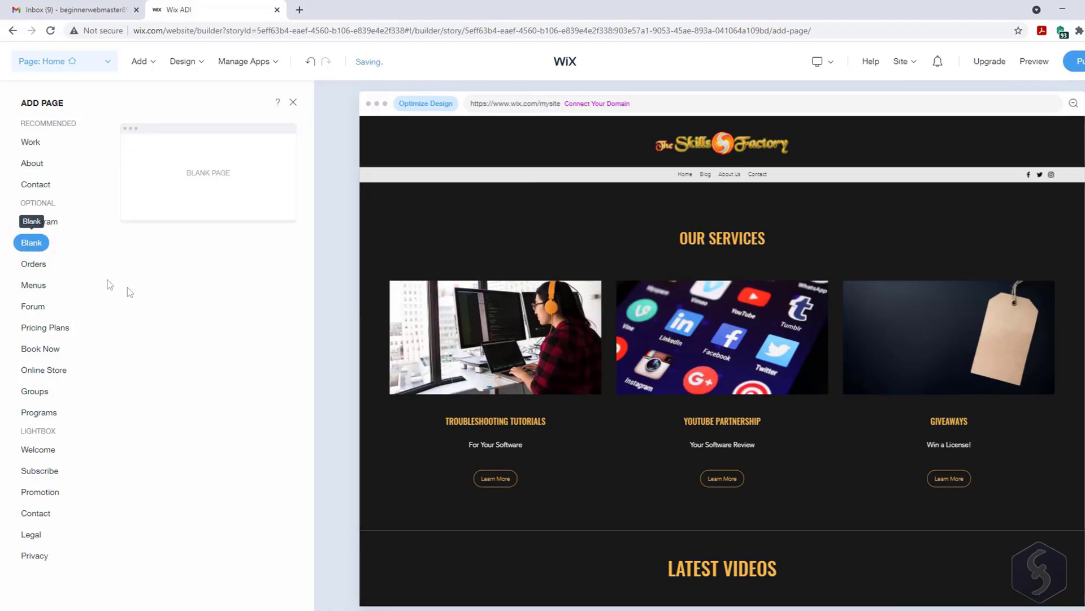
{"action": "left_click", "coordinate": [250, 172]}
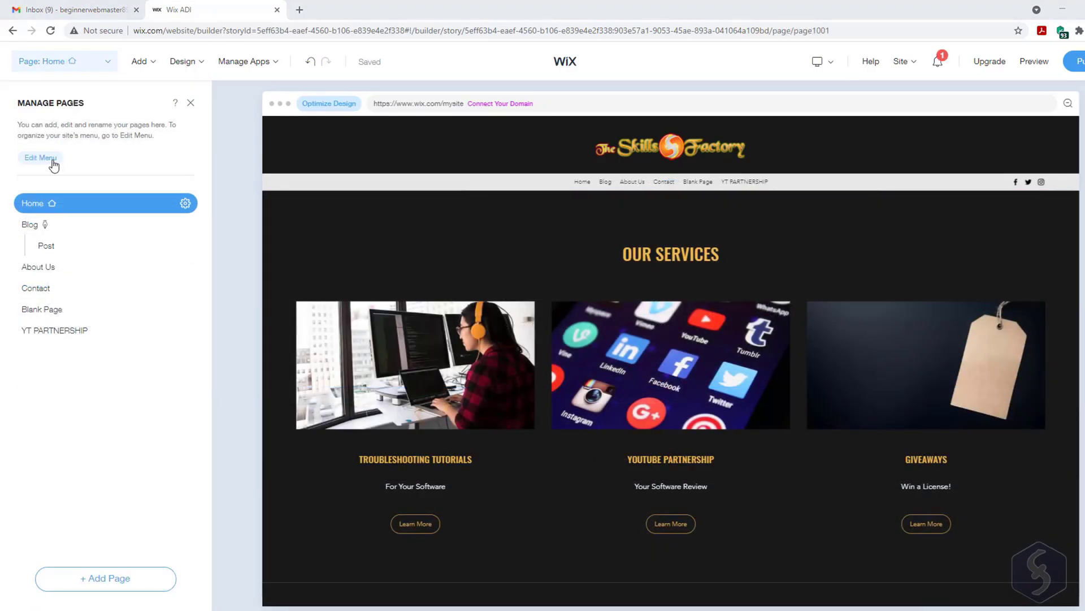
Place YT PARTNERSHIP right after Blog in the site menu and rename Blank Page to Giveaways
{"action": "left_click", "coordinate": [53, 161]}
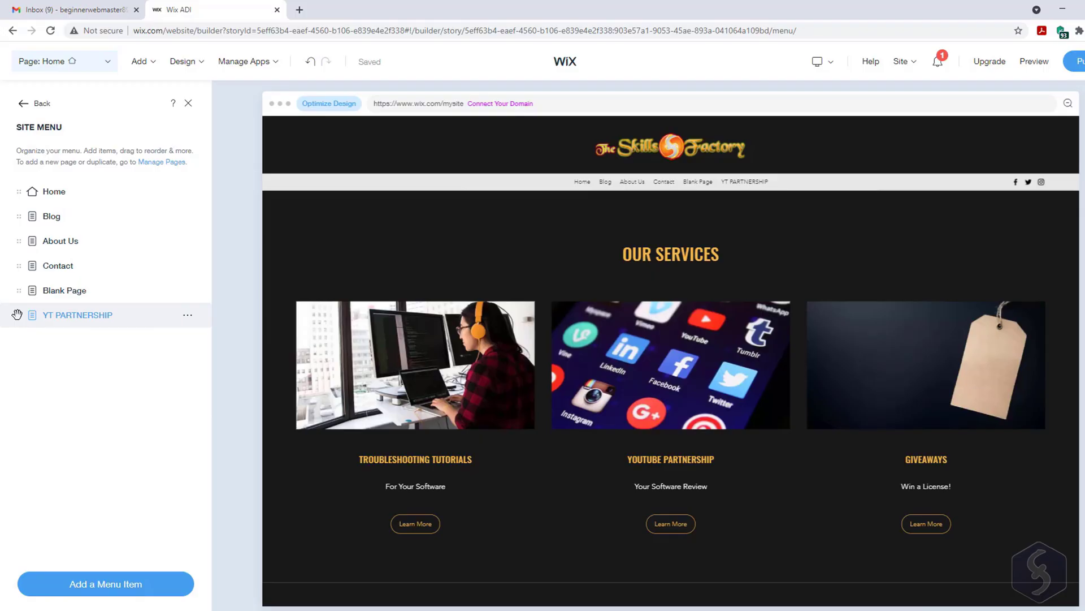
{"action": "left_click_drag", "start_coordinate": [17, 314], "coordinate": [26, 244]}
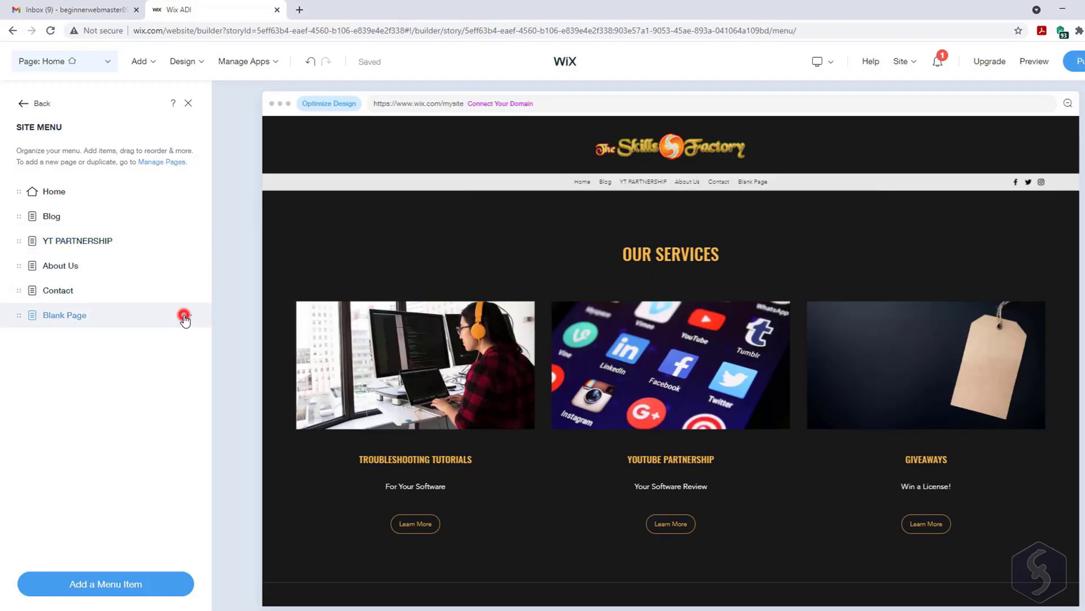
{"action": "left_click", "coordinate": [185, 316]}
{"action": "left_click", "coordinate": [248, 281]}
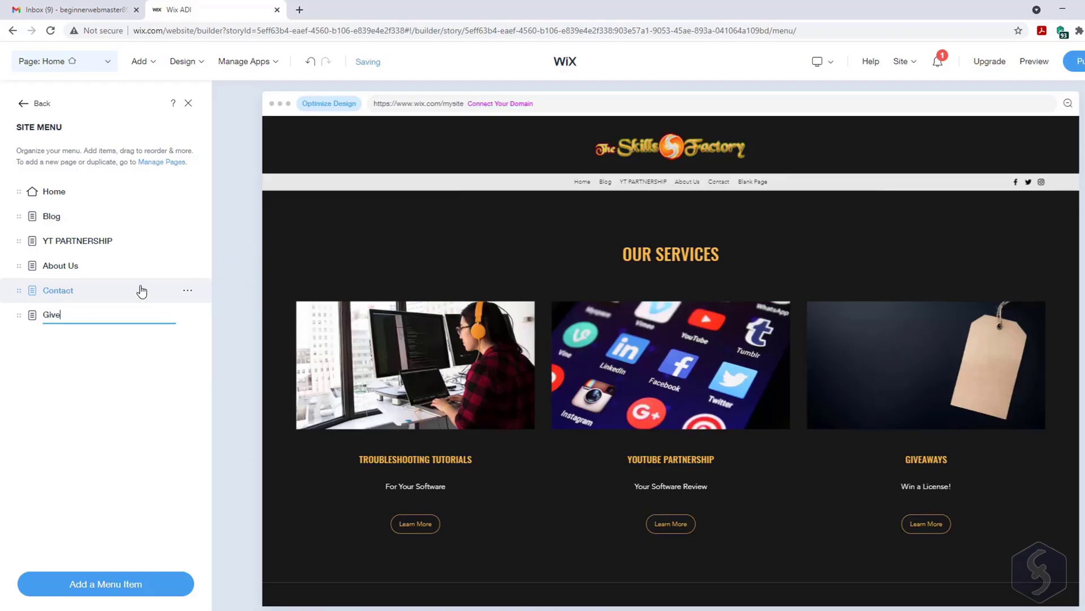
{"action": "key", "text": "Return"}
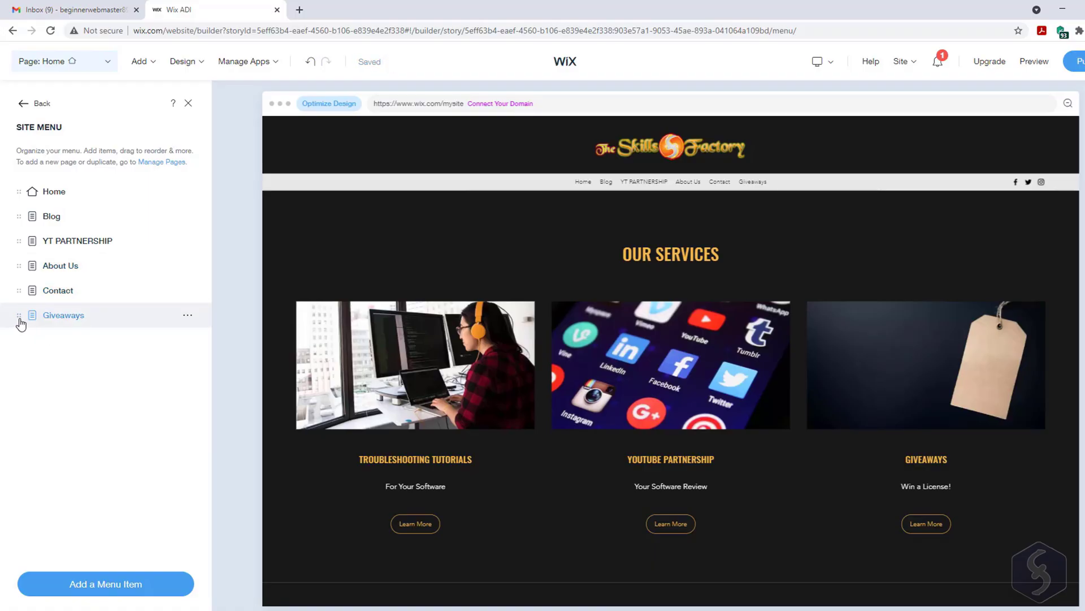
Publish the site on the free wixsite.com address ending /websiteskills and view the custom-domain options
{"action": "left_click", "coordinate": [189, 103]}
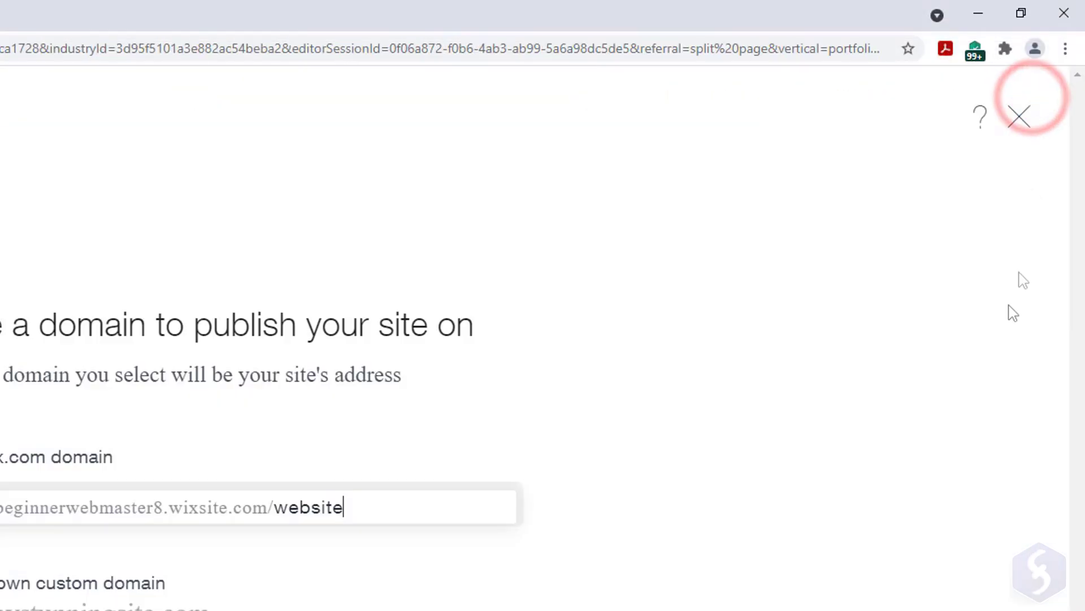
{"action": "type", "text": "skills"}
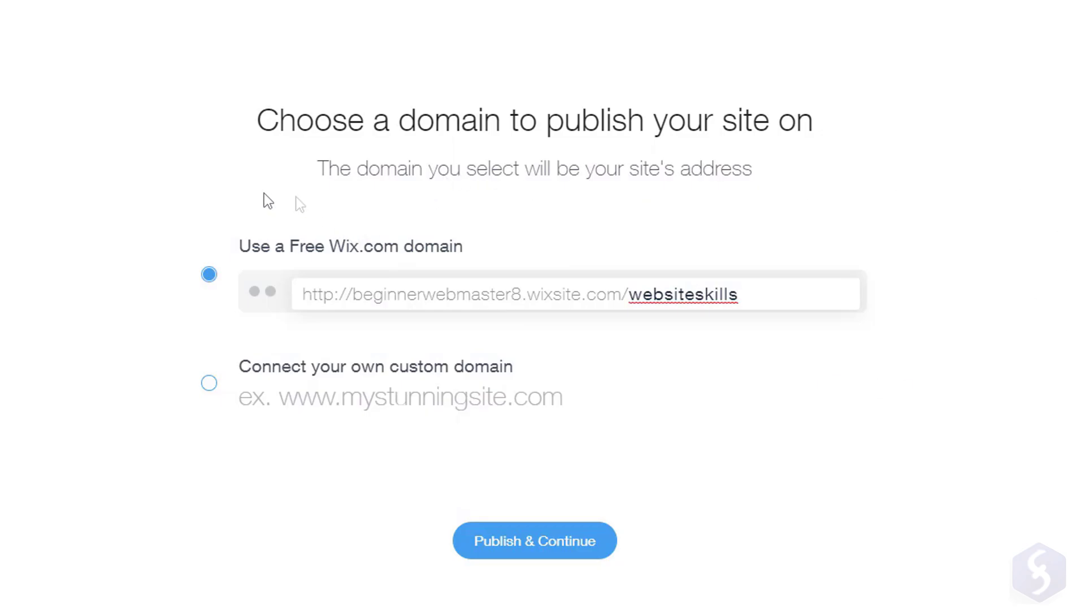
{"action": "left_click", "coordinate": [574, 551]}
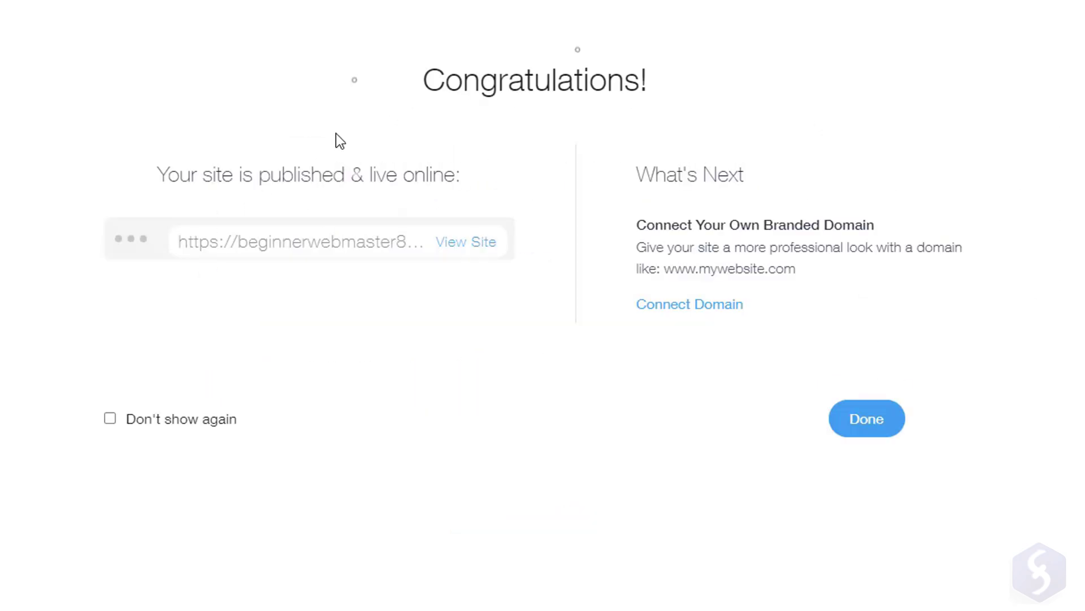
{"action": "left_click", "coordinate": [709, 307]}
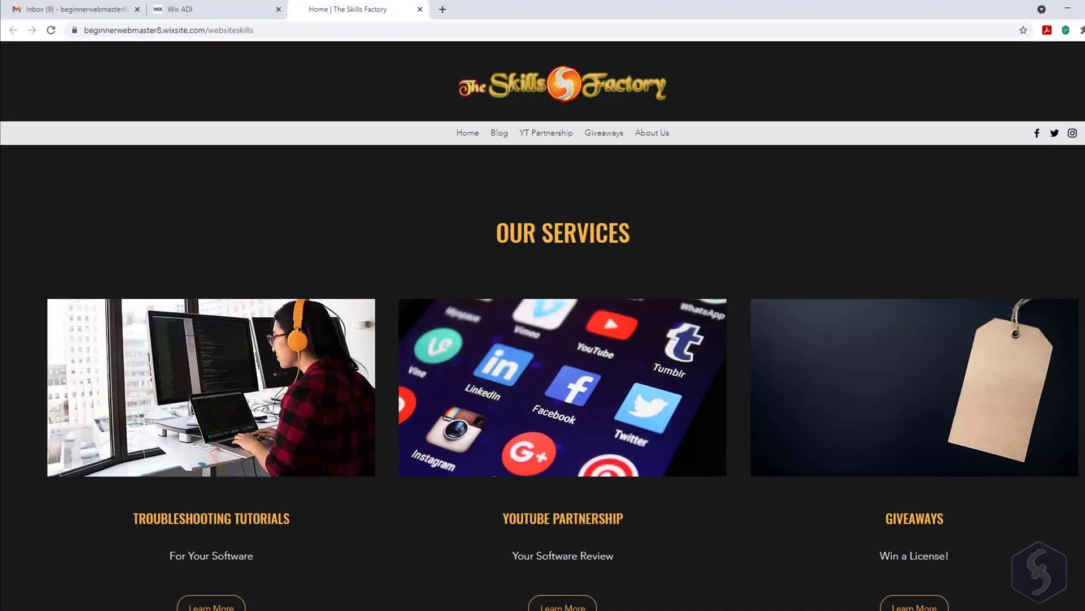
{"action": "scroll", "coordinate": [562, 378], "scroll_direction": "down", "scroll_amount": 15}
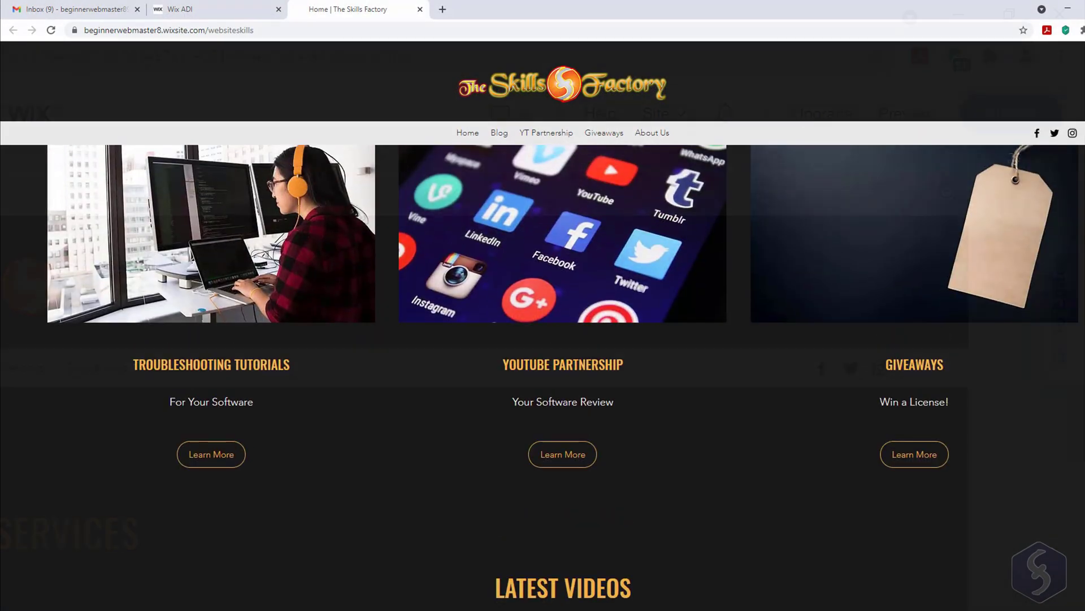
Go from the live site to the site's Wix Dashboard
{"action": "left_click", "coordinate": [664, 130]}
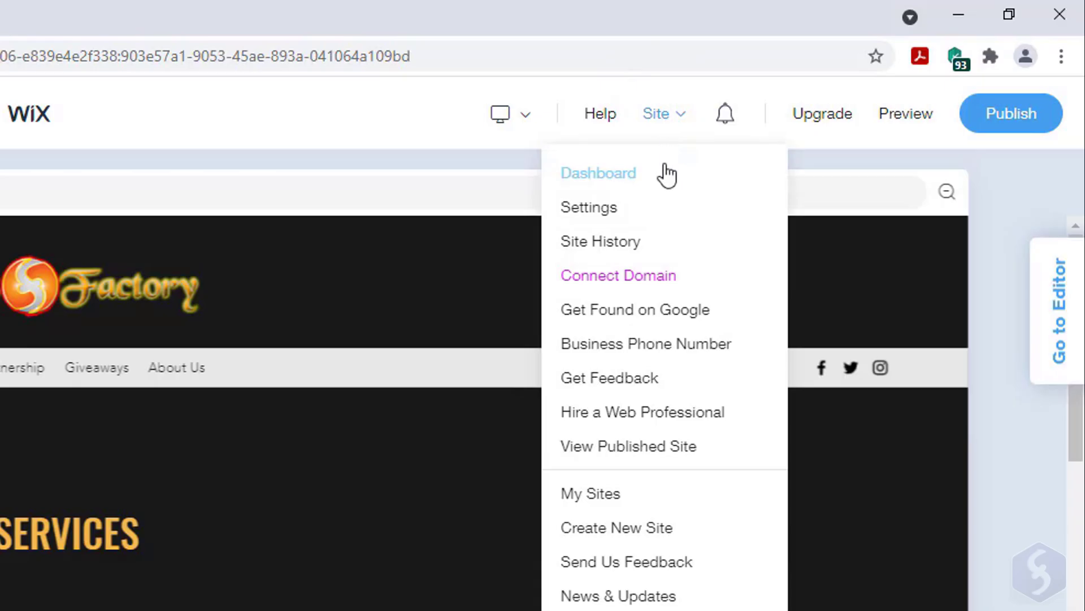
{"action": "left_click", "coordinate": [663, 172]}
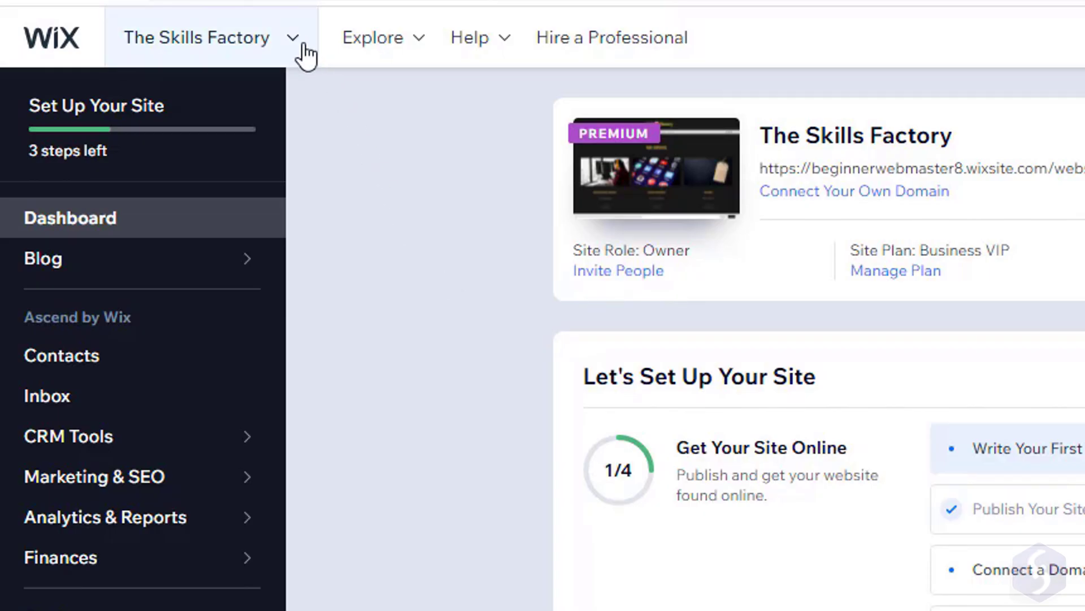
{"action": "left_click", "coordinate": [147, 19]}
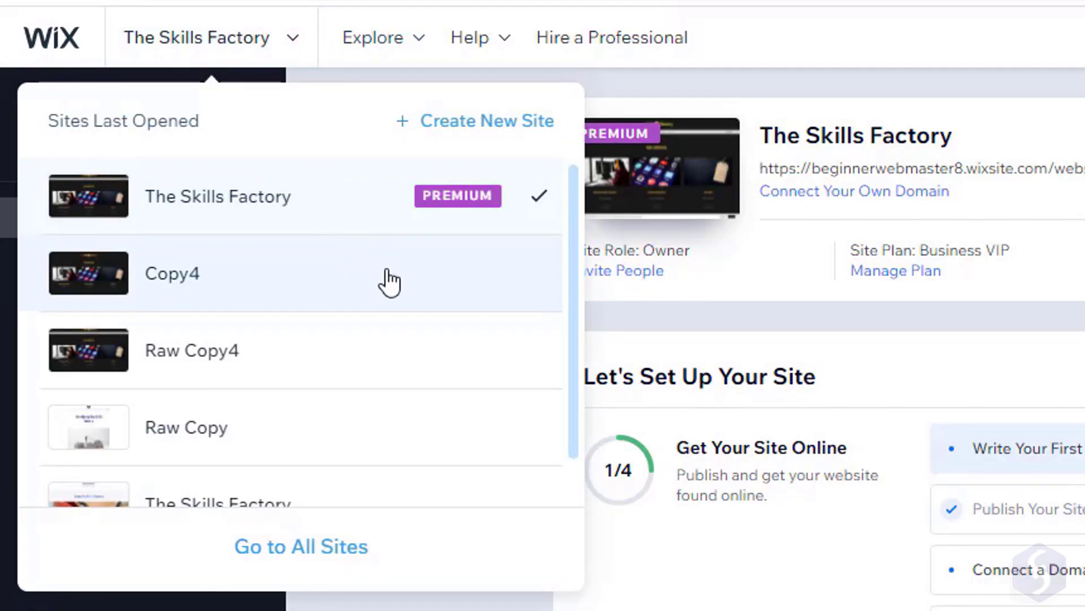
{"action": "scroll", "coordinate": [389, 280], "scroll_direction": "down", "scroll_amount": 2}
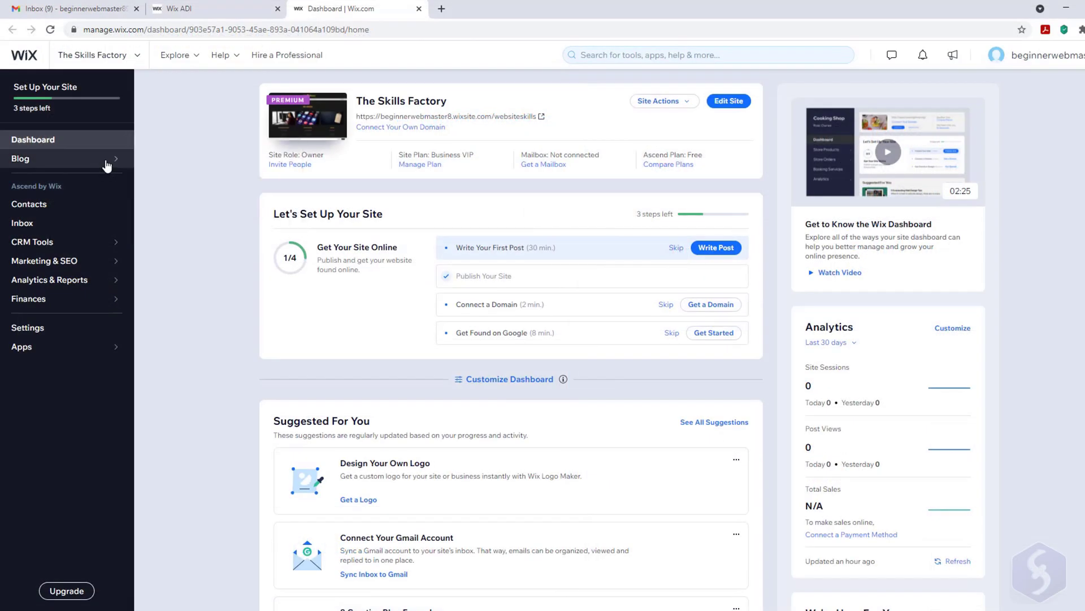
Browse the CRM Tools pages (Contacts, Inbox, Automations, Forms, Workflows), ending on the Site Members list
{"action": "mouse_move", "coordinate": [106, 165]}
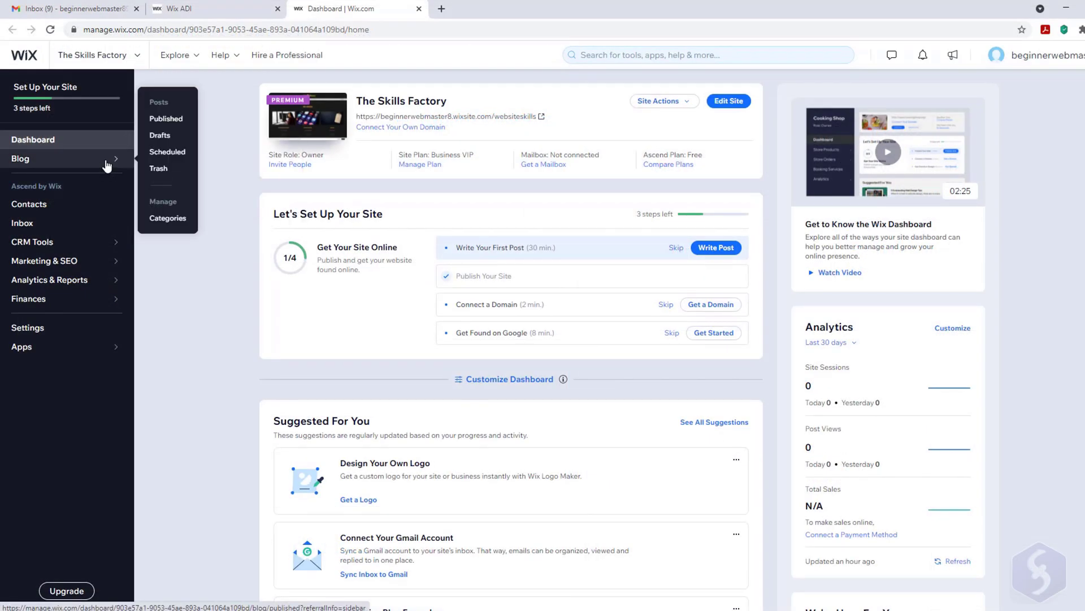
{"action": "left_click", "coordinate": [92, 206]}
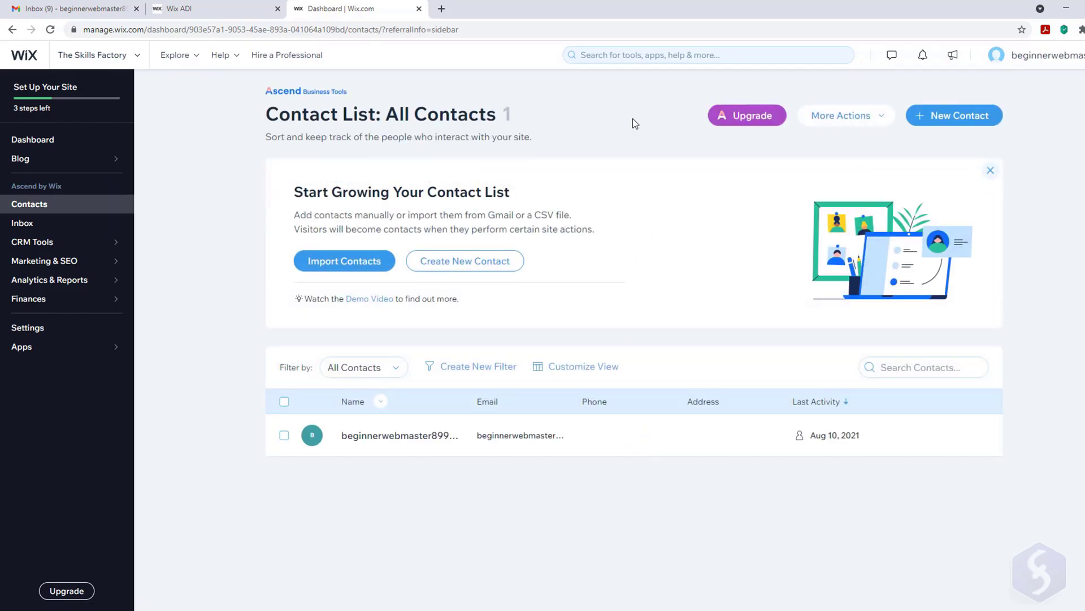
{"action": "left_click", "coordinate": [92, 225]}
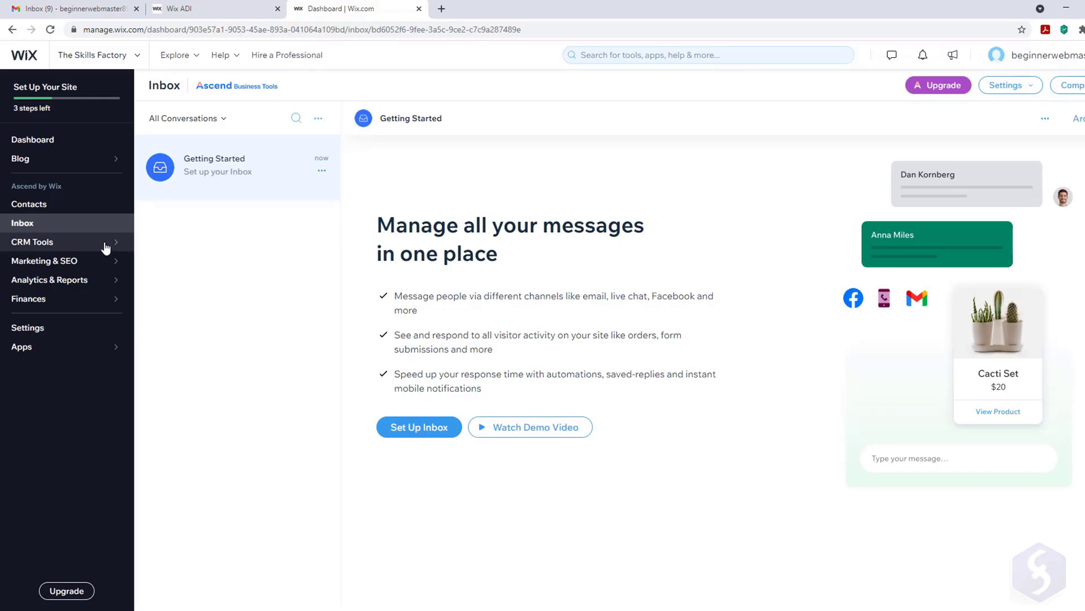
{"action": "left_click", "coordinate": [107, 242]}
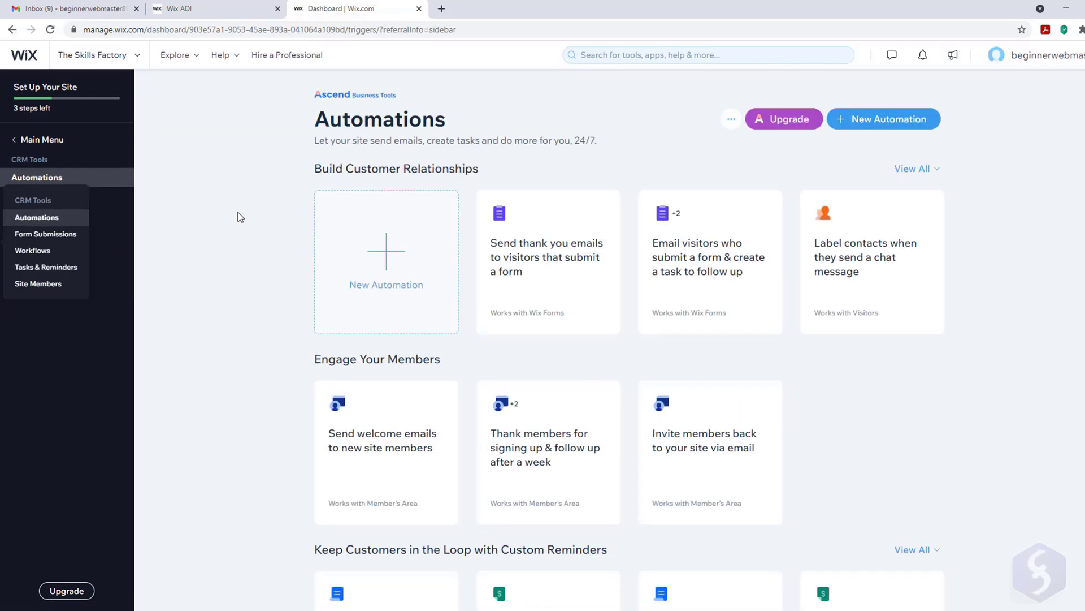
{"action": "scroll", "coordinate": [265, 229], "scroll_direction": "down", "scroll_amount": 3}
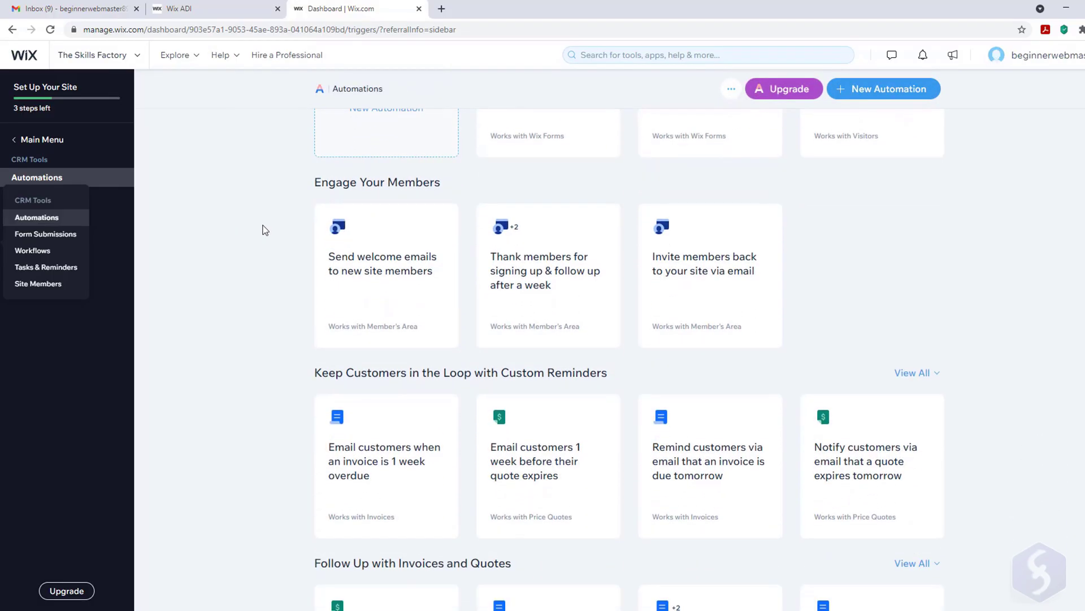
{"action": "scroll", "coordinate": [263, 229], "scroll_direction": "down", "scroll_amount": 3}
{"action": "scroll", "coordinate": [263, 230], "scroll_direction": "up", "scroll_amount": 6}
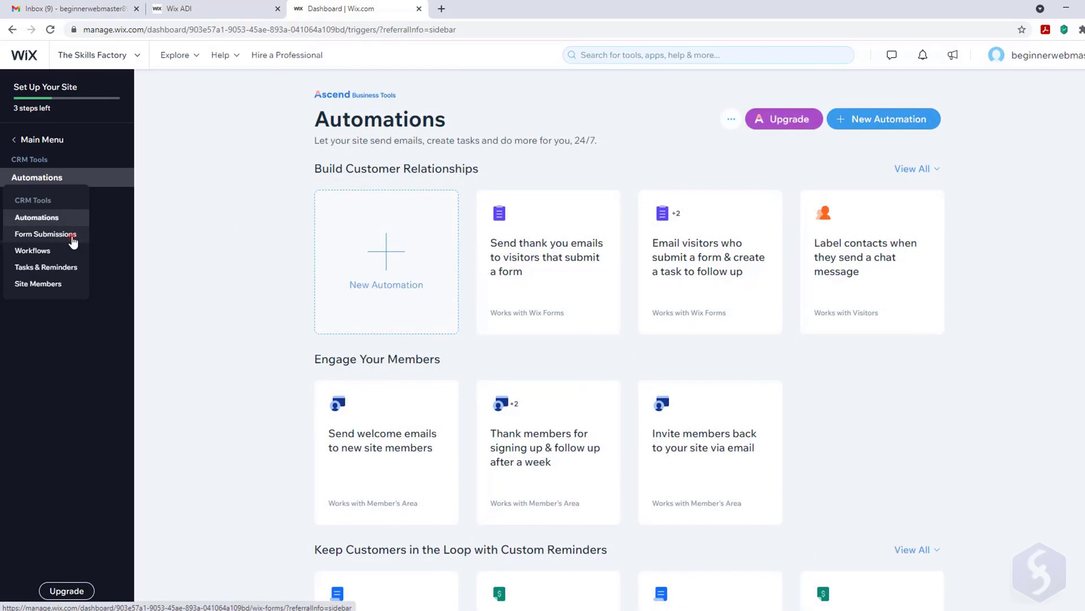
{"action": "left_click", "coordinate": [72, 240]}
{"action": "left_click", "coordinate": [32, 215]}
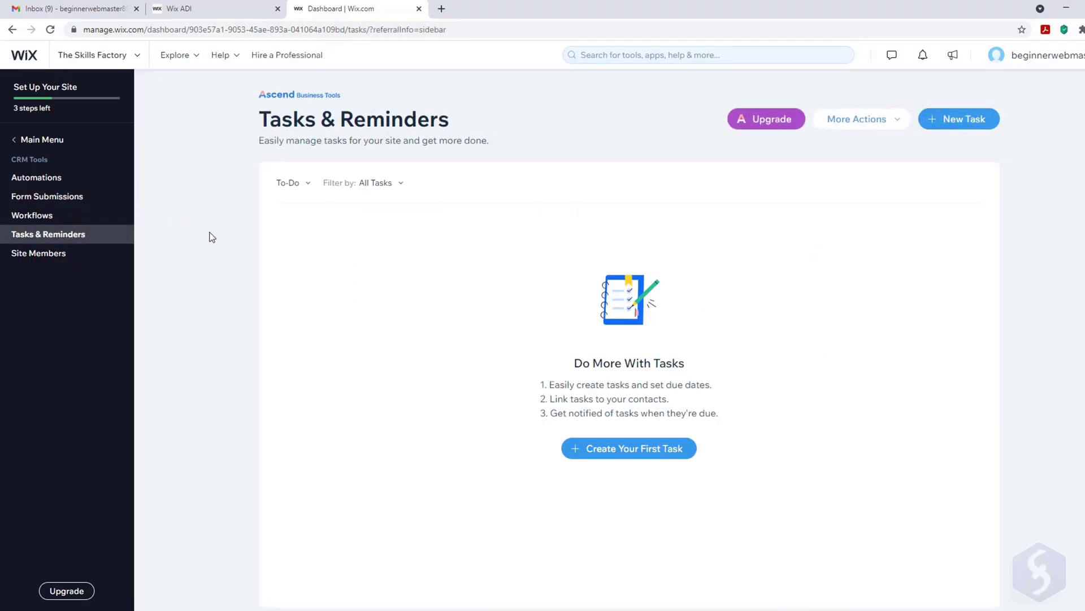
{"action": "left_click", "coordinate": [58, 255]}
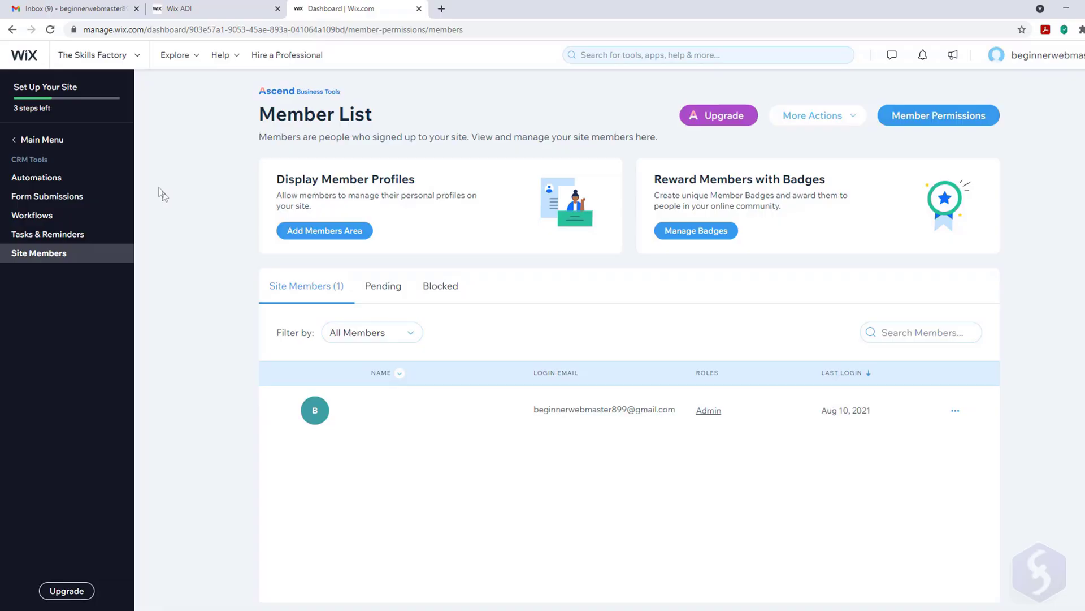
Tour the Marketing Home, Get Found on Google, SEO Tools and Logo Maker pages
{"action": "left_click", "coordinate": [41, 141]}
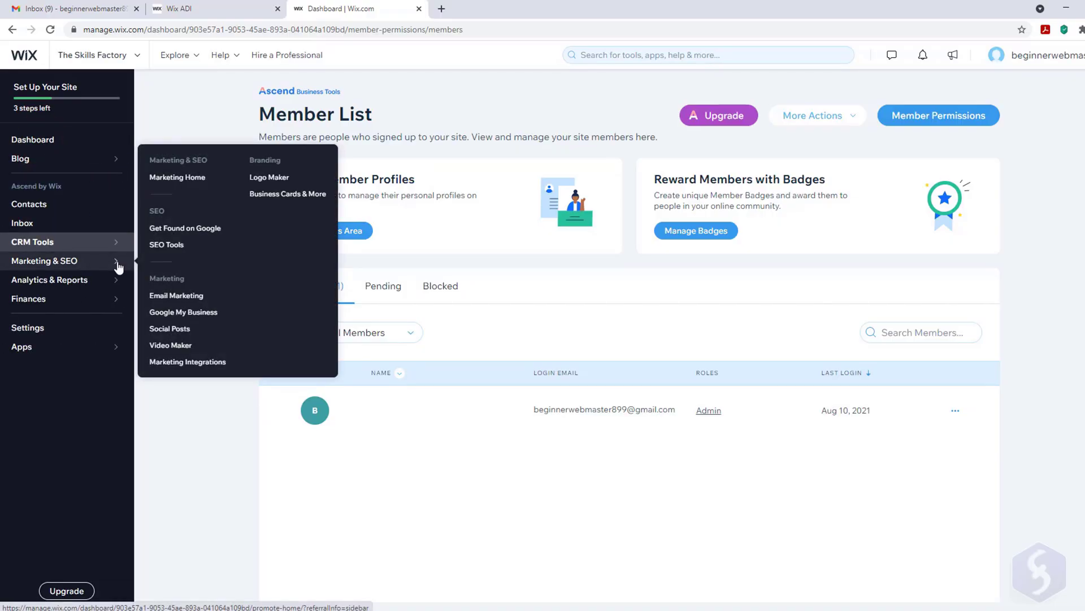
{"action": "left_click", "coordinate": [119, 267]}
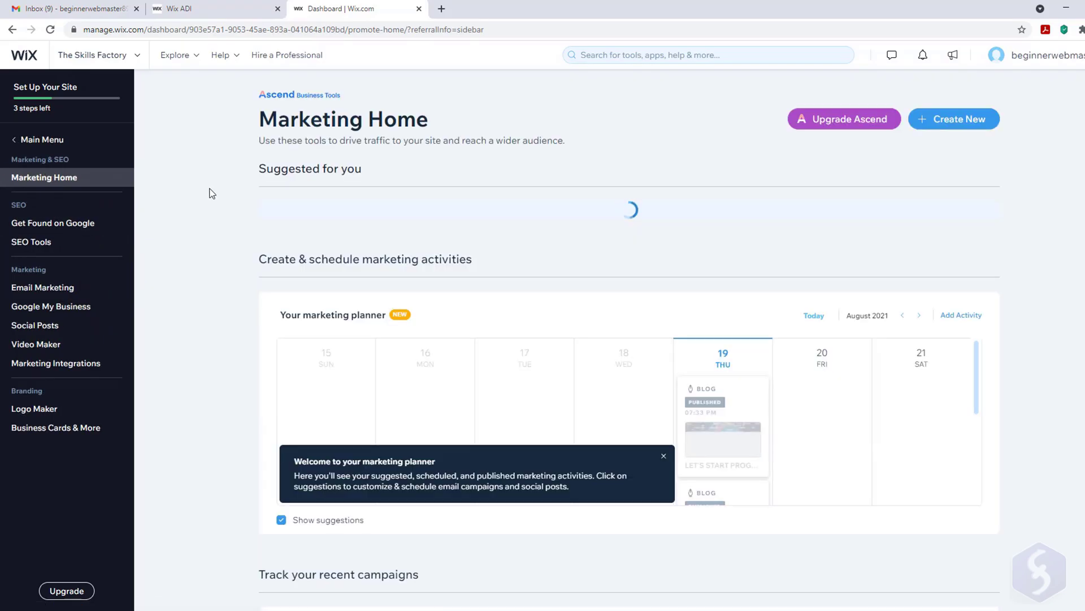
{"action": "left_click", "coordinate": [120, 223]}
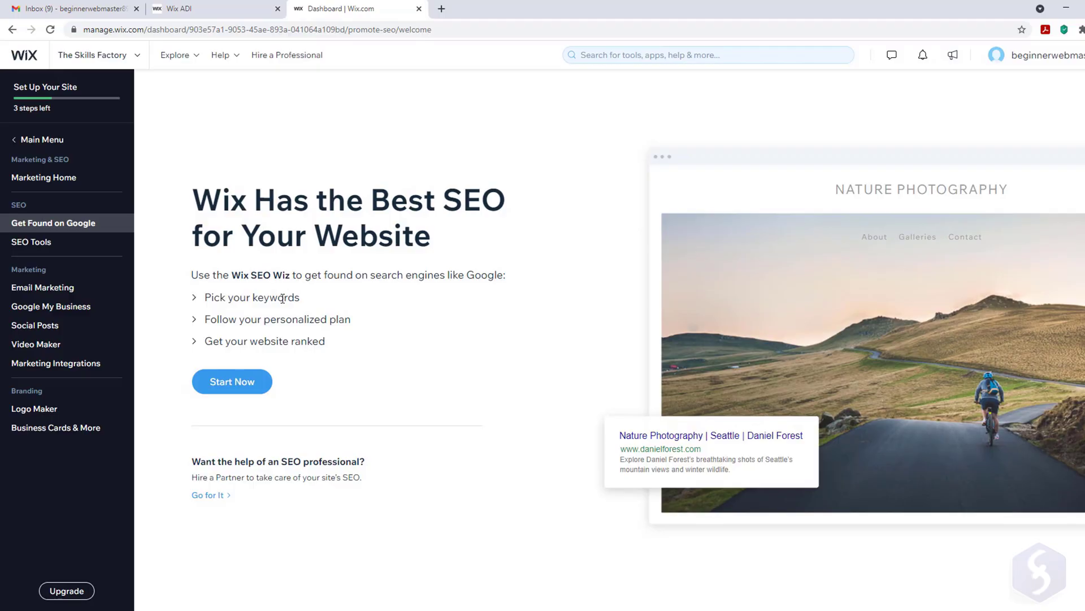
{"action": "left_click", "coordinate": [31, 241]}
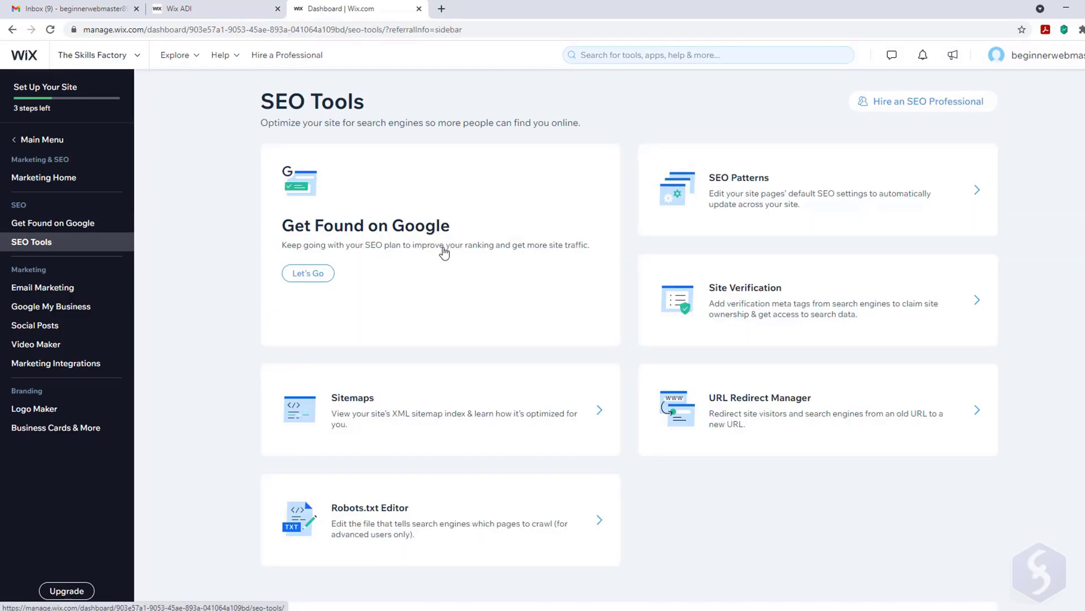
{"action": "scroll", "coordinate": [444, 253], "scroll_direction": "down", "scroll_amount": 1}
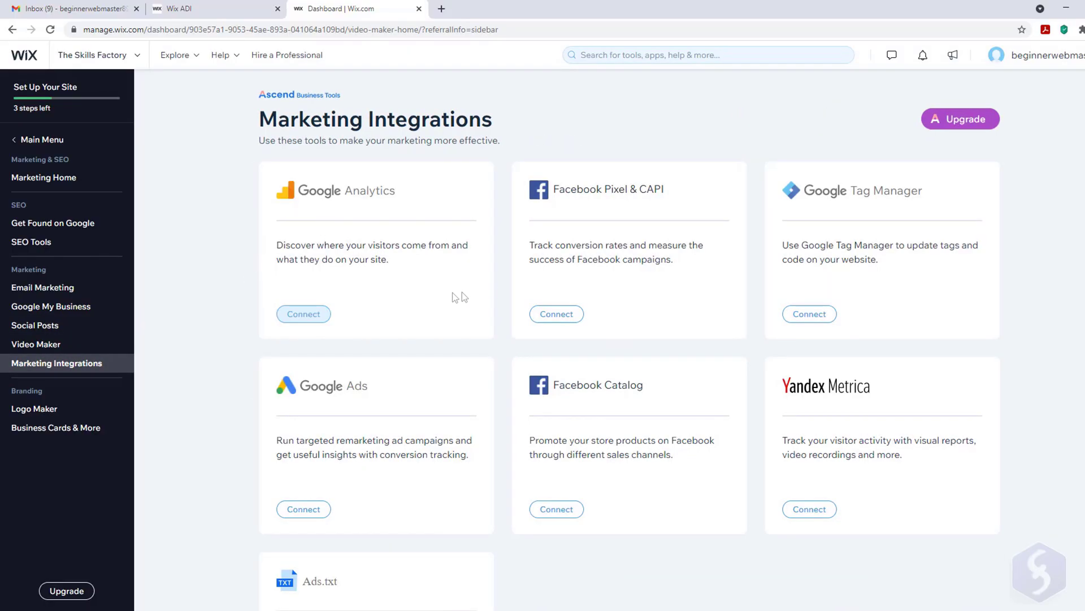
{"action": "left_click", "coordinate": [56, 409]}
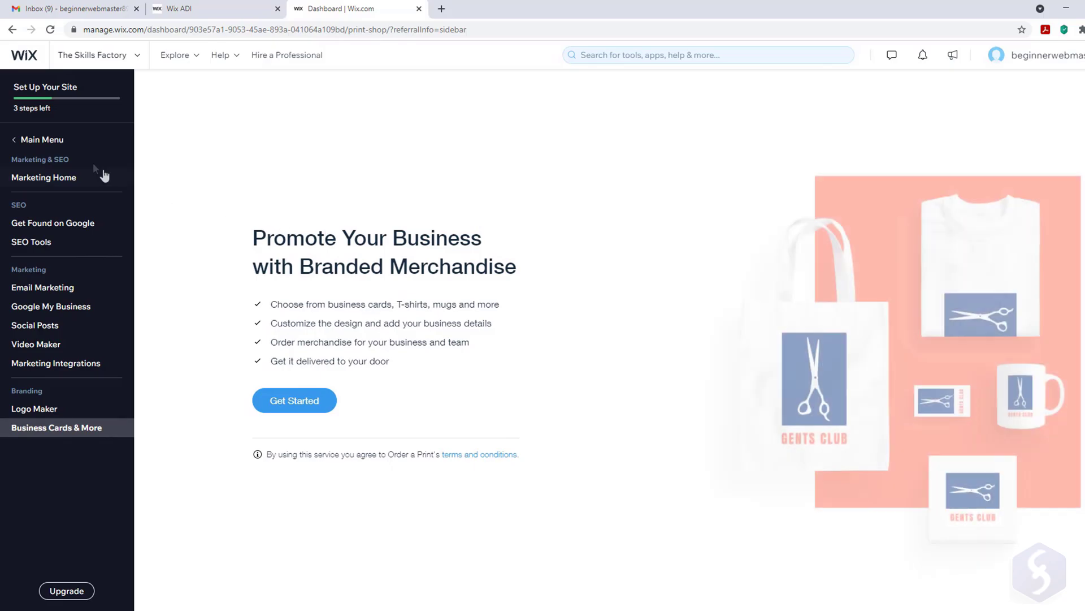
From the main menu, view the analytics traffic overview and the Alerts page
{"action": "left_click", "coordinate": [50, 141]}
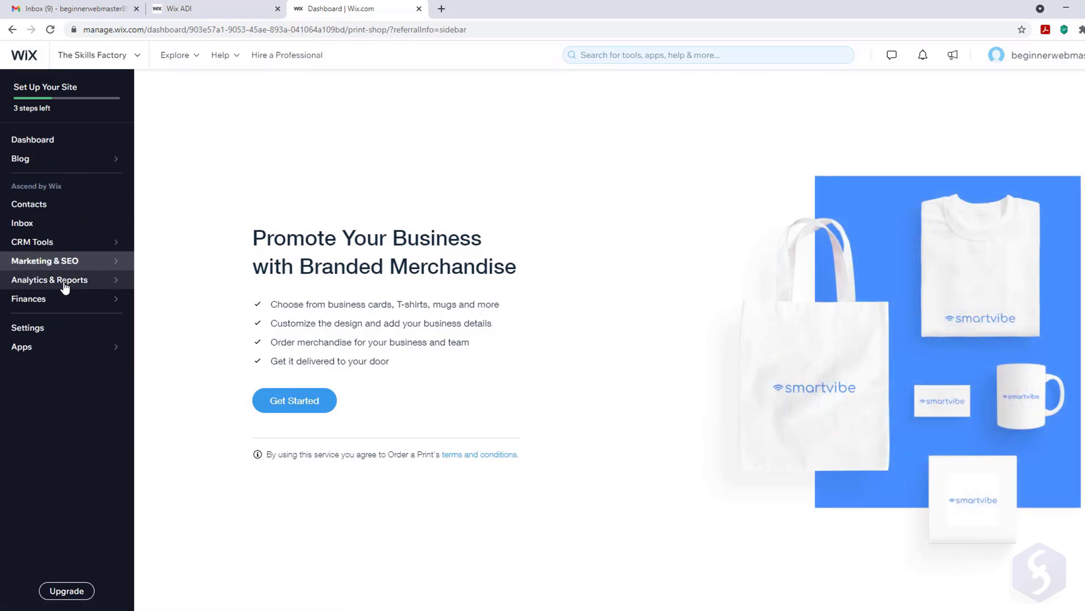
{"action": "left_click", "coordinate": [62, 281]}
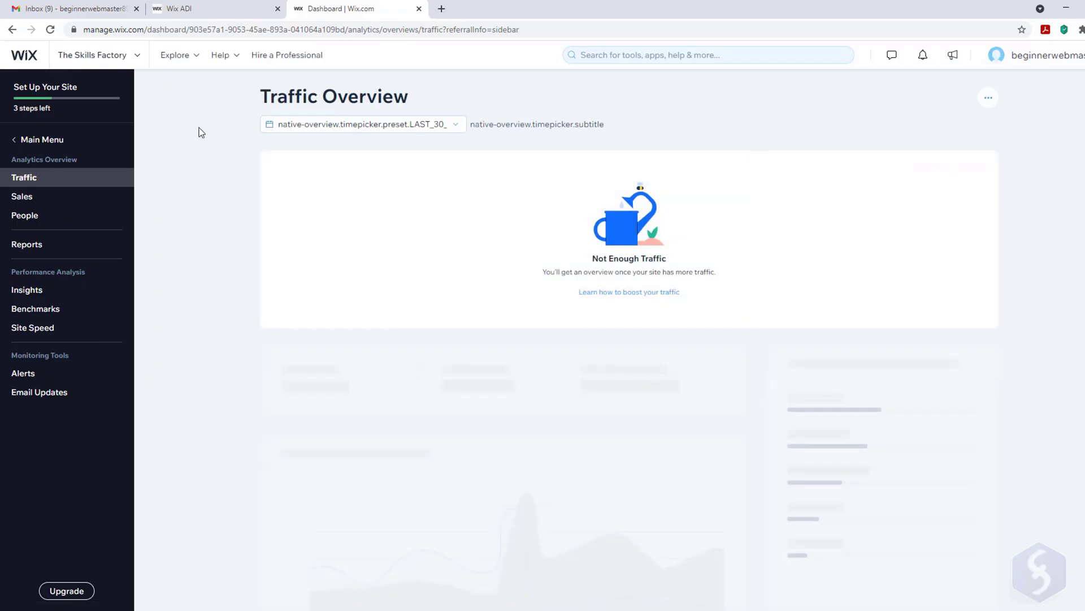
{"action": "left_click", "coordinate": [24, 373]}
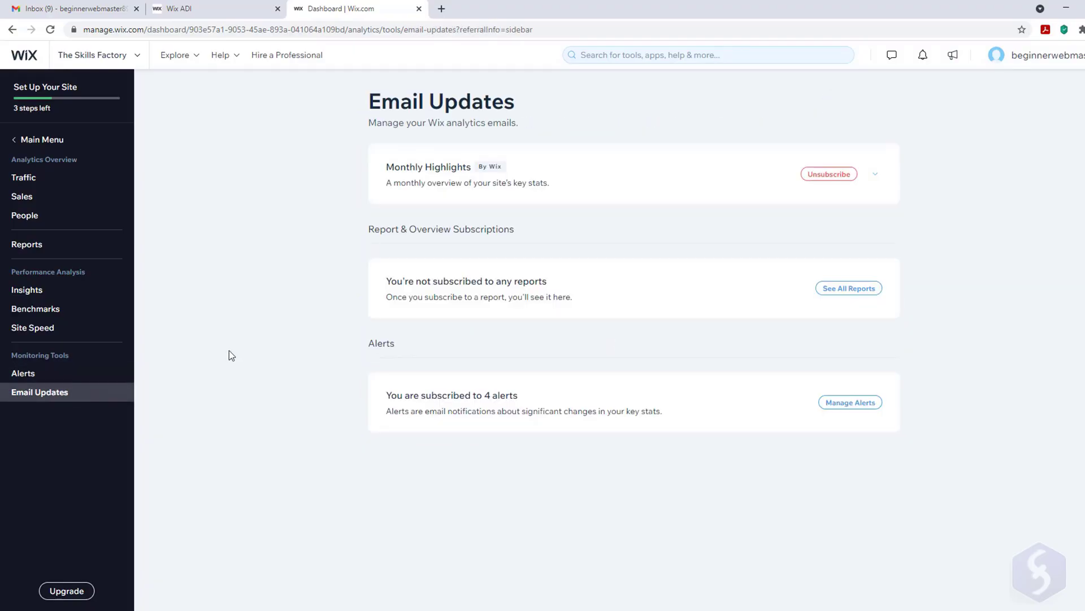
Open the site Settings overview and review Website settings and Business info
{"action": "left_click", "coordinate": [56, 140]}
{"action": "left_click", "coordinate": [27, 328]}
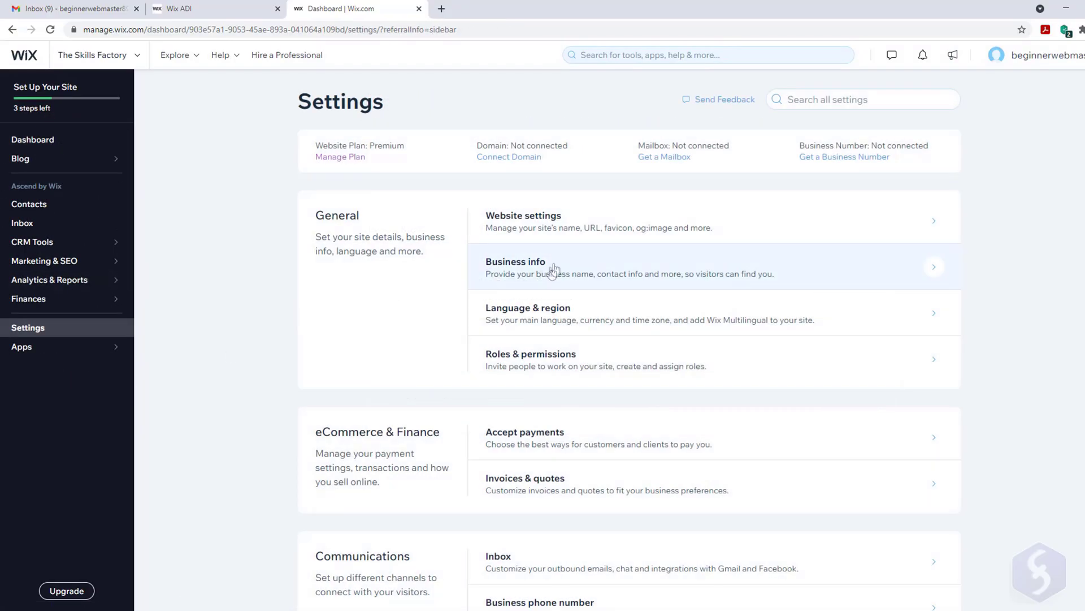
{"action": "left_click", "coordinate": [616, 221]}
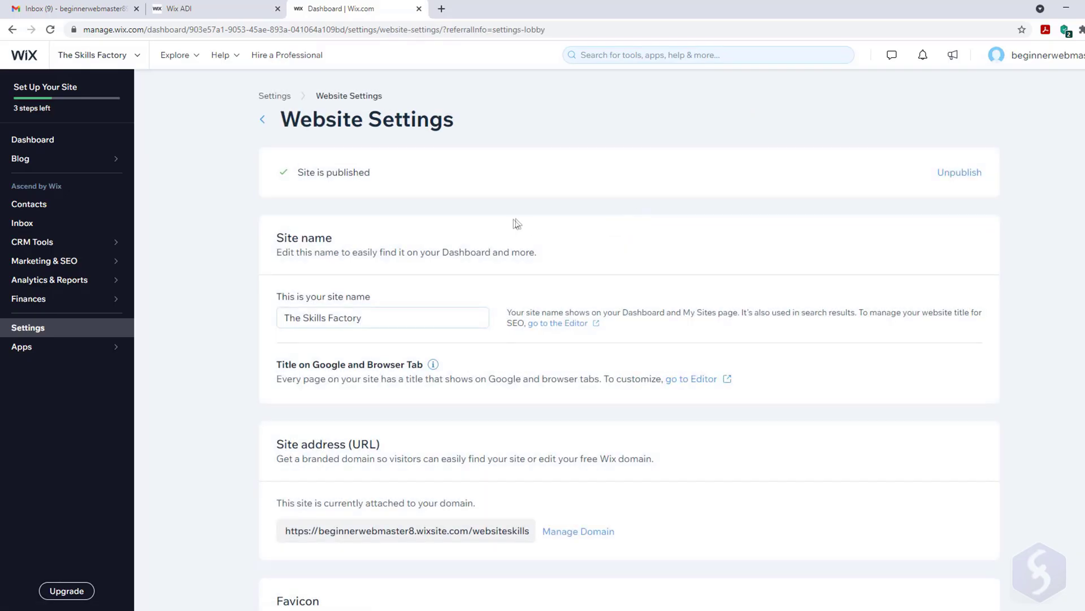
{"action": "scroll", "coordinate": [545, 305], "scroll_direction": "down", "scroll_amount": 4}
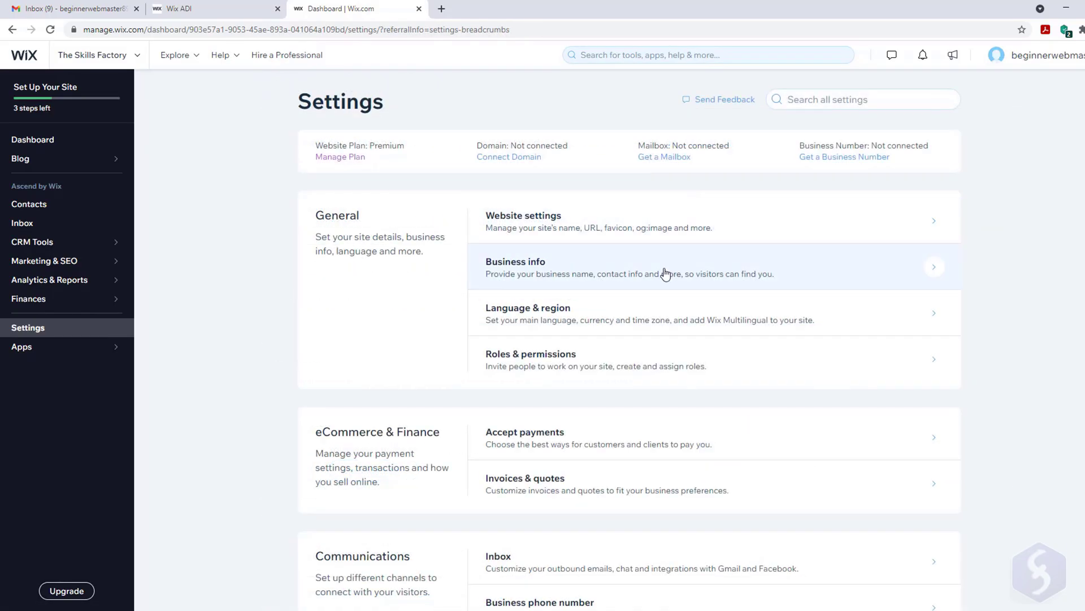
{"action": "left_click", "coordinate": [665, 273]}
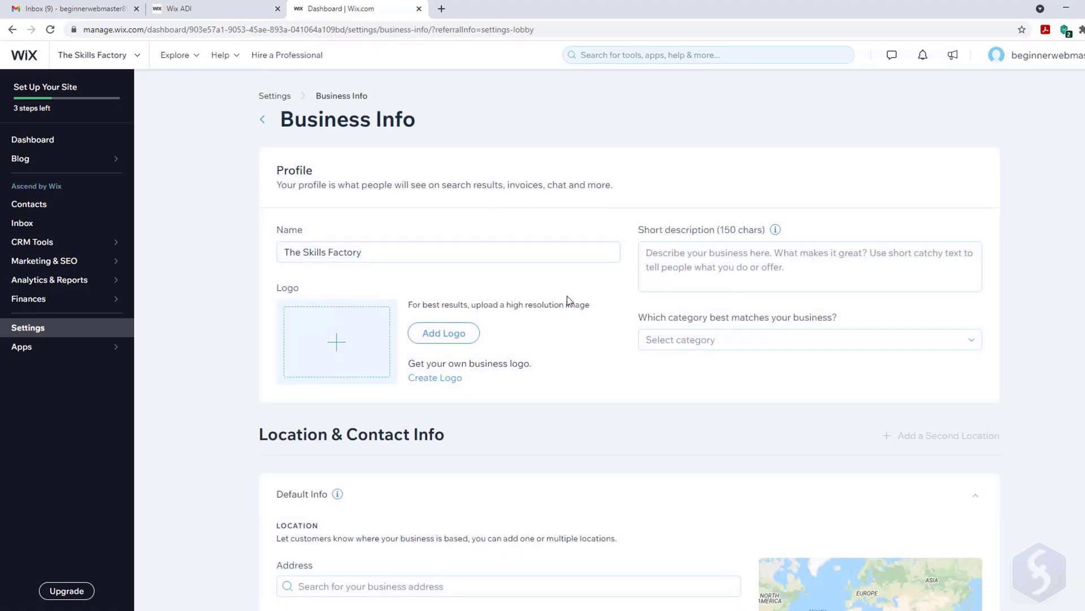
{"action": "left_click", "coordinate": [275, 96]}
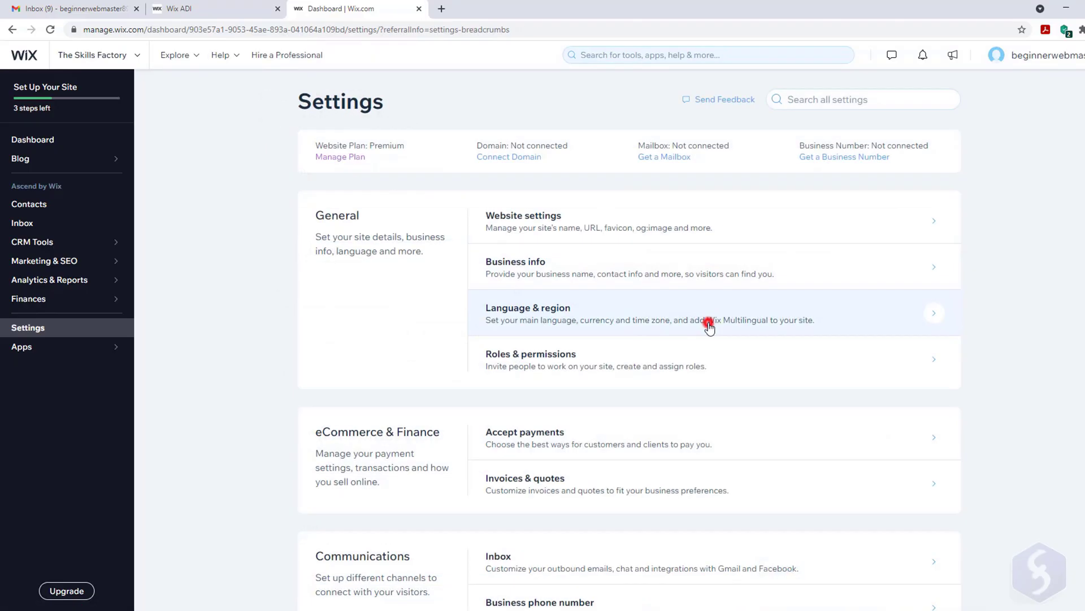
Review the Language & region settings, then Roles & permissions and the Manage Roles page
{"action": "left_click", "coordinate": [708, 325]}
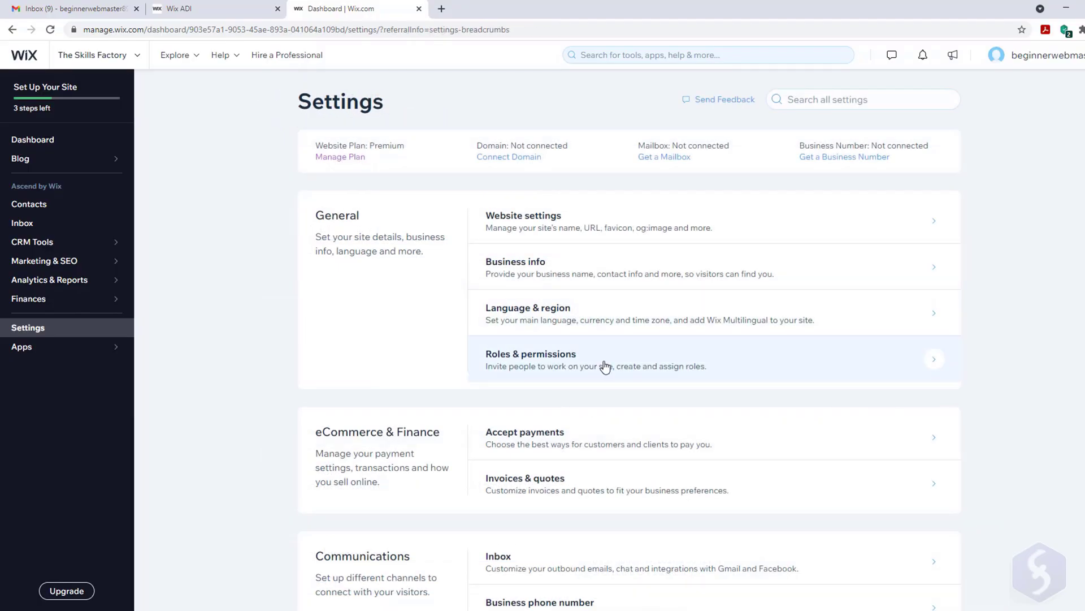
{"action": "left_click", "coordinate": [603, 368]}
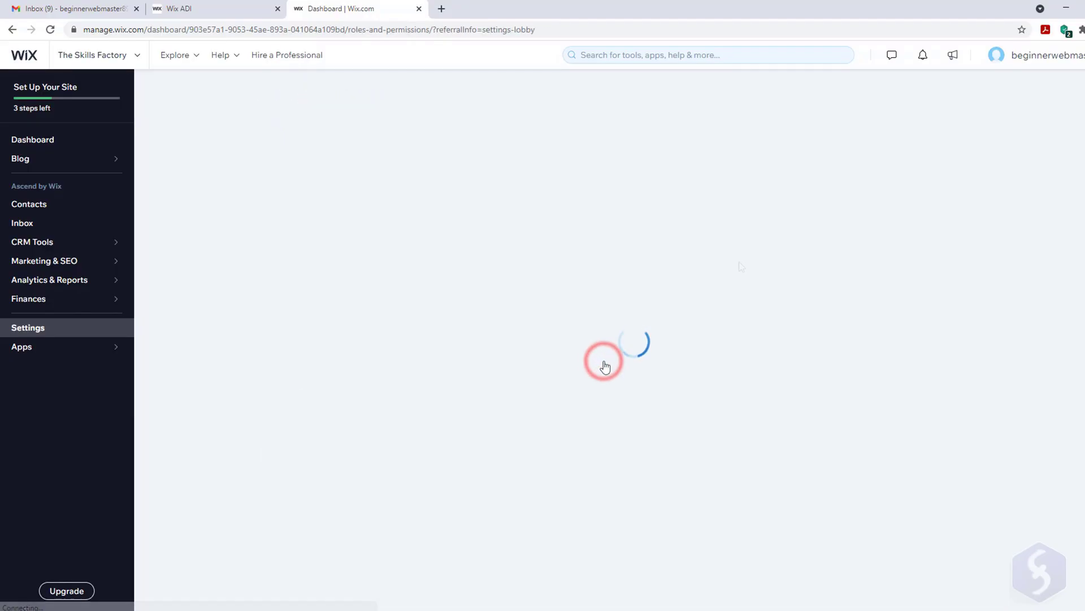
{"action": "left_click", "coordinate": [839, 123]}
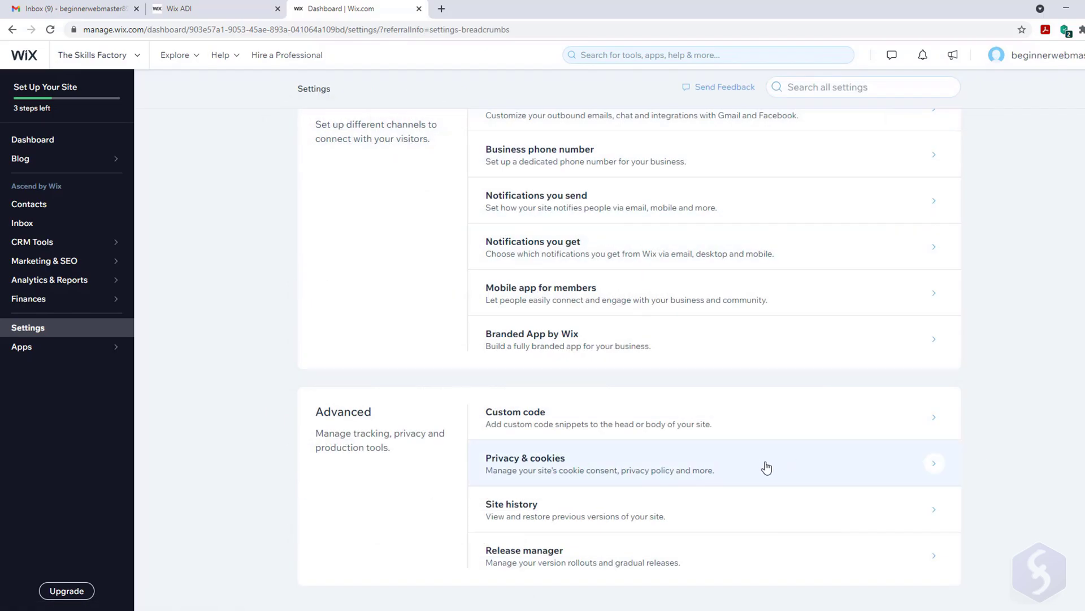
In Privacy & cookies, start the cookie banner and open the privacy policy help article
{"action": "left_click", "coordinate": [773, 470]}
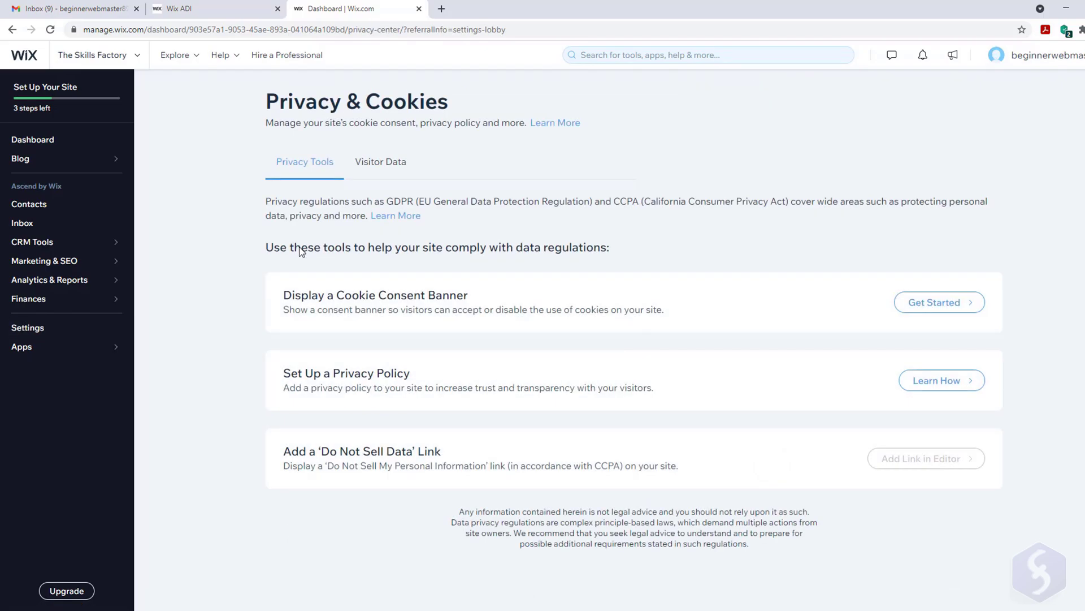
{"action": "left_click", "coordinate": [928, 301]}
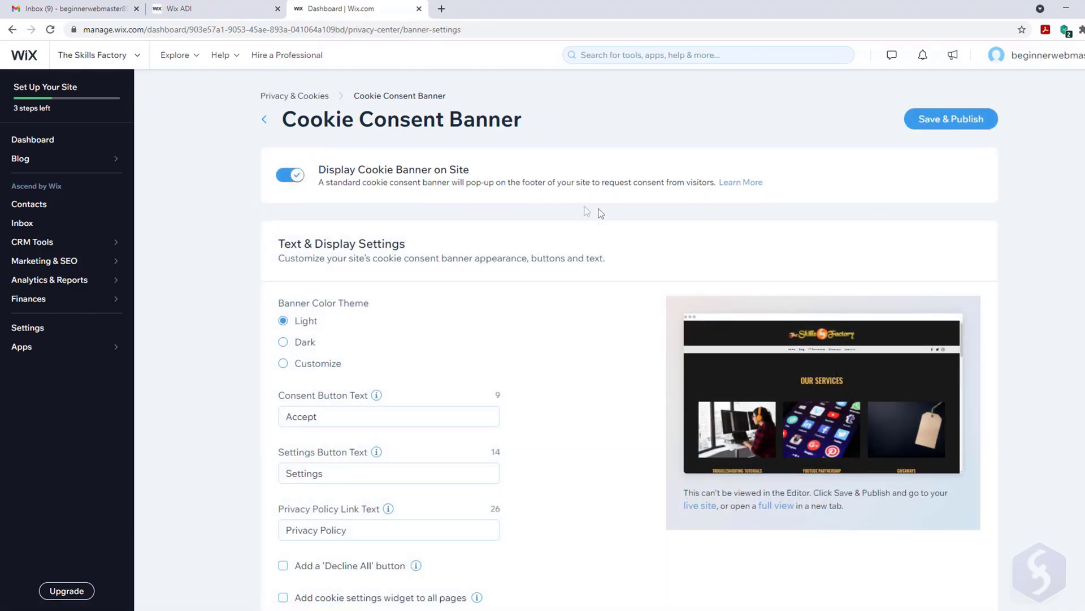
{"action": "scroll", "coordinate": [653, 215], "scroll_direction": "down", "scroll_amount": 2}
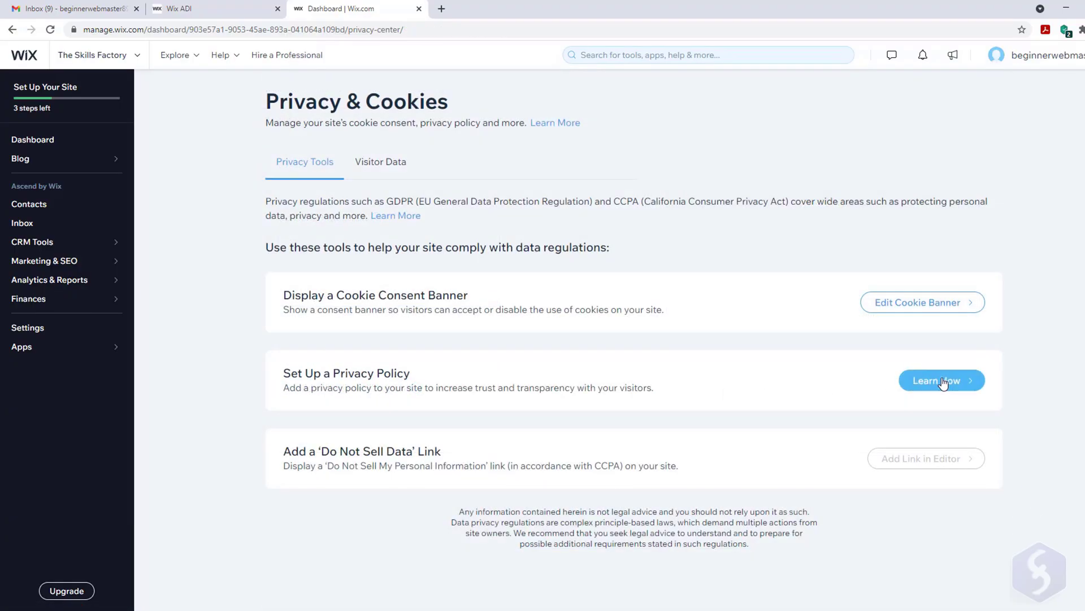
{"action": "left_click", "coordinate": [936, 381]}
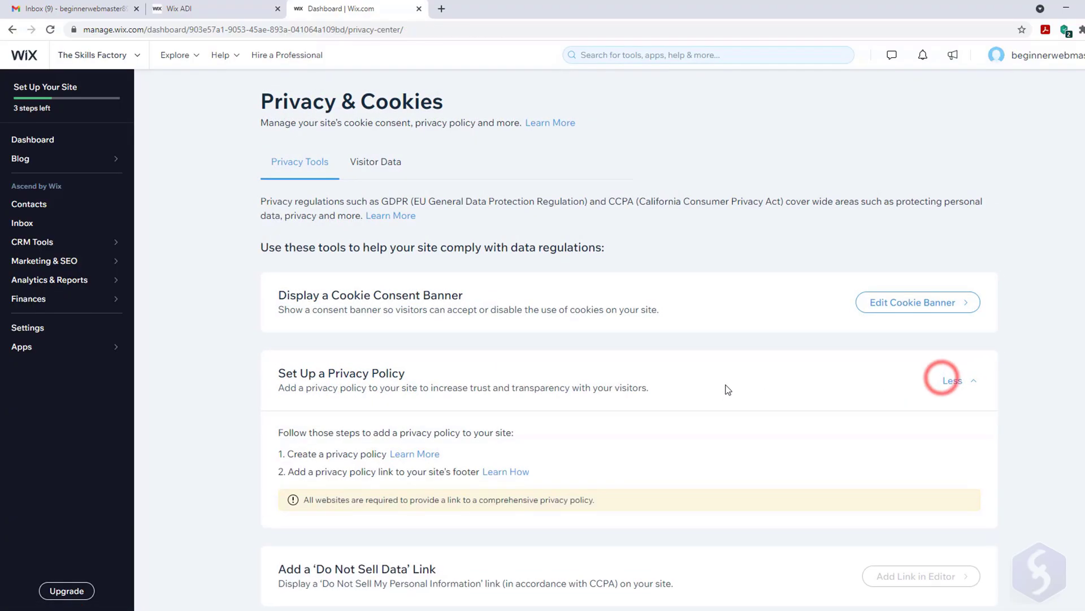
{"action": "scroll", "coordinate": [727, 389], "scroll_direction": "down", "scroll_amount": 2}
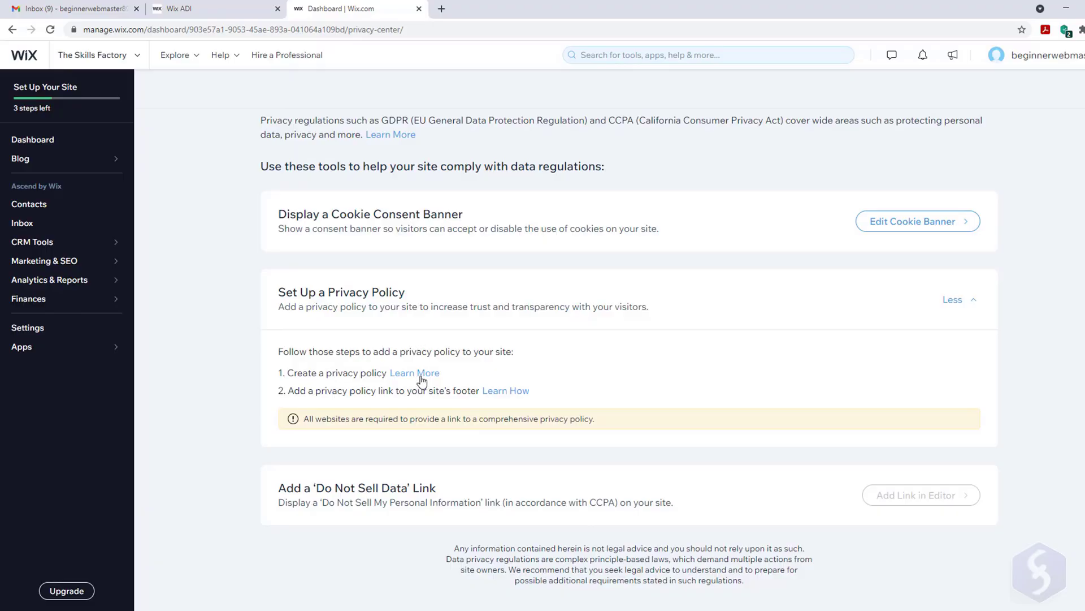
{"action": "left_click", "coordinate": [422, 374]}
{"action": "scroll", "coordinate": [538, 330], "scroll_direction": "down", "scroll_amount": 5}
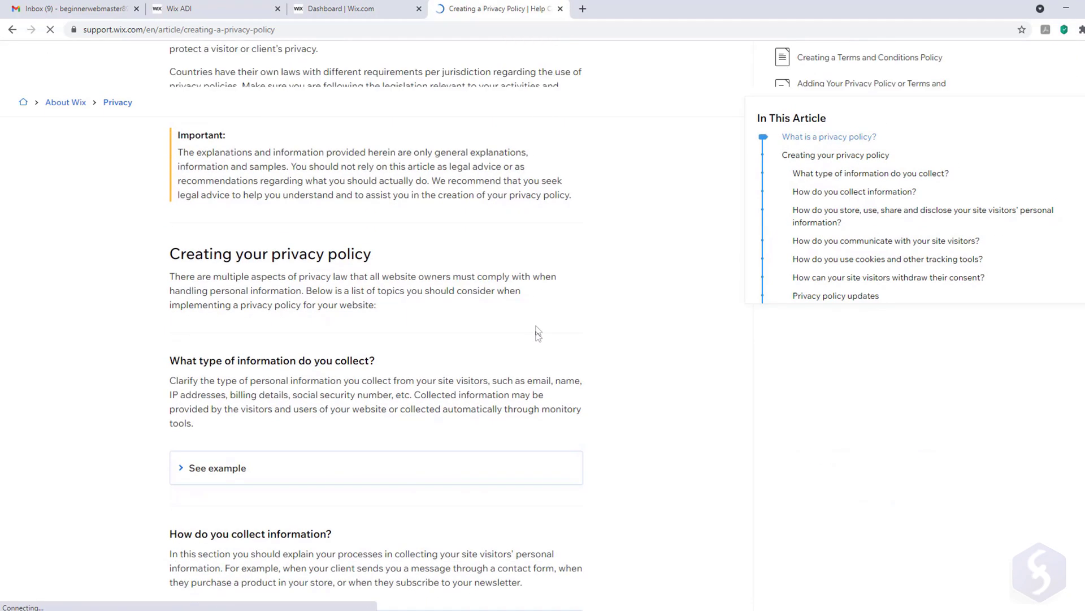
{"action": "scroll", "coordinate": [541, 323], "scroll_direction": "down", "scroll_amount": 4}
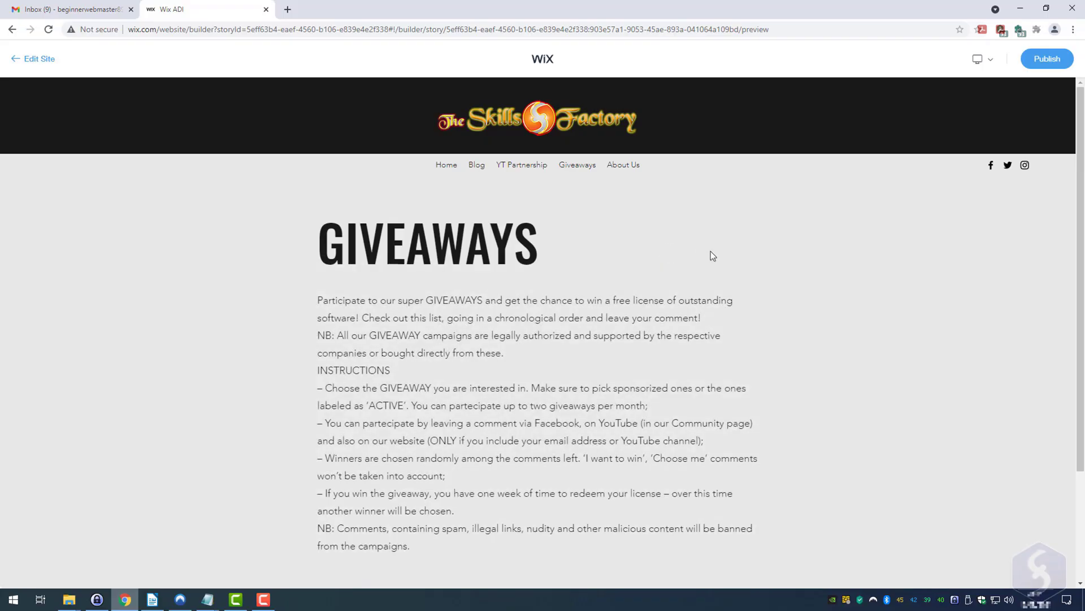
Scroll the Giveaways page preview down to its participation instructions and no-spam rule
{"action": "scroll", "coordinate": [744, 282], "scroll_direction": "down", "scroll_amount": 5}
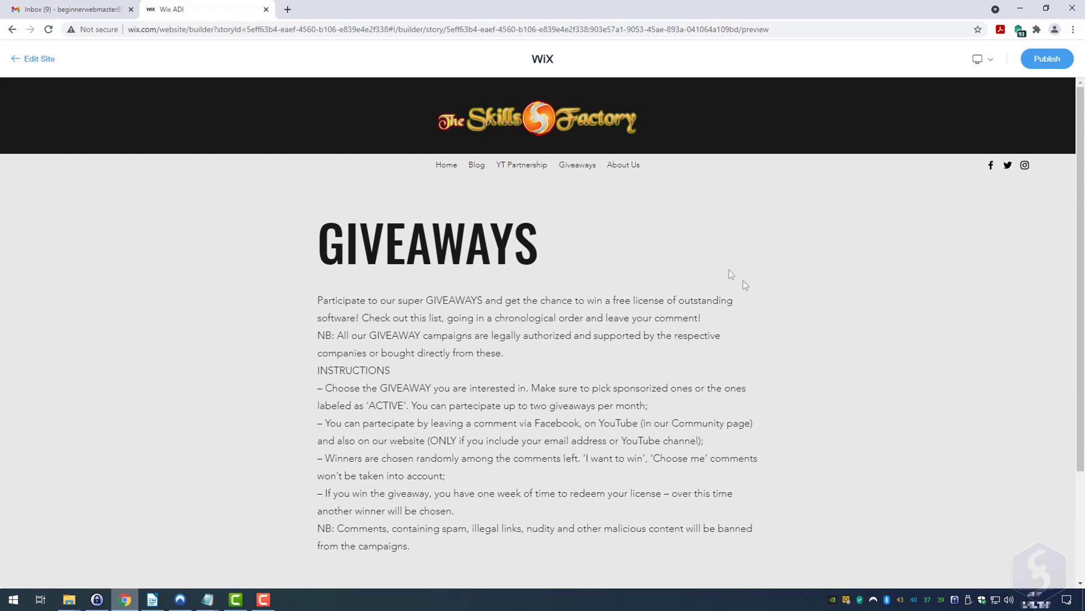